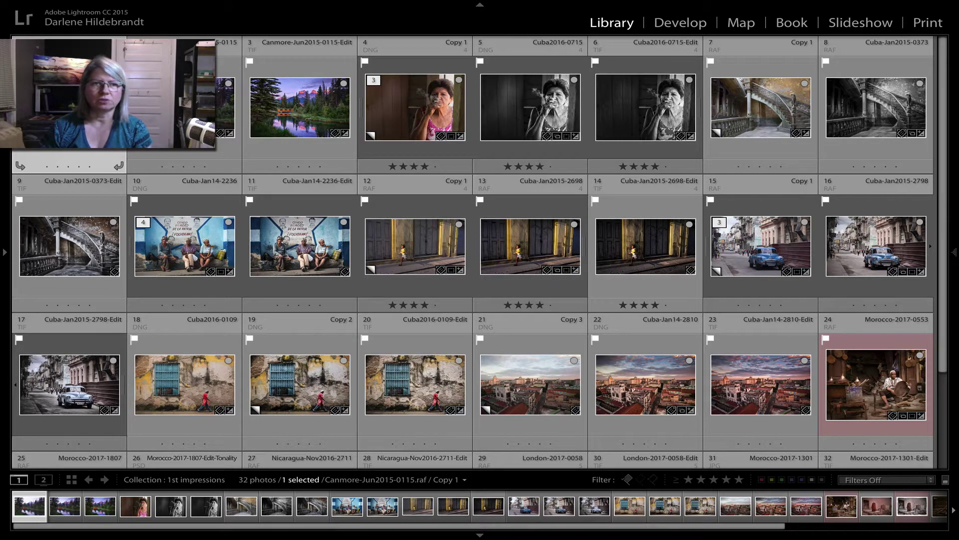
Step: Open the unedited virtual copy Canmore-Jun2015-0115.raf / Copy 1 in the Develop module and hide the presets area to enlarge the photo
key(Return)
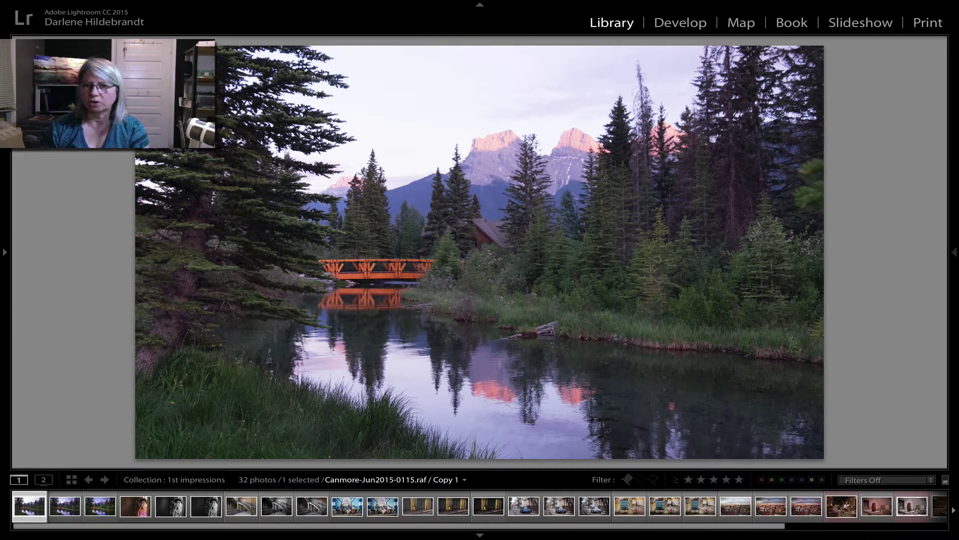
key(d)
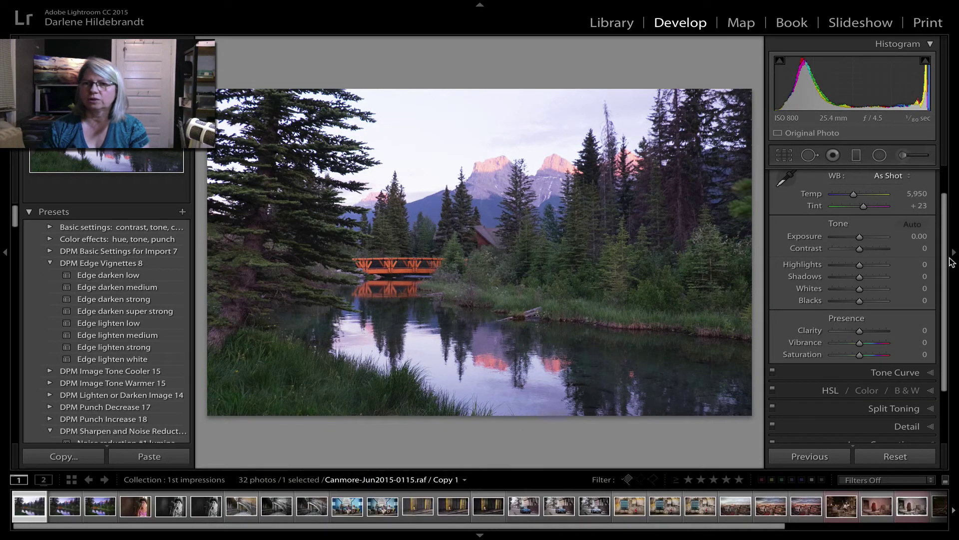
scroll(833, 292, up, 2)
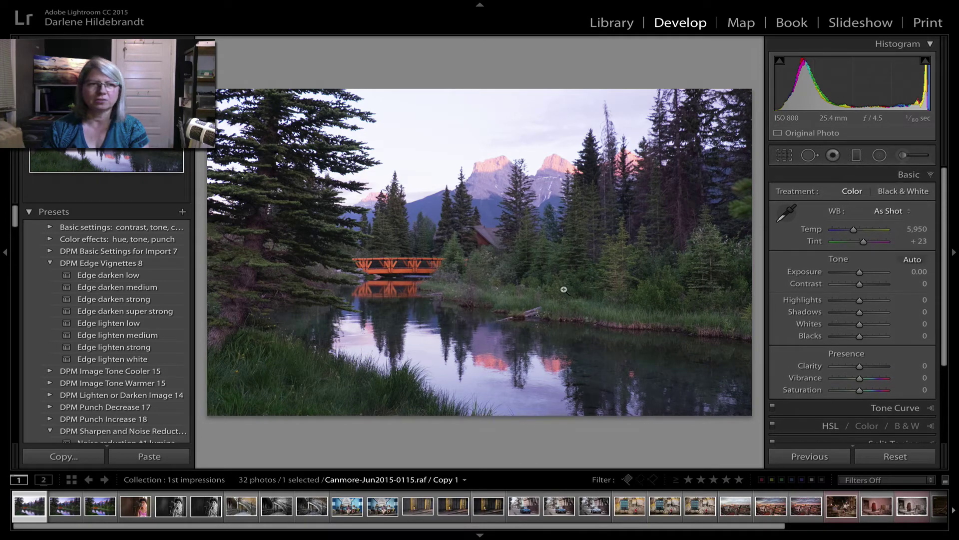
click(6, 256)
Step: Compare the unedited Canmore copy with the adjusted Canmore-Jun2015-0115.raf, then show Canmore-Jun2015-0115-Edit.tif
key(Right)
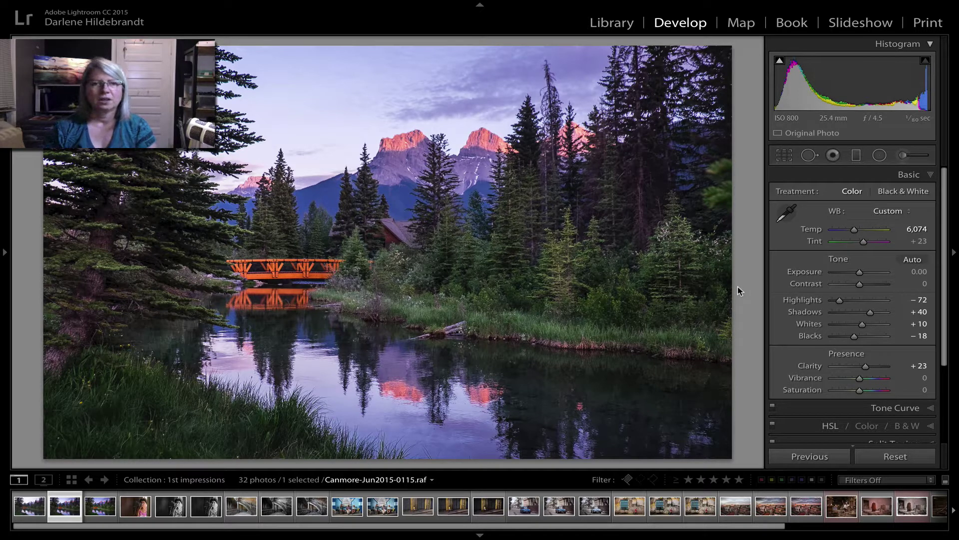
key(Left)
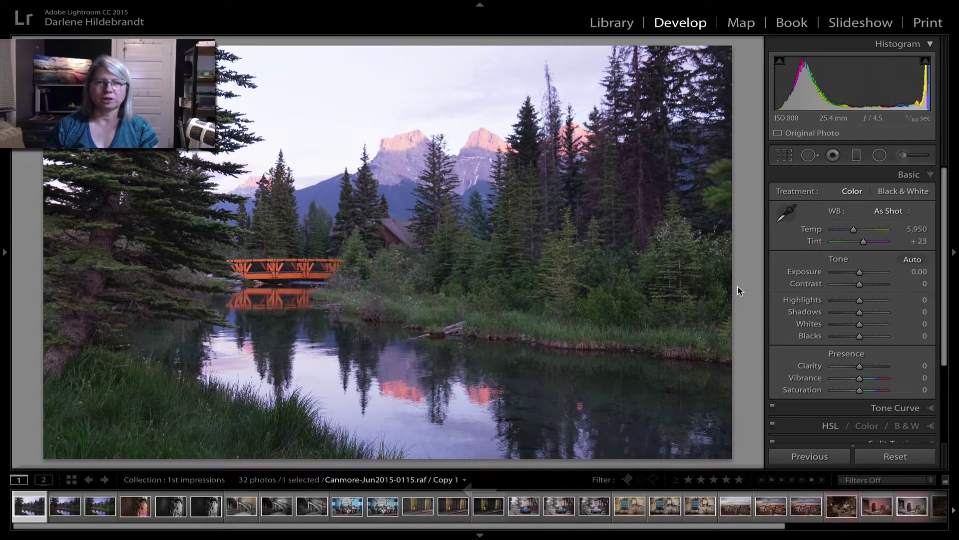
key(Right)
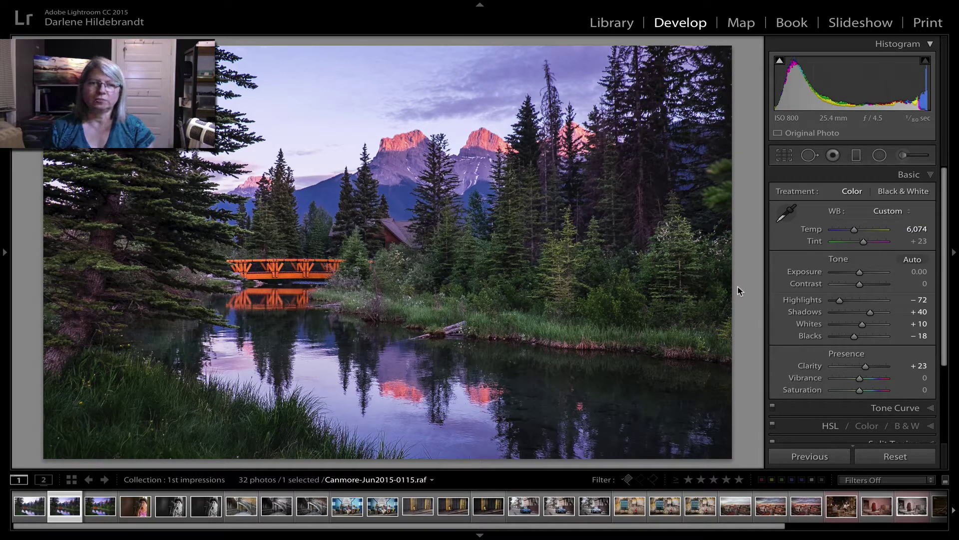
key(Right)
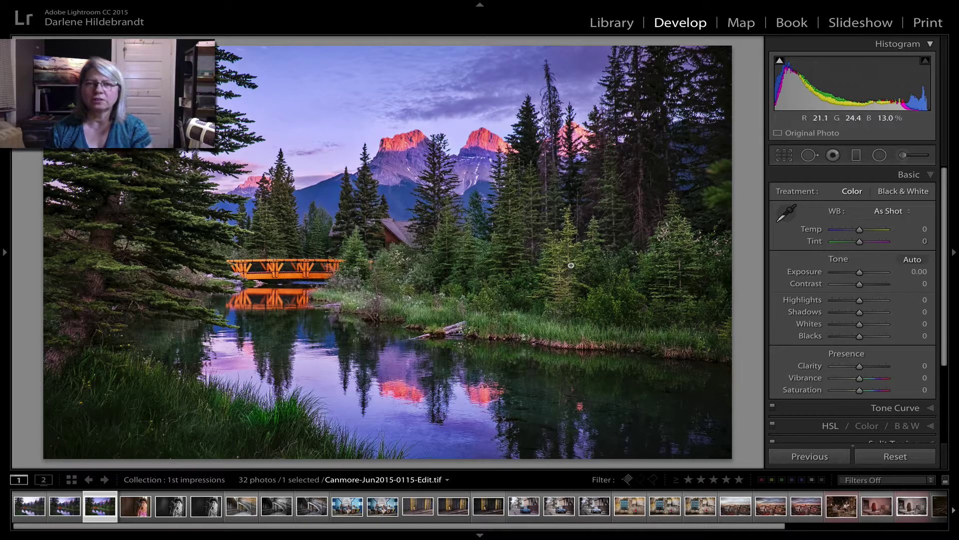
Step: Examine the trees and grassy shoreline of Canmore-Jun2015-0115-Edit.tif up close, then return to the full photo
click(538, 264)
drag(566, 292, 452, 262)
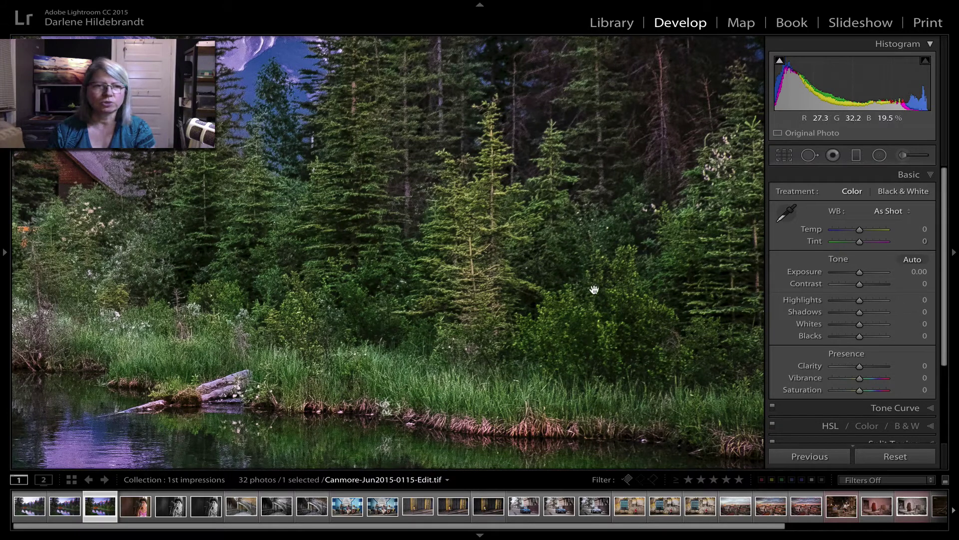
drag(594, 290, 427, 261)
click(462, 262)
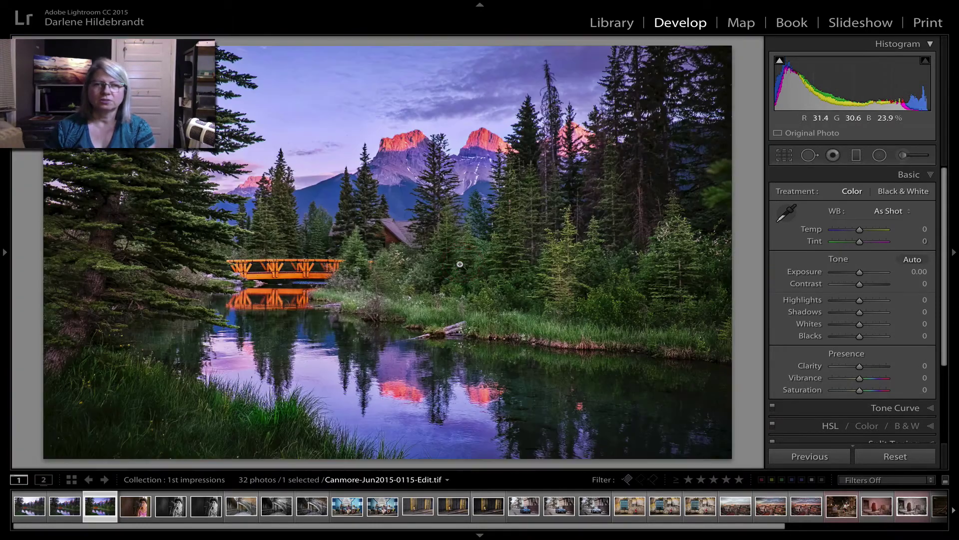
Step: Examine the trees, shoreline and water reflections of the adjusted Canmore-Jun2015-0115.raf up close
key(Left)
click(562, 277)
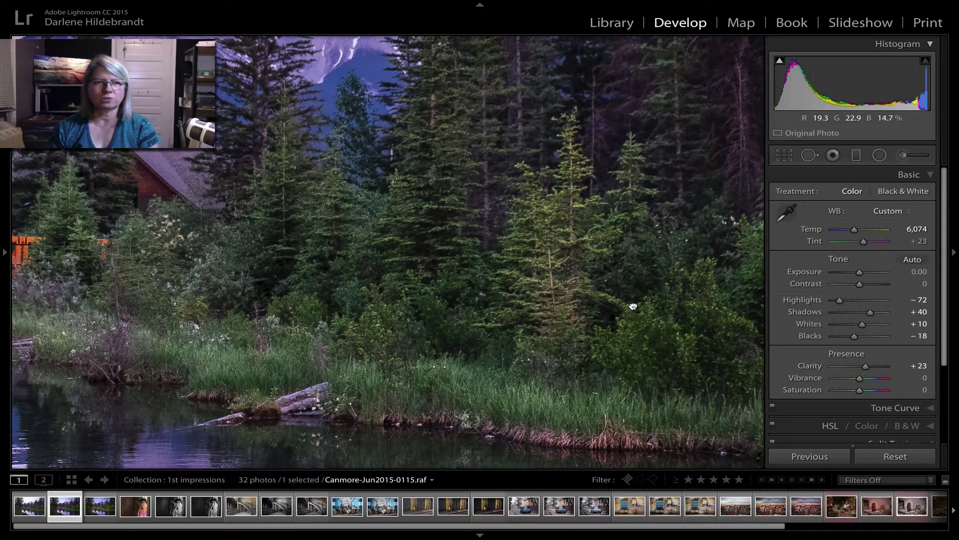
drag(632, 305, 464, 299)
drag(331, 338, 392, 150)
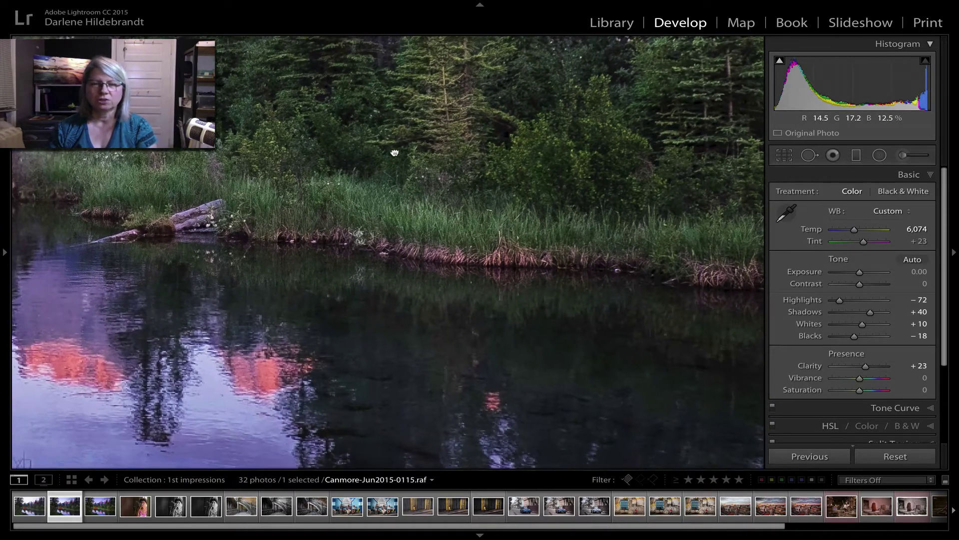
drag(355, 317, 561, 253)
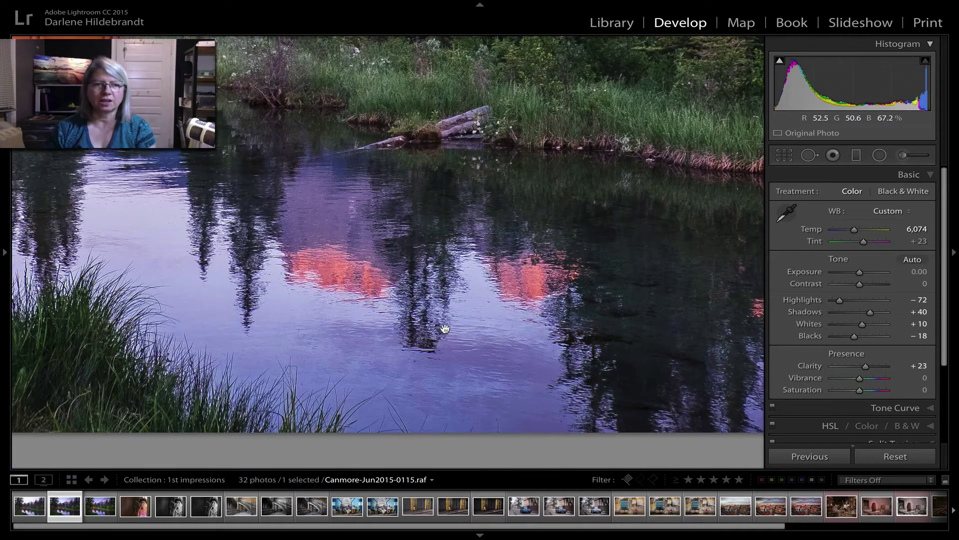
Step: Examine the same water reflections in Canmore-Jun2015-0115-Edit.tif up close, then return to the full photo
key(Right)
drag(445, 328, 644, 111)
drag(479, 270, 492, 185)
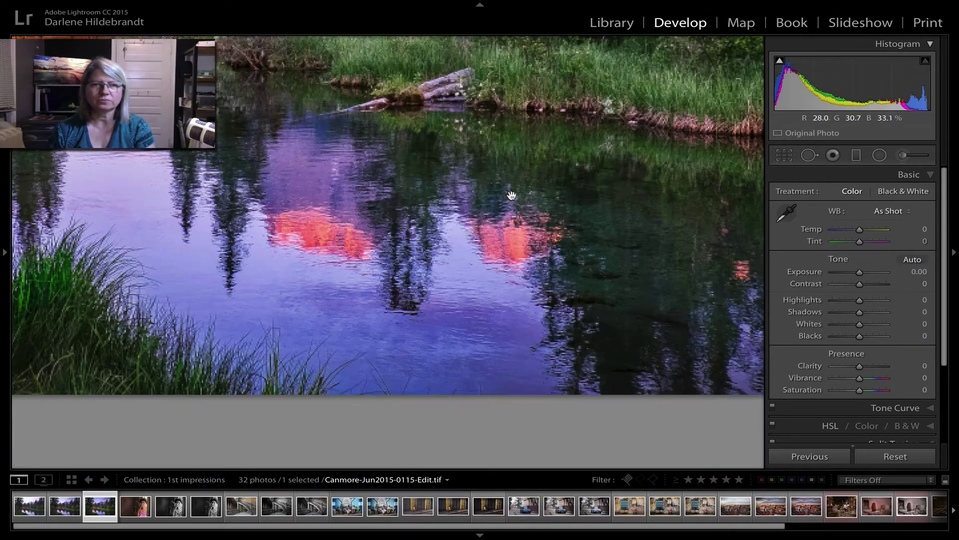
click(485, 239)
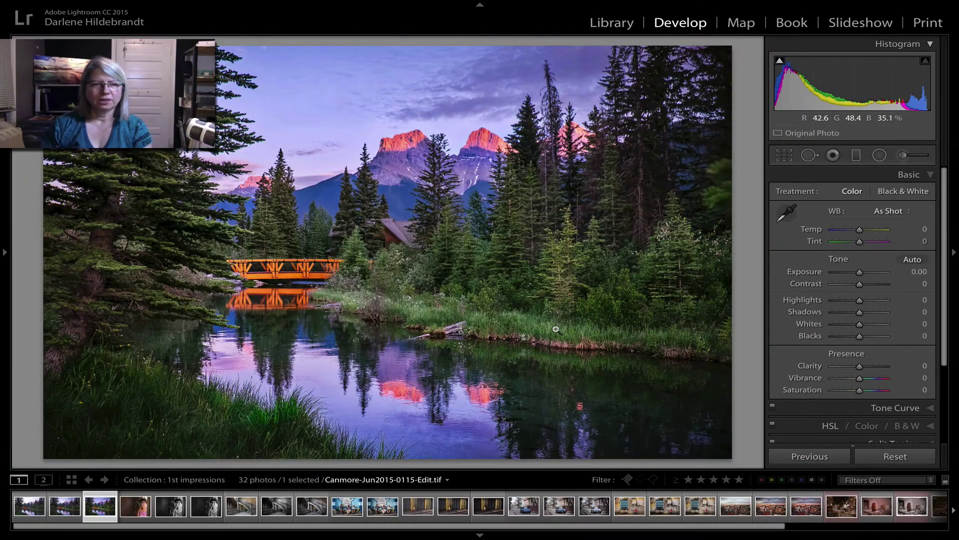
Step: View the smoking woman portrait in its three versions: Cuba2016-0715.dng / Copy 1, Cuba2016-0715.dng and Cuba2016-0715-Edit.tif
key(Right)
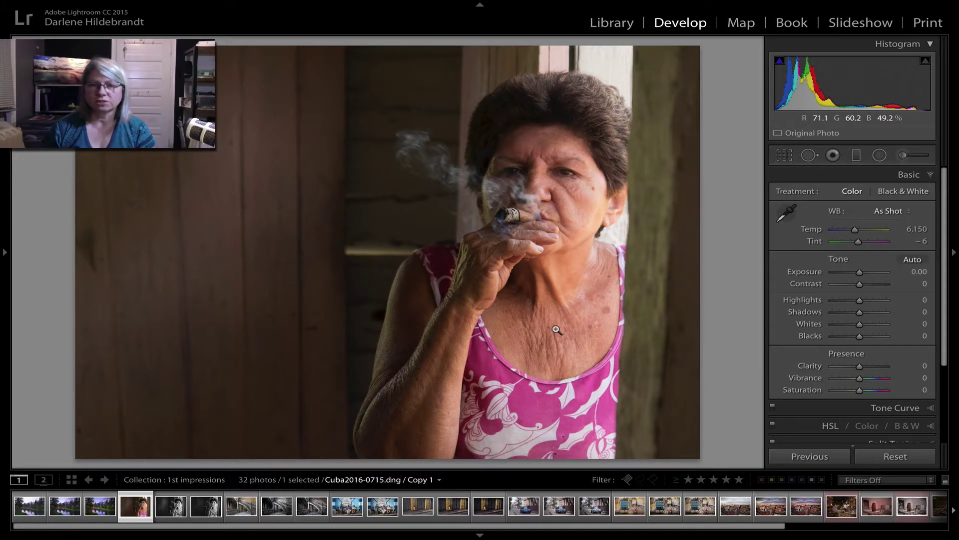
key(Right)
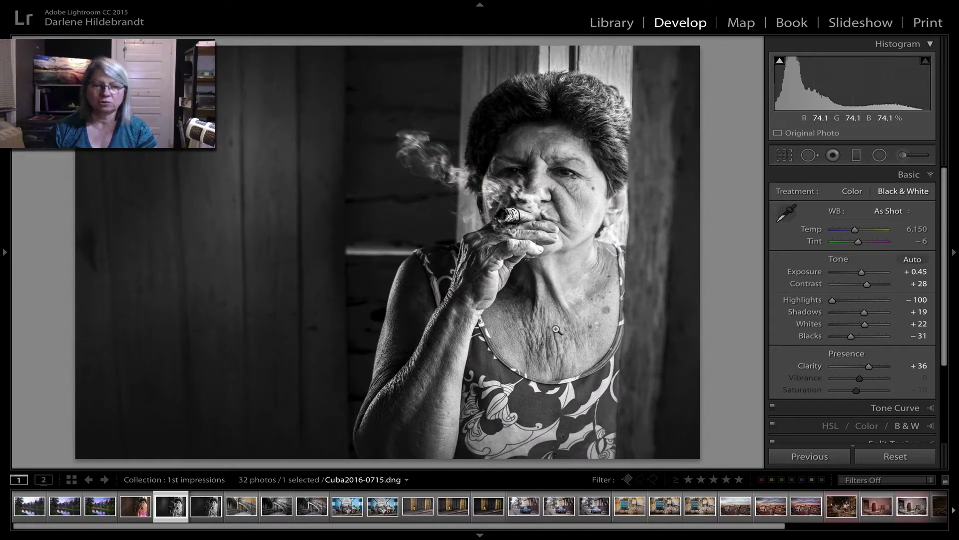
key(Right)
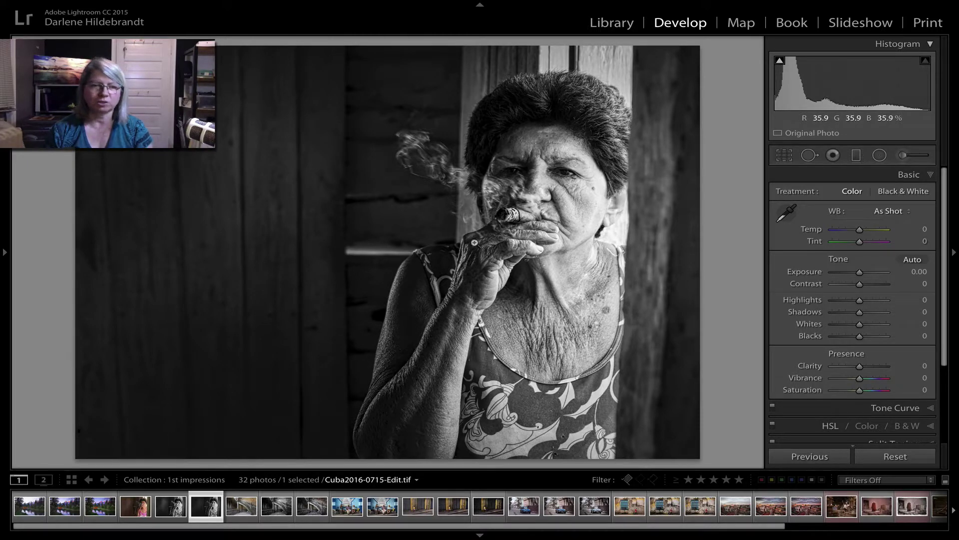
Step: Examine the woman's face, hand and cigar smoke up close in the black-and-white Cuba2016-0715.dng
key(Left)
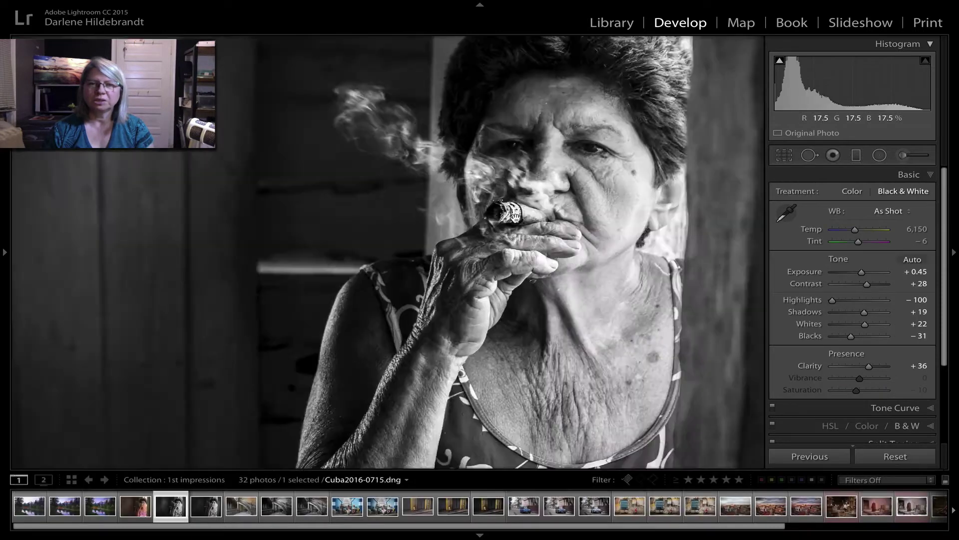
click(555, 189)
click(470, 252)
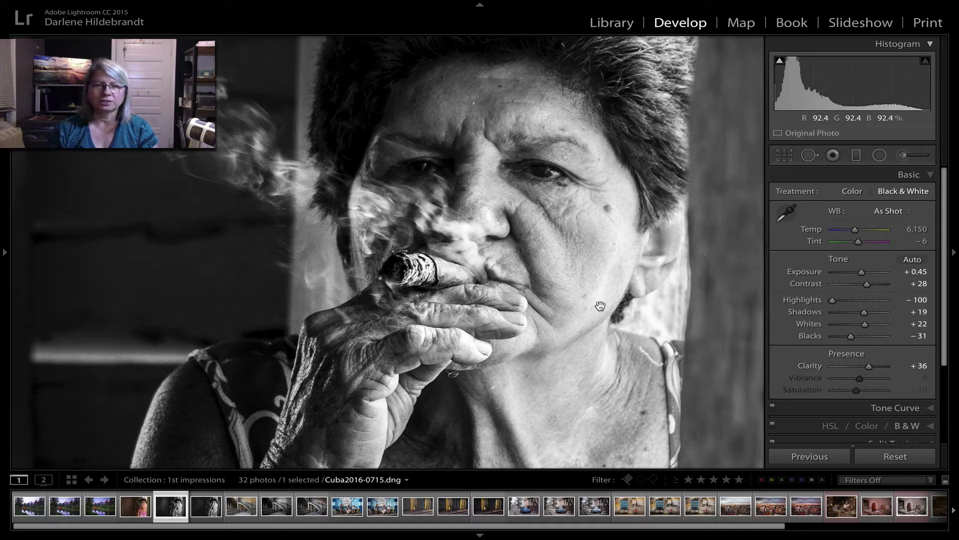
drag(508, 355, 574, 186)
drag(456, 275, 373, 452)
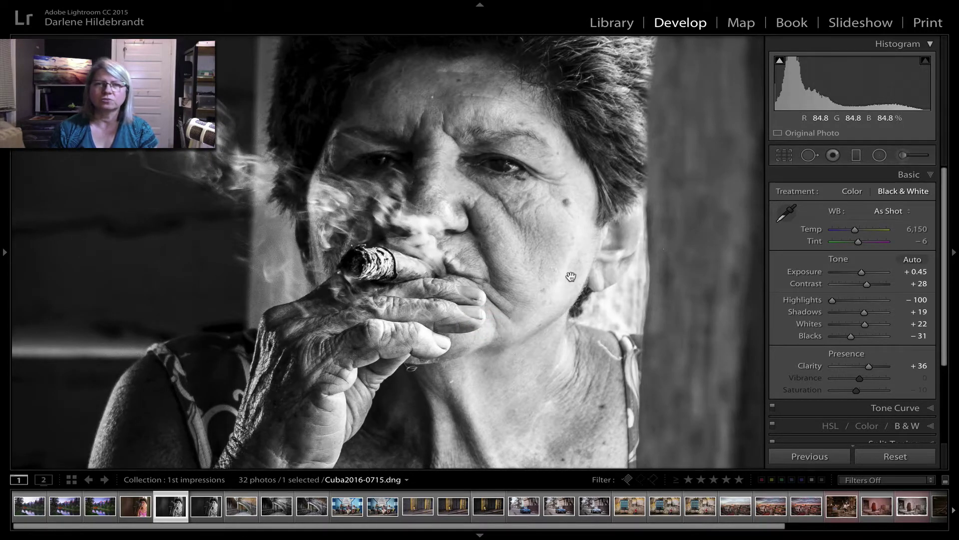
Step: Examine the face, hair, skin and smoke detail up close in Cuba2016-0715-Edit.tif, then return to the full portrait
key(Right)
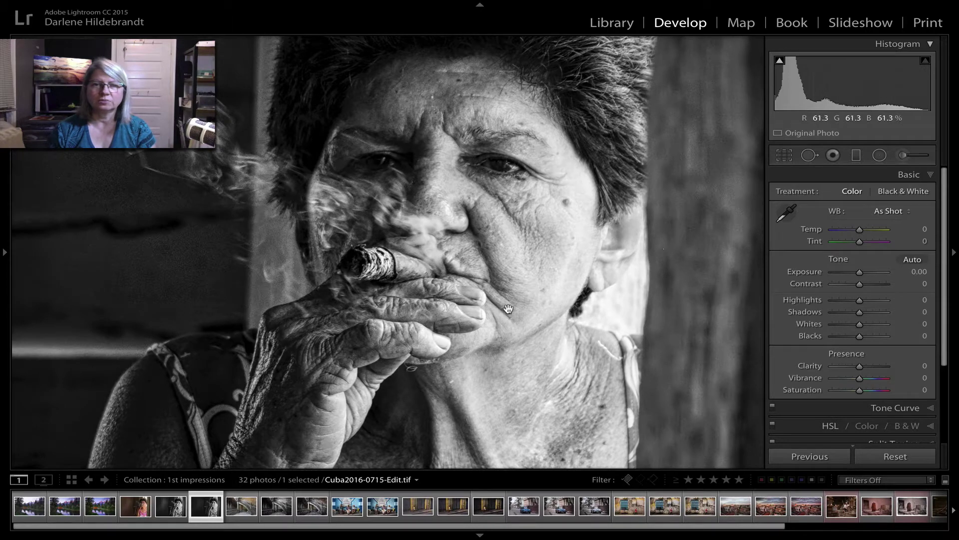
drag(505, 312, 531, 306)
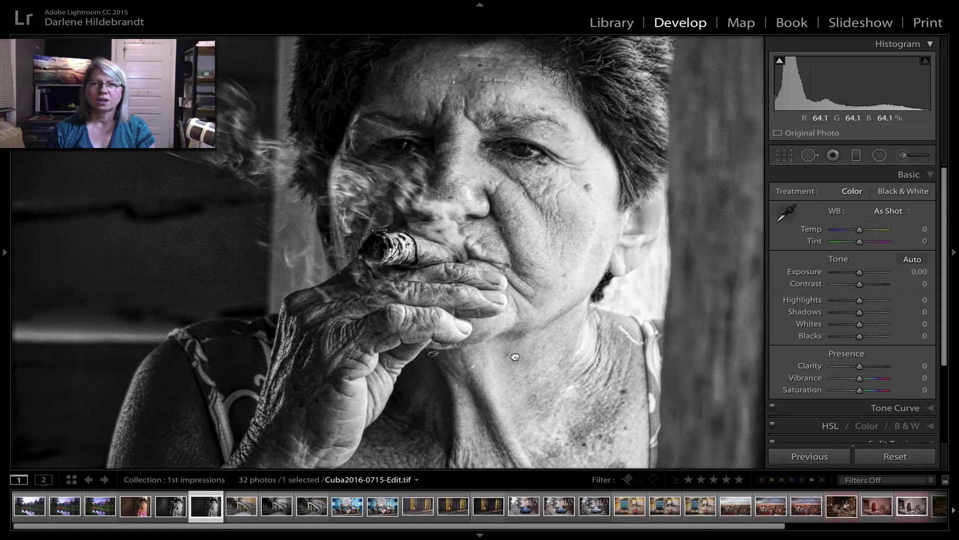
scroll(520, 335, up, 5)
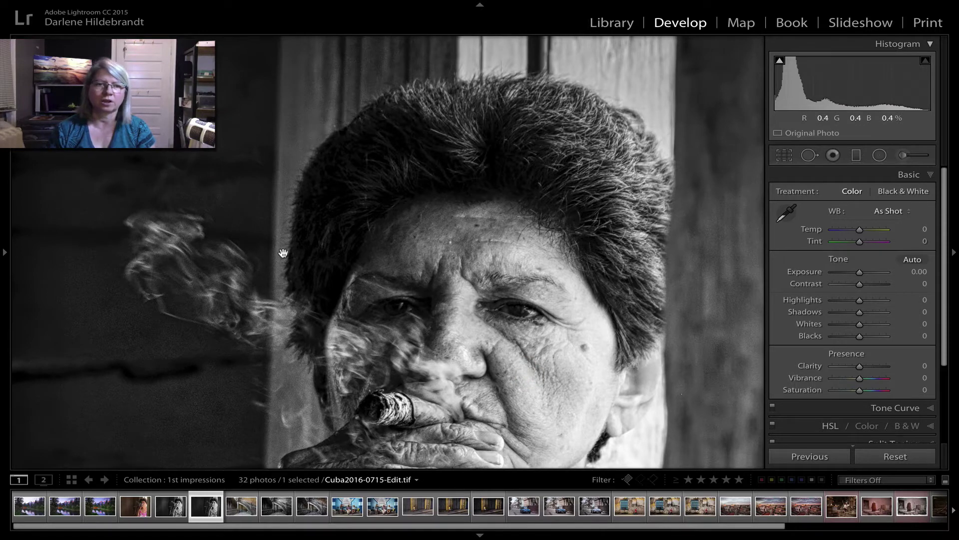
scroll(267, 340, down, 1)
scroll(267, 339, down, 3)
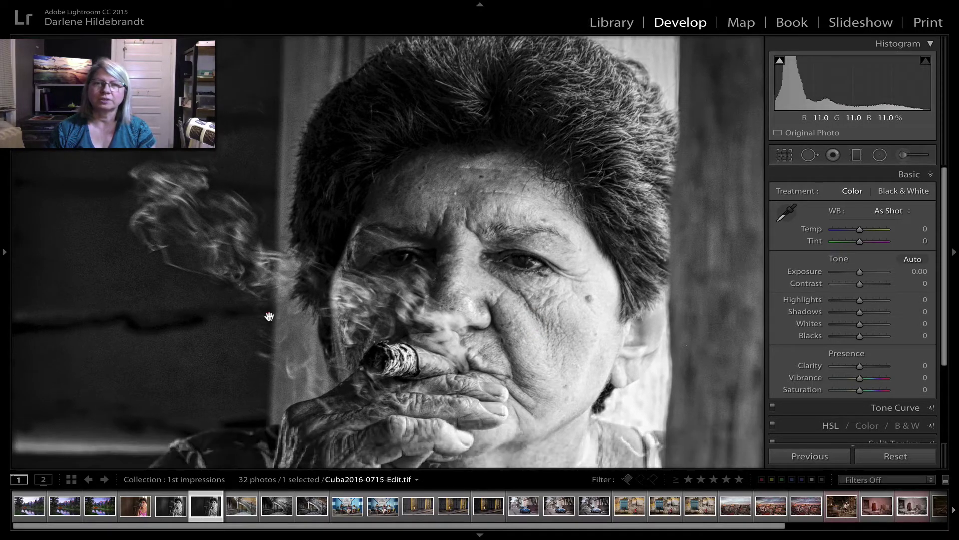
click(544, 340)
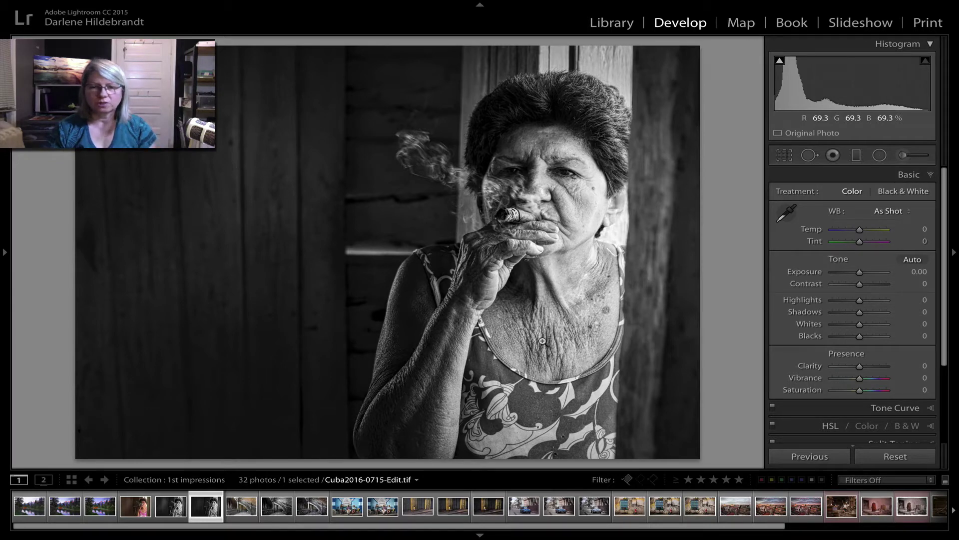
Step: Compare the staircase photo's unedited copy, black-and-white Cuba-Jan2015-0373.RAF and Cuba-Jan2015-0373-Edit.tif versions
key(Right)
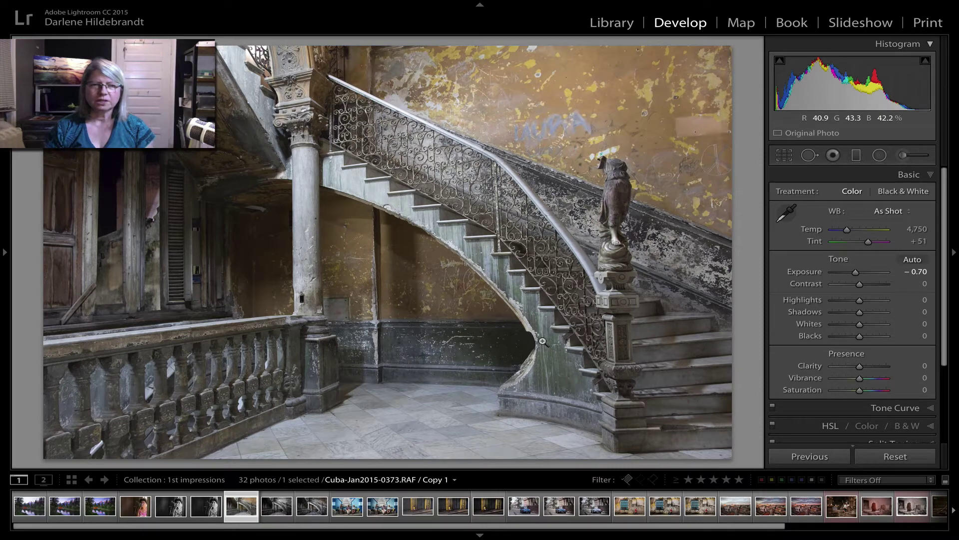
key(Right)
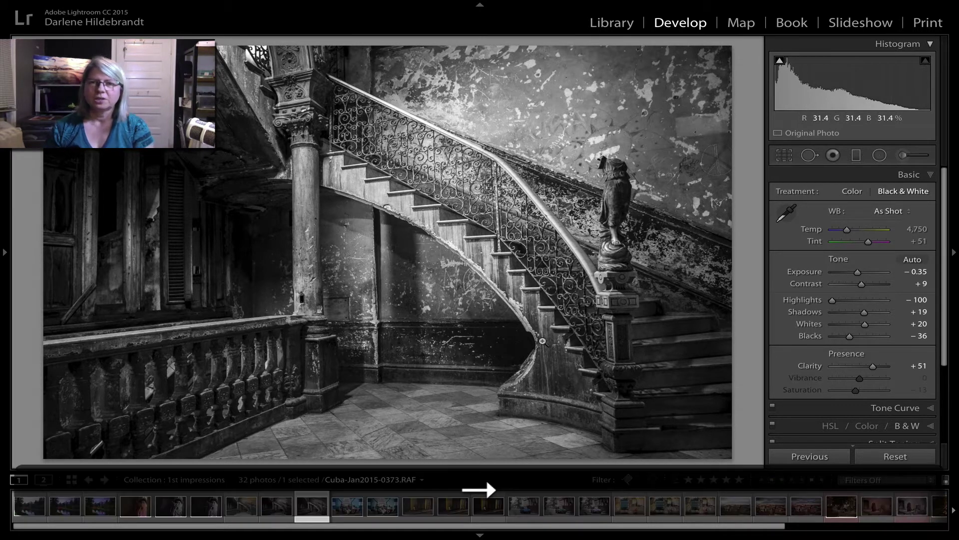
key(Right)
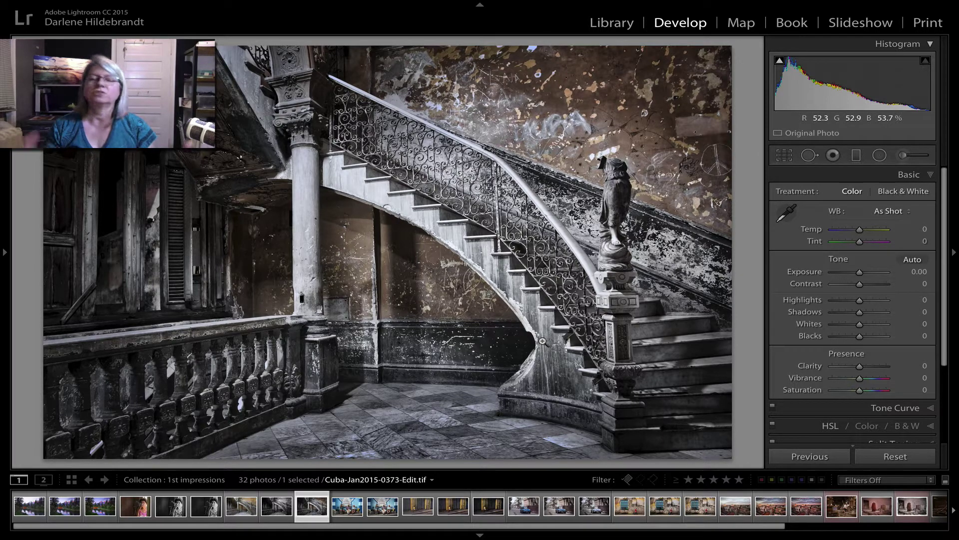
key(Left)
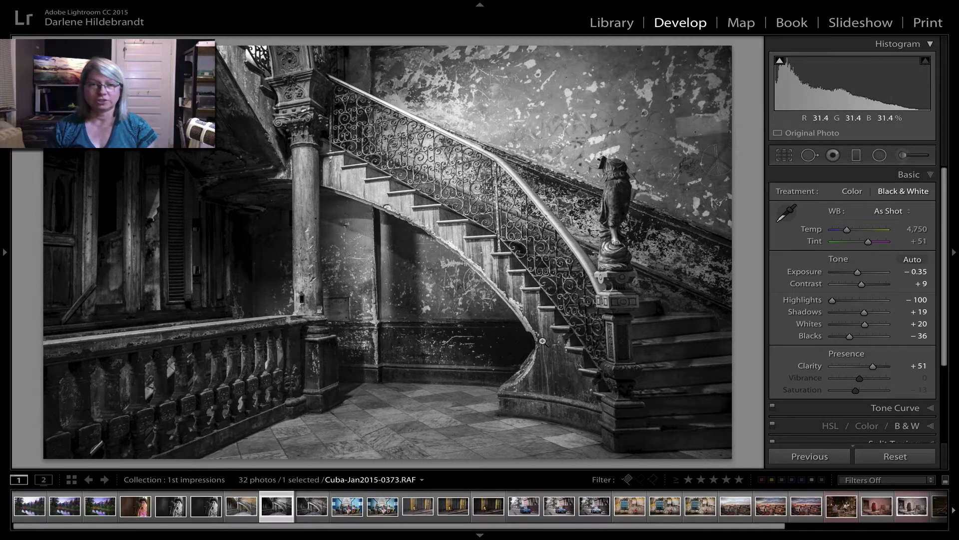
key(Right)
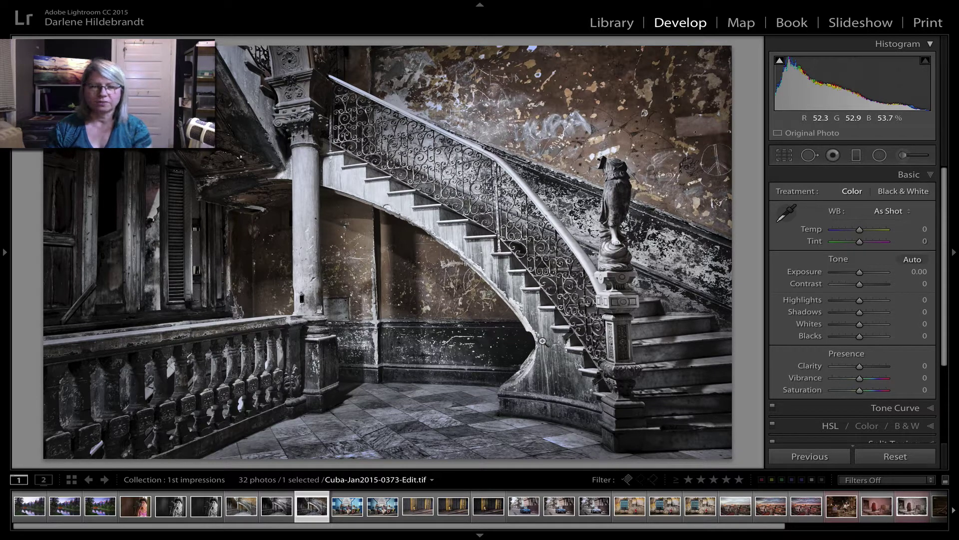
Step: Compare the versions of the seated trio photo Cuba-Jan14-2236 and the running girl photo Cuba-Jan2015-2698, ending on the latter's edited TIF
key(Right)
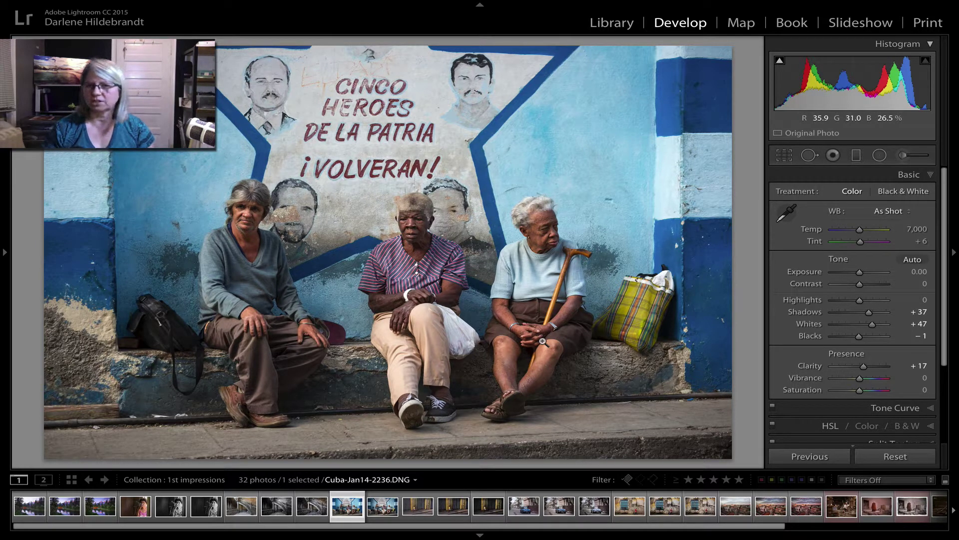
key(Right)
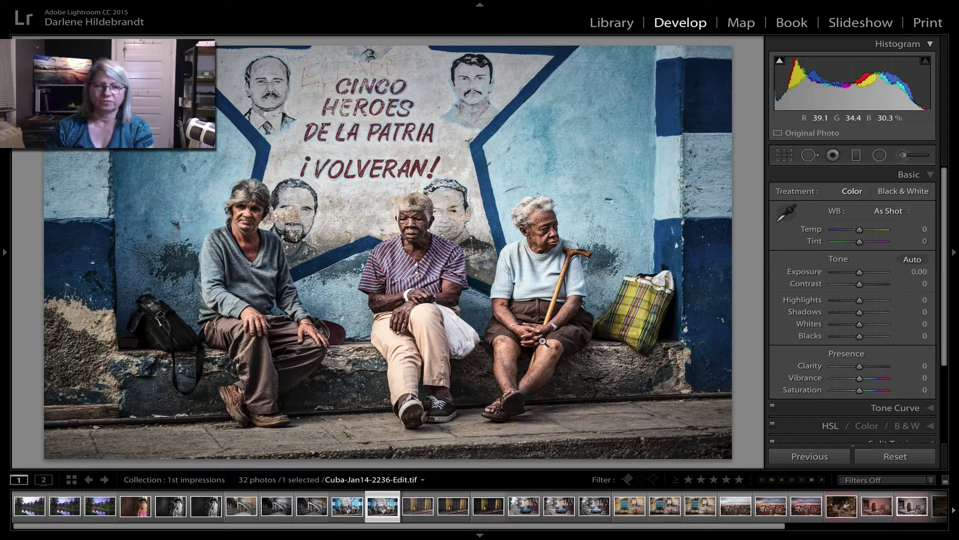
key(Right)
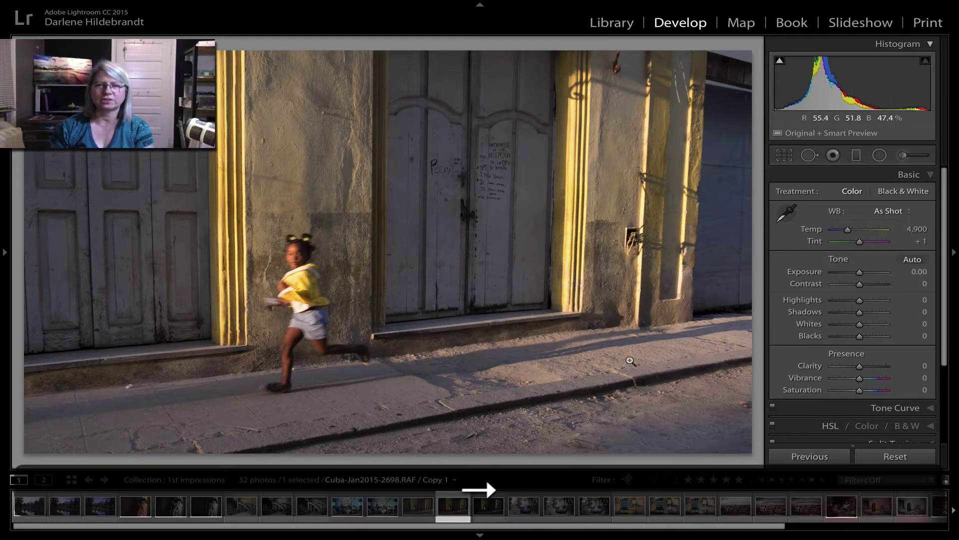
key(Right)
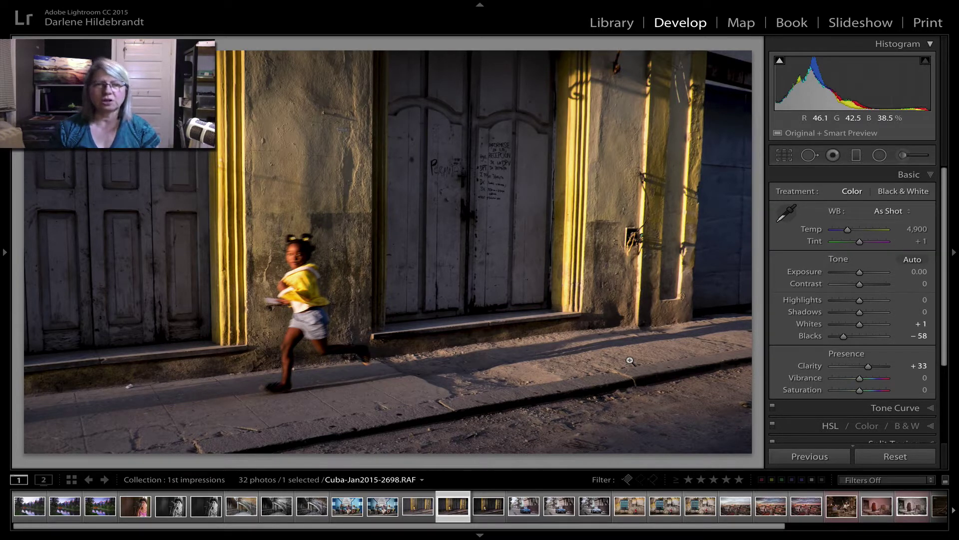
key(Right)
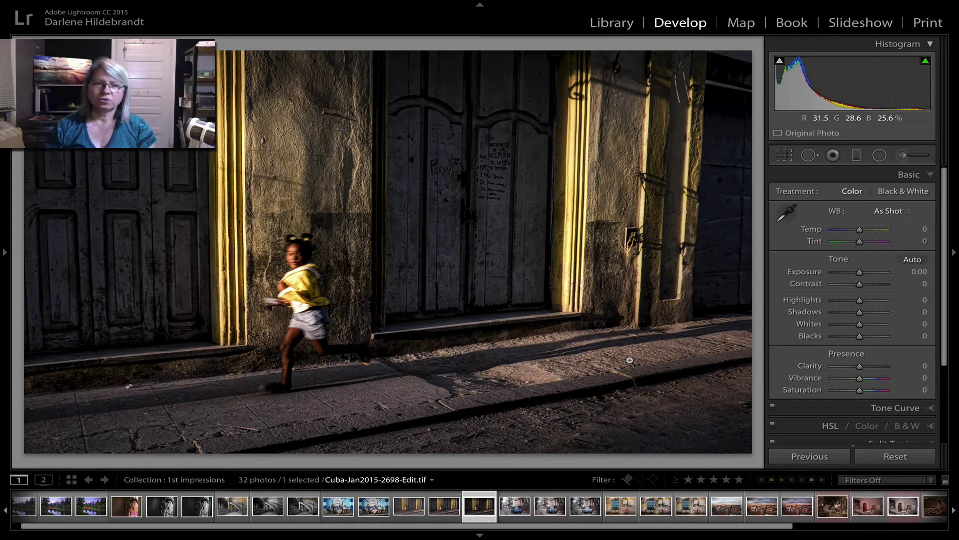
Step: Compare the Lightroom-adjusted and edited TIF versions of running girl photo Cuba-Jan2015-2698 side by side, then return to the thumbnail grid
key(shift+Left)
key(shift+n)
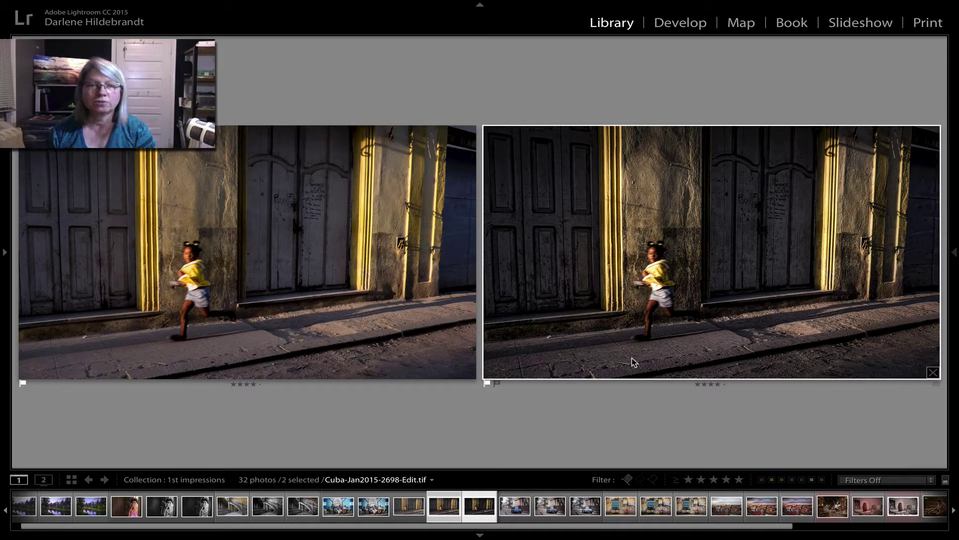
key(g)
Step: Compare the blue taxi photo's unedited copy, Lightroom-adjusted Cuba-Jan2015-2798.RAF with its Develop settings, and Cuba-Jan2015-2798-Edit.tif
click(511, 503)
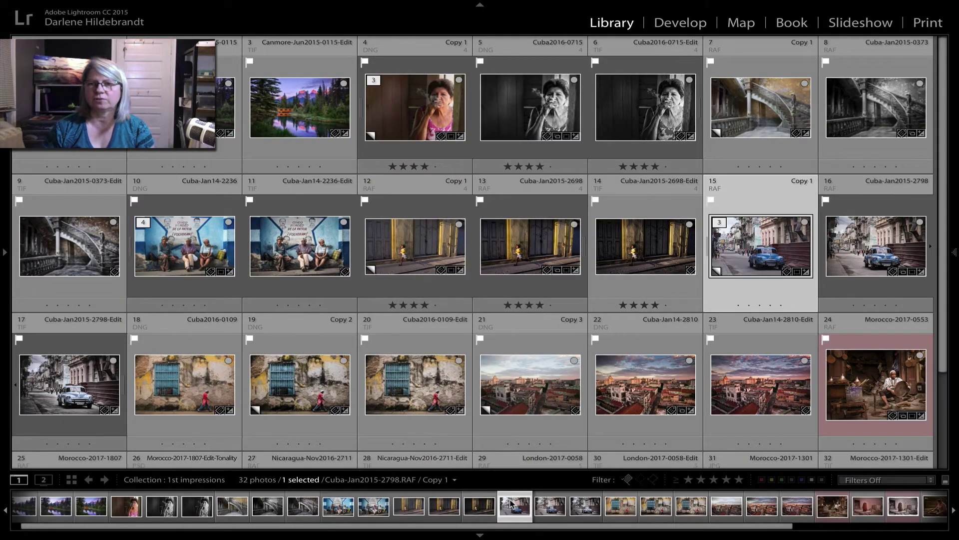
key(Return)
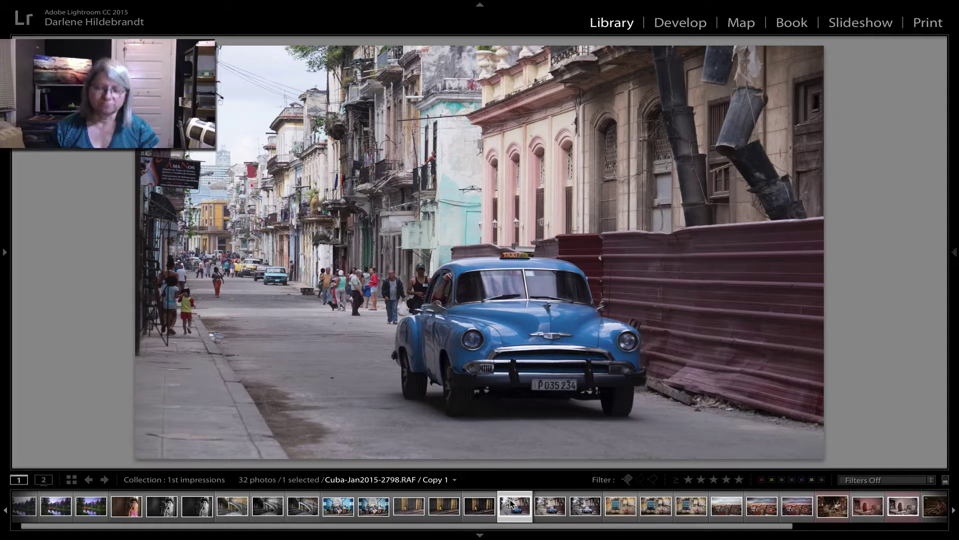
key(Right)
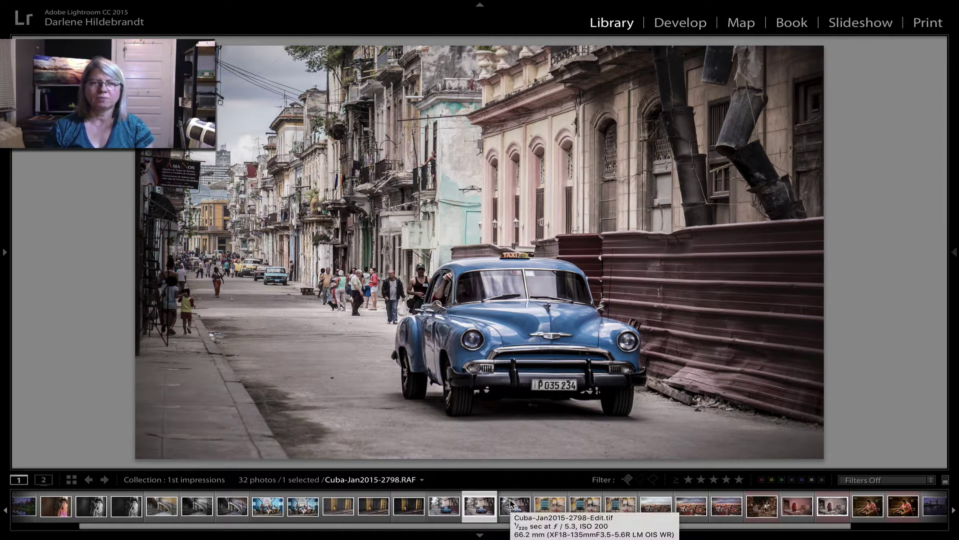
key(d)
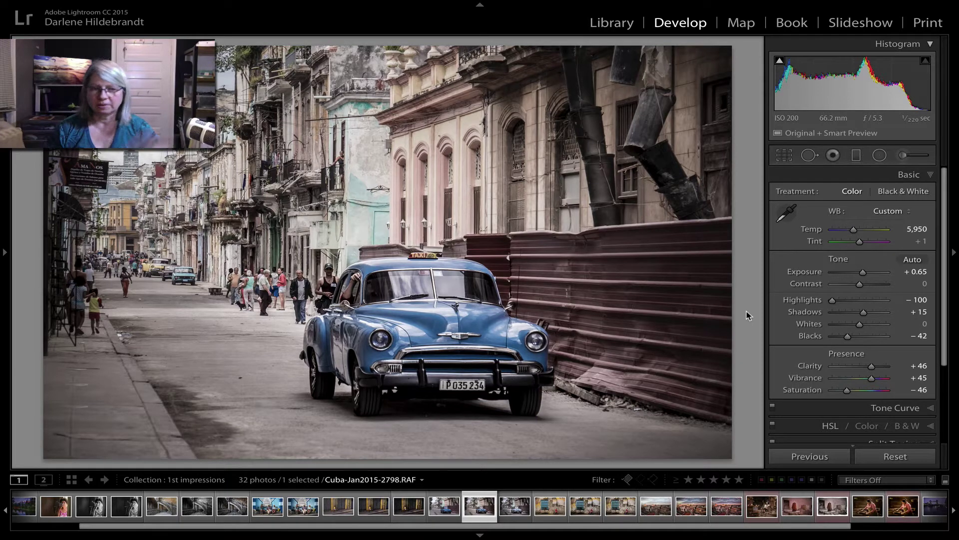
key(Right)
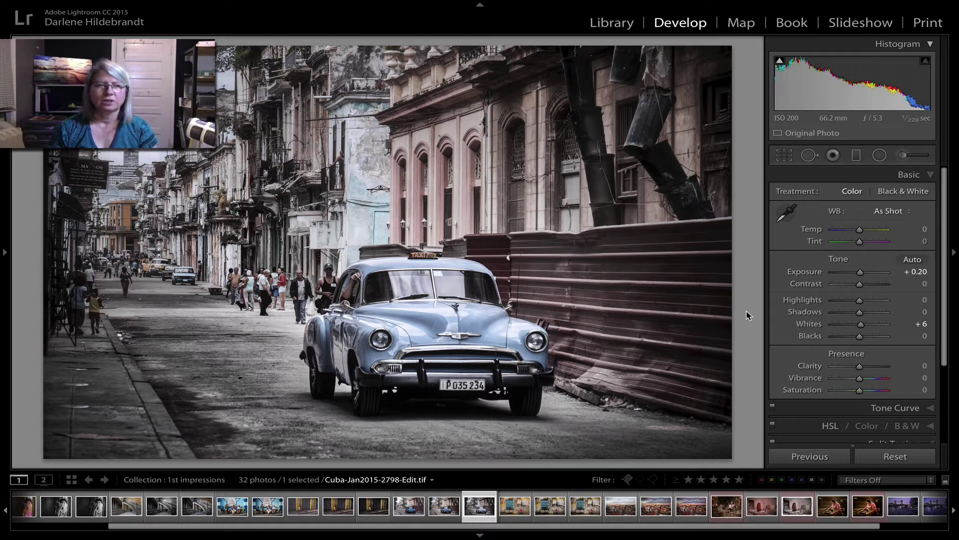
Step: Compare the weathered wall photo's Cuba2016-0109.dng, Copy 2 and Cuba2016-0109-Edit.tif versions, ending on the Lightroom-adjusted Copy 2
key(Right)
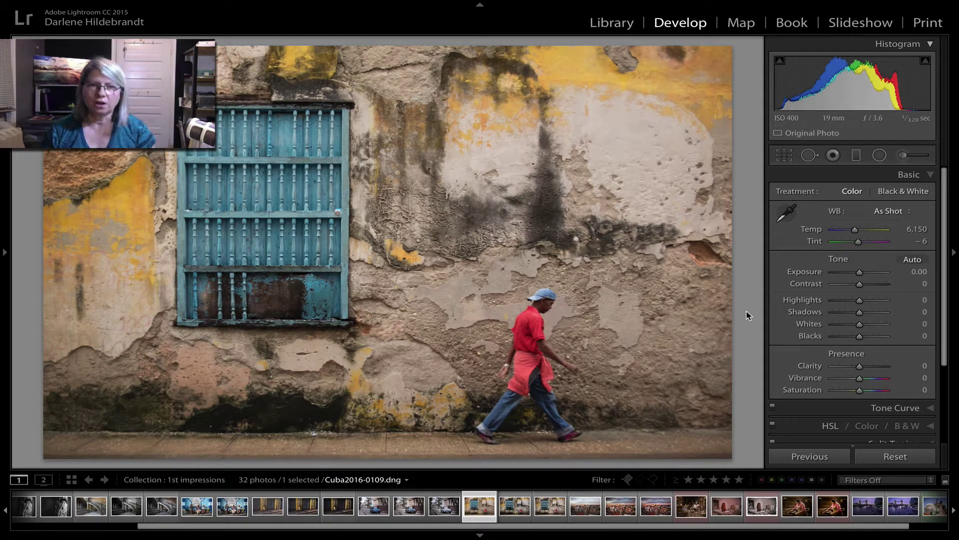
key(Right)
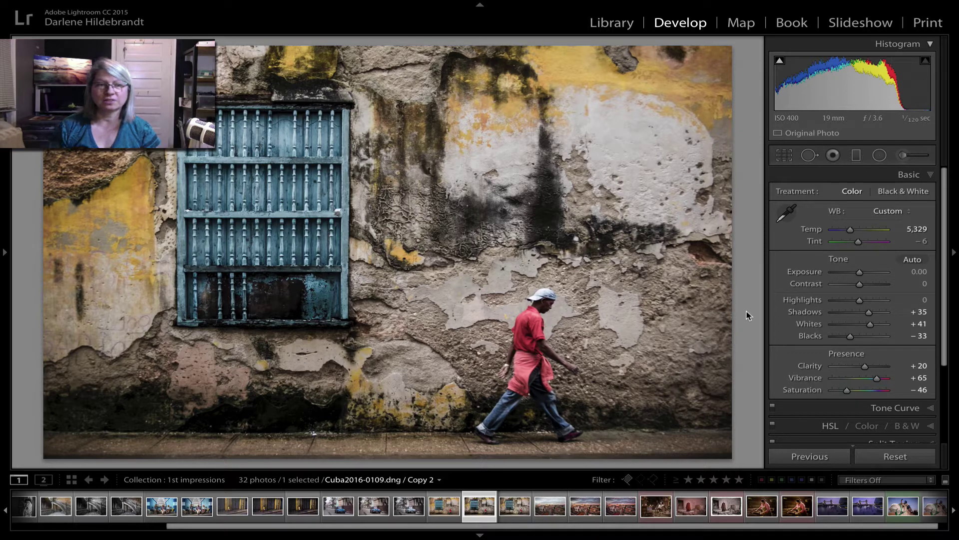
key(Right)
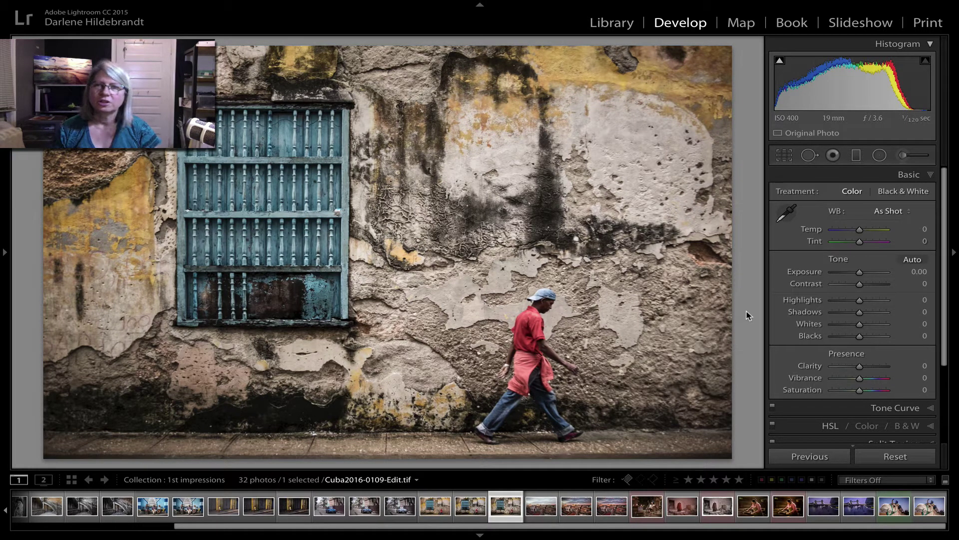
key(Left)
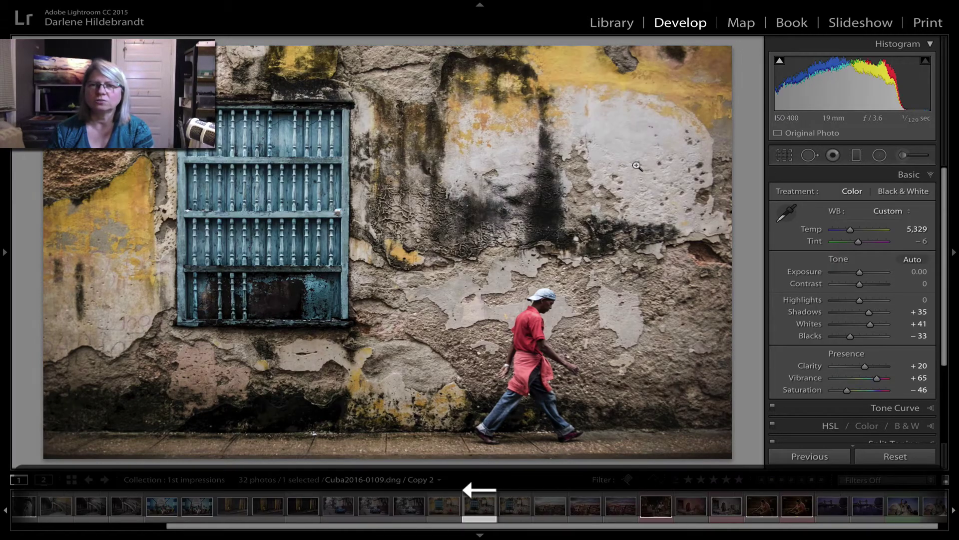
Step: Examine the plaster texture and the walking man up close in Cuba2016-0109.dng Copy 2
drag(637, 166, 446, 332)
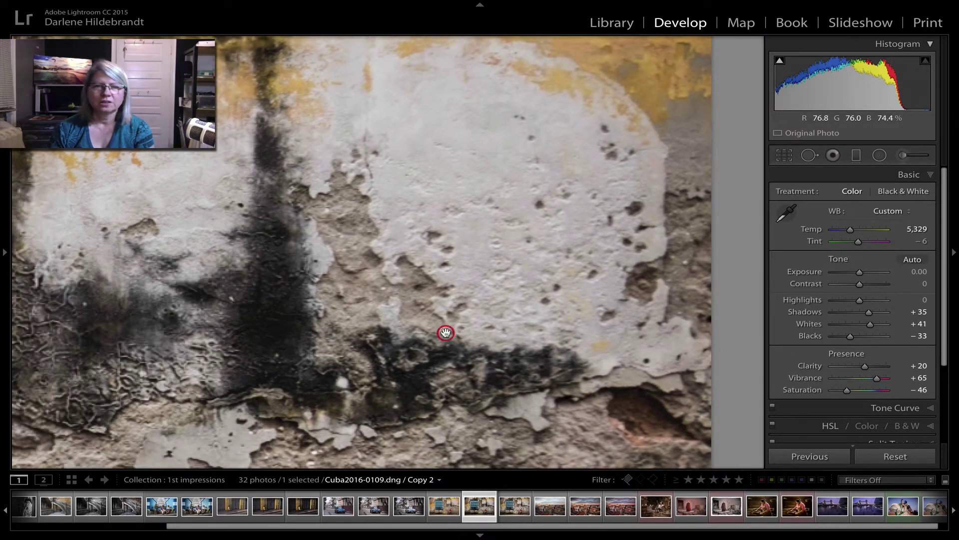
click(446, 333)
click(450, 171)
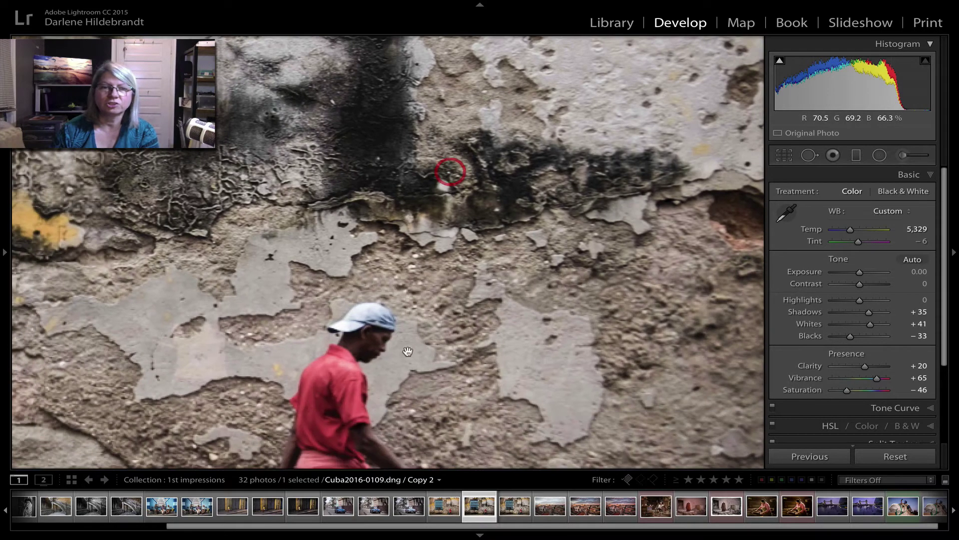
click(475, 217)
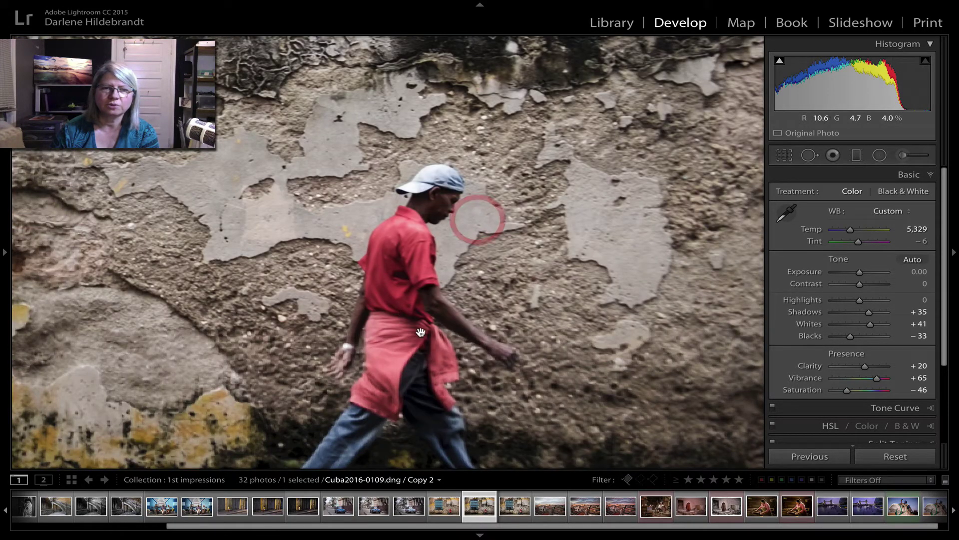
click(295, 261)
click(416, 246)
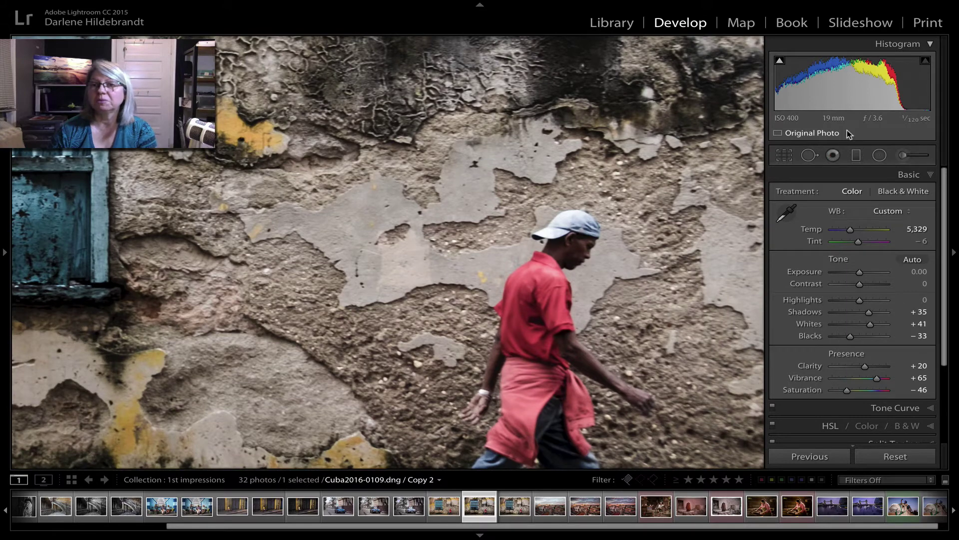
mouse_move(631, 131)
mouse_down()
mouse_move(380, 246)
mouse_move(475, 332)
mouse_up()
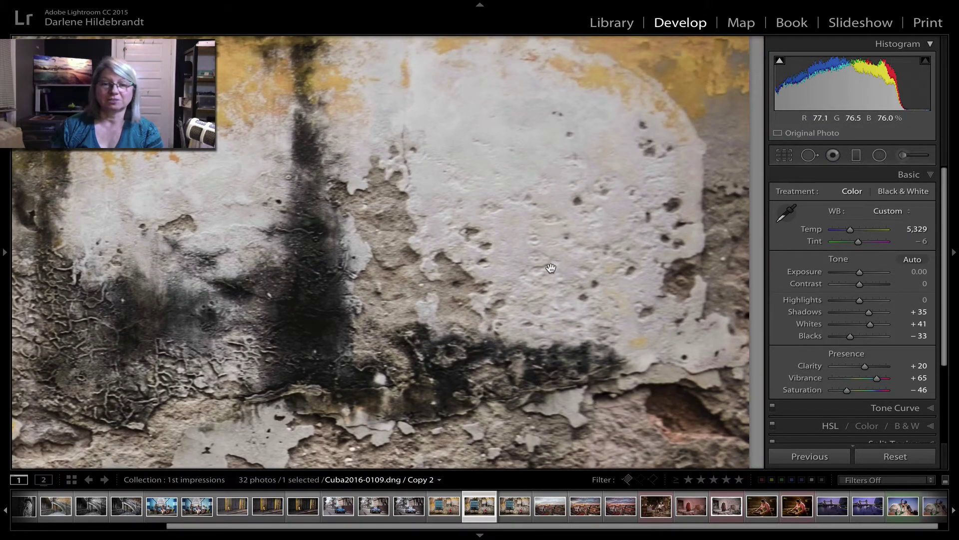
Step: Examine the plaster, blue window and lower wall up close in Cuba2016-0109-Edit.tif, then return to the full photo
key(Right)
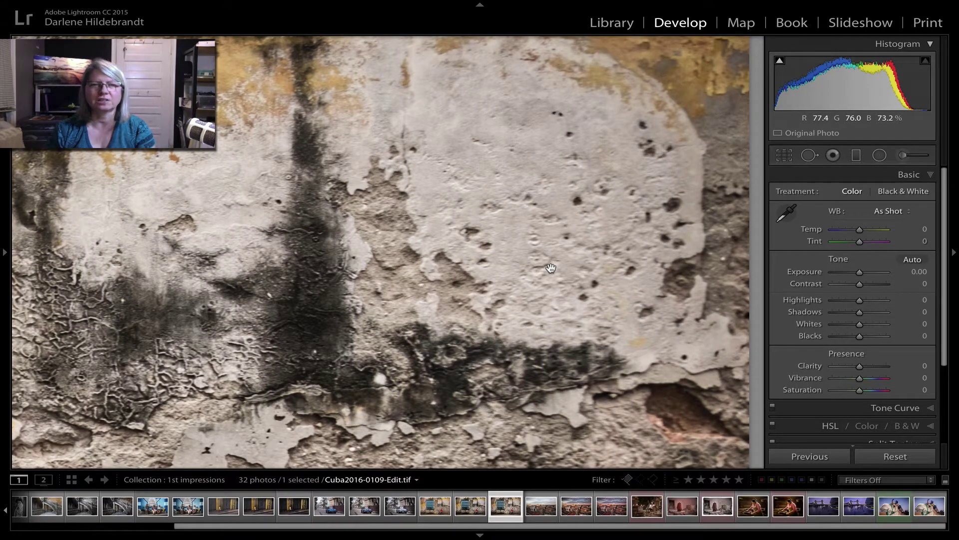
drag(200, 343, 562, 225)
drag(467, 255, 594, 195)
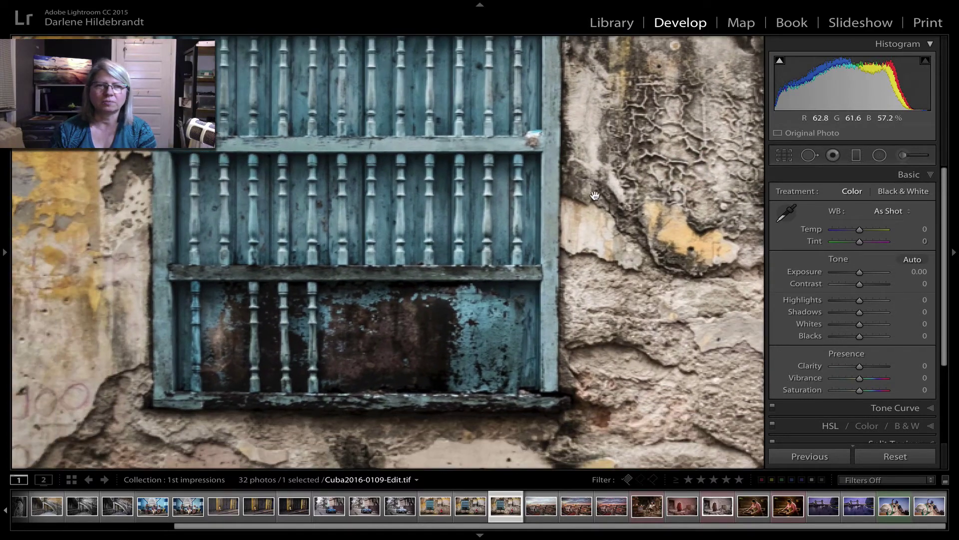
drag(410, 429, 549, 212)
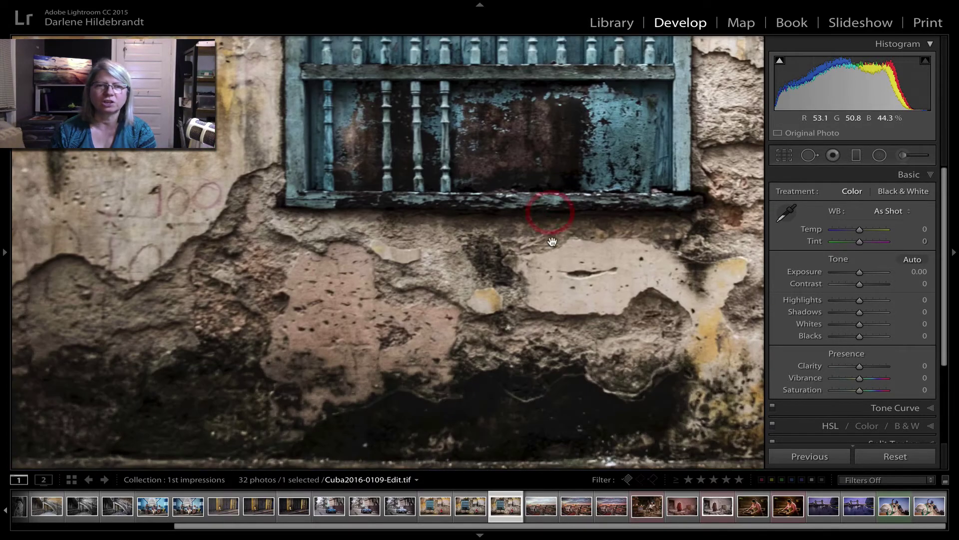
click(482, 319)
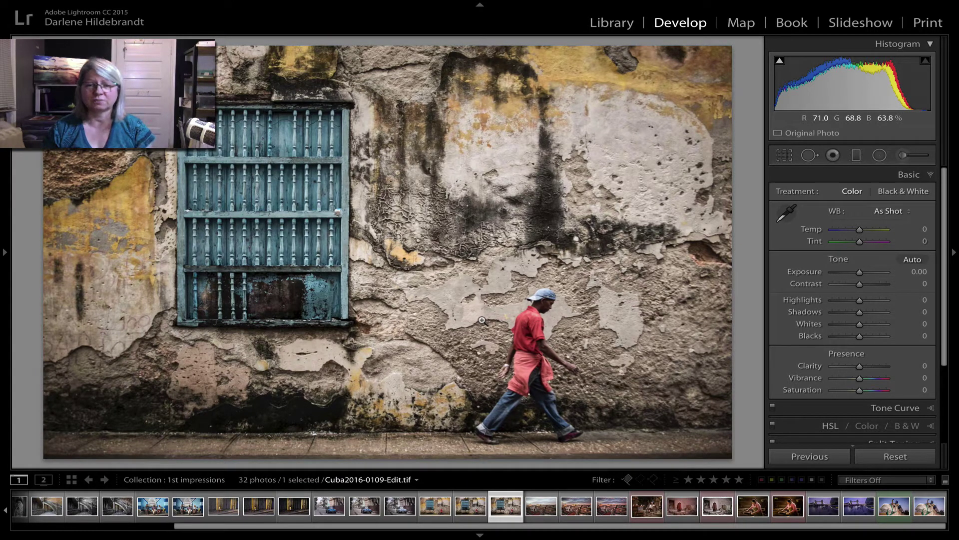
Step: Compare the city rooftops photo's unedited Copy 3, Cuba-Jan14-2810.DNG before and after adjustments, and Cuba-Jan14-2810-Edit.tif
key(Right)
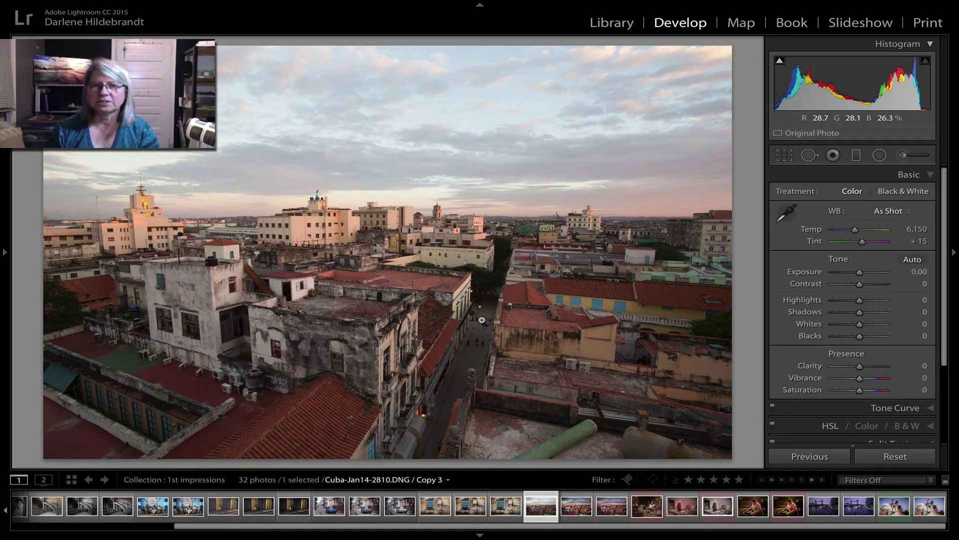
key(Right)
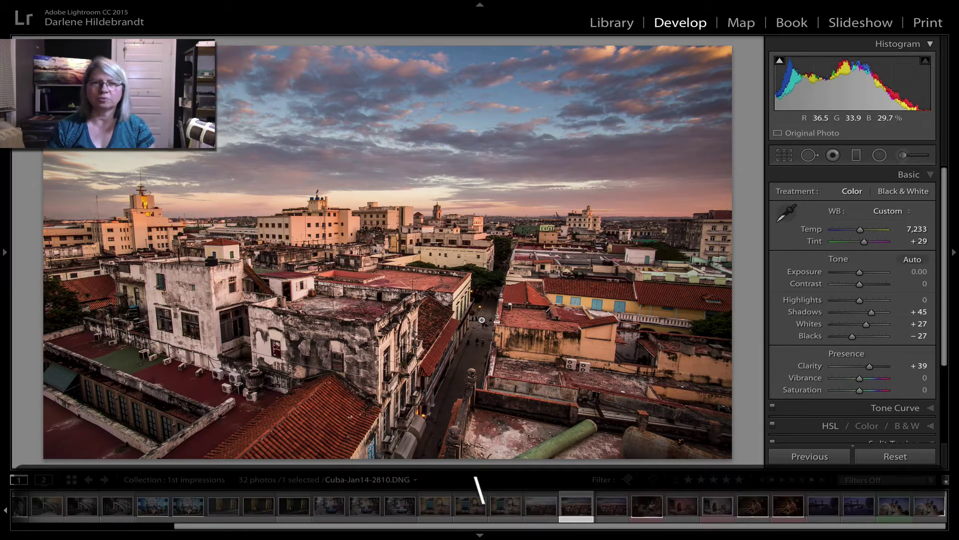
key(backslash)
key(backslash)
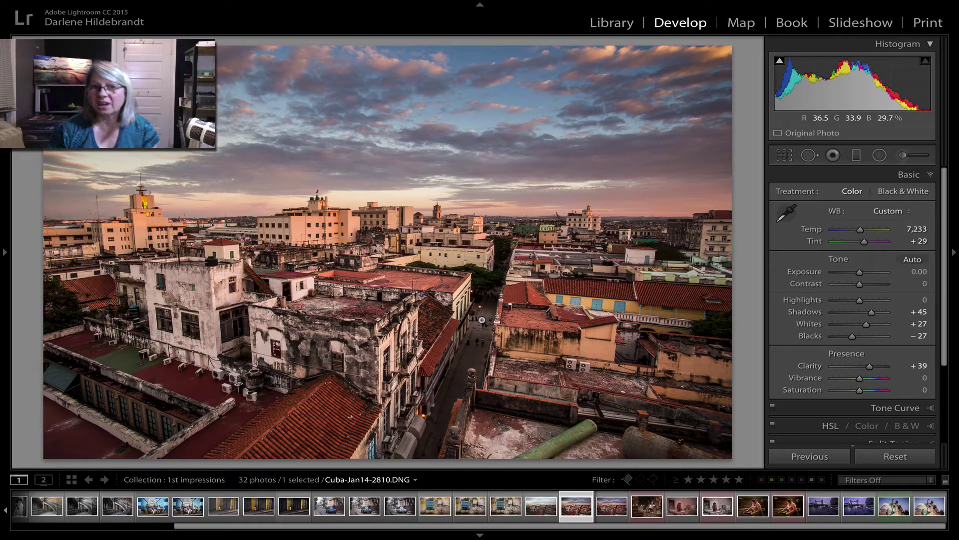
key(Right)
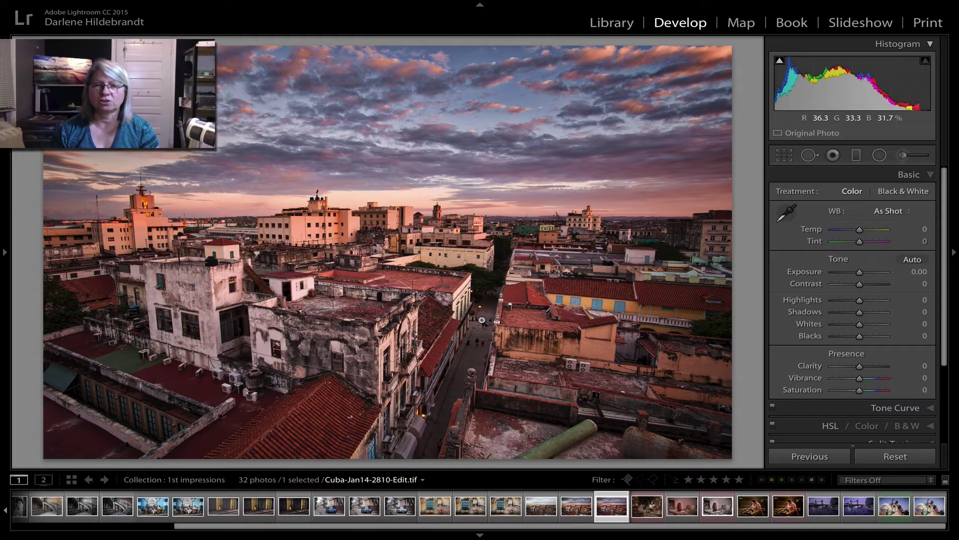
key(Left)
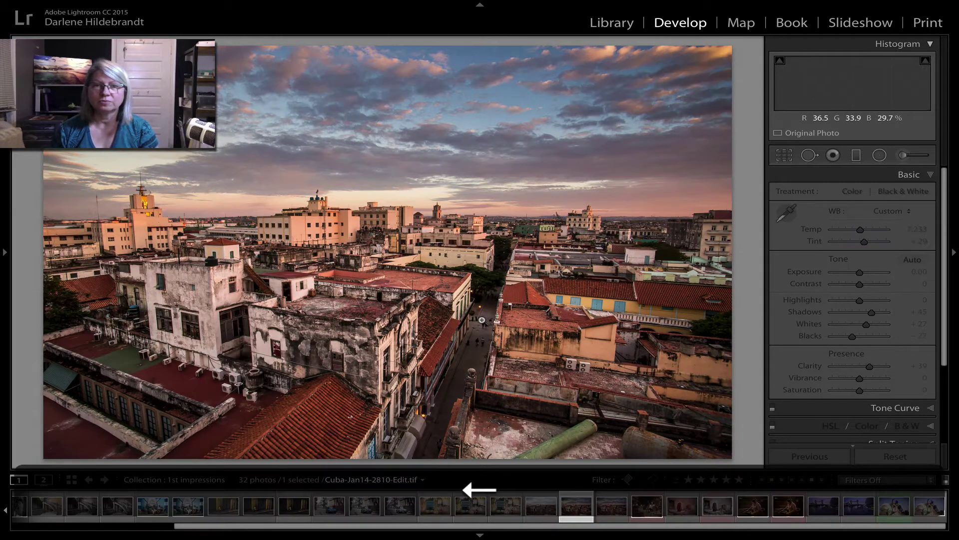
key(Right)
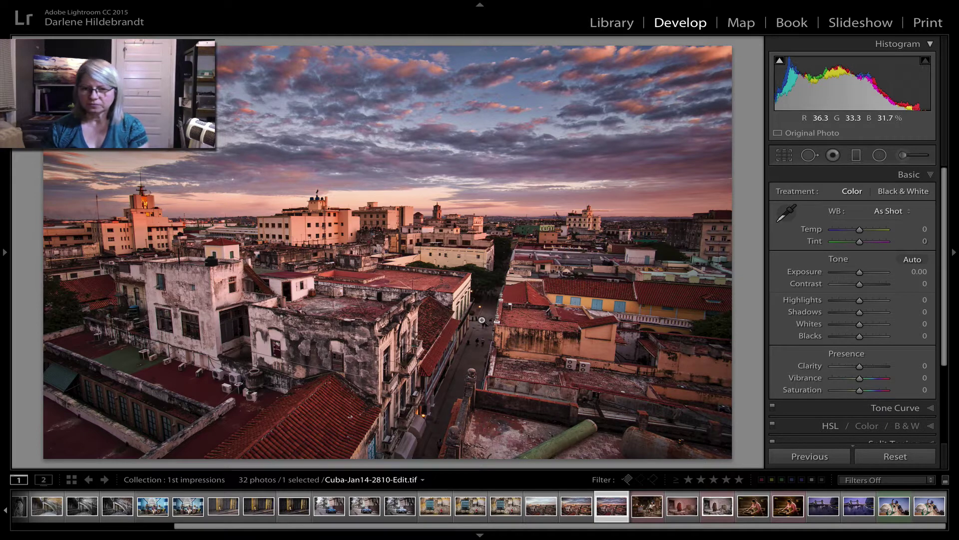
Step: View Morocco-2017-0553.raf, then compare Morocco-2017-1807.raf before and after adjustments with Morocco-2017-1807-Edit-Tonality.psd
key(Right)
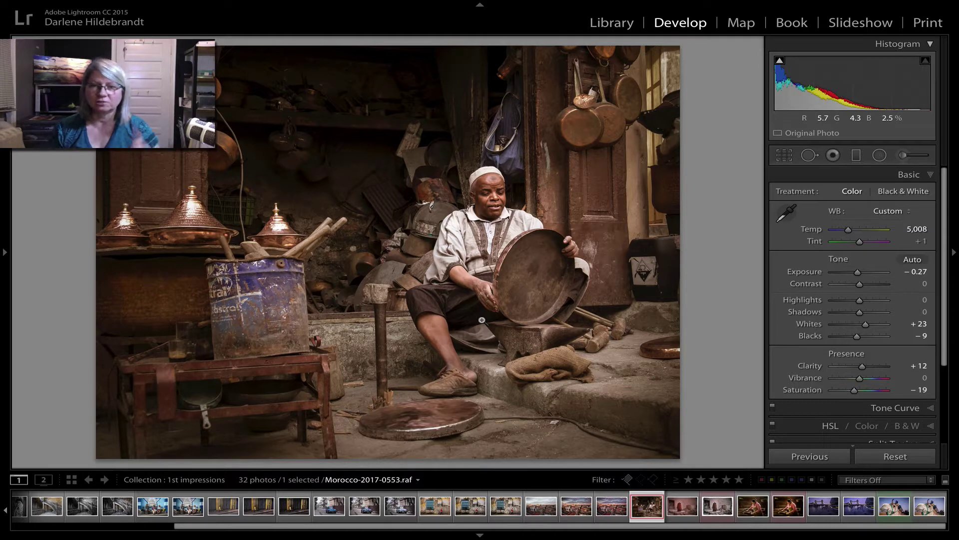
key(Right)
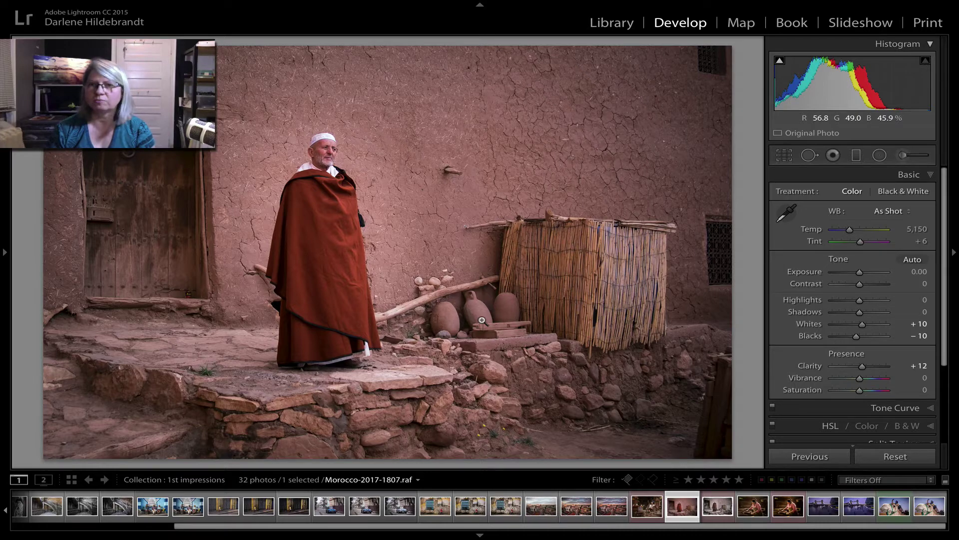
key(backslash)
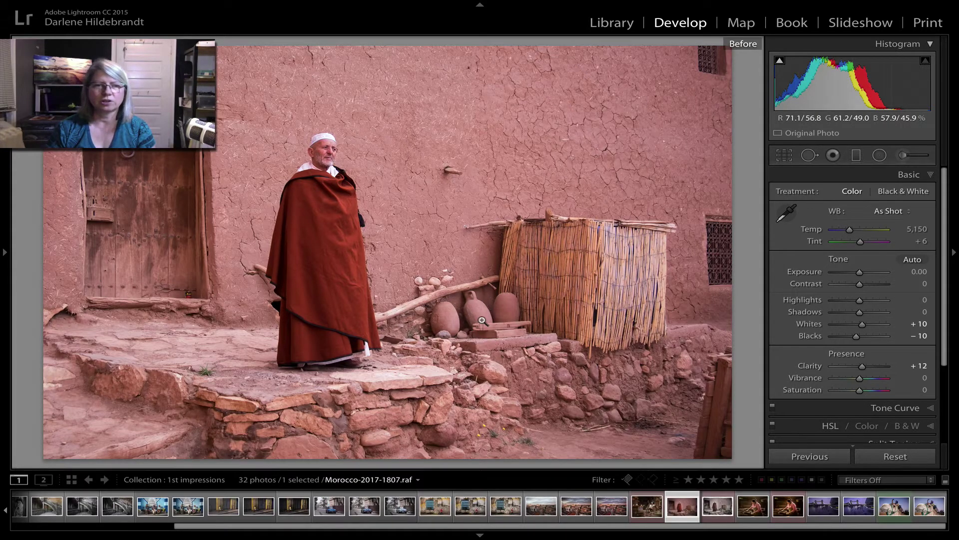
key(backslash)
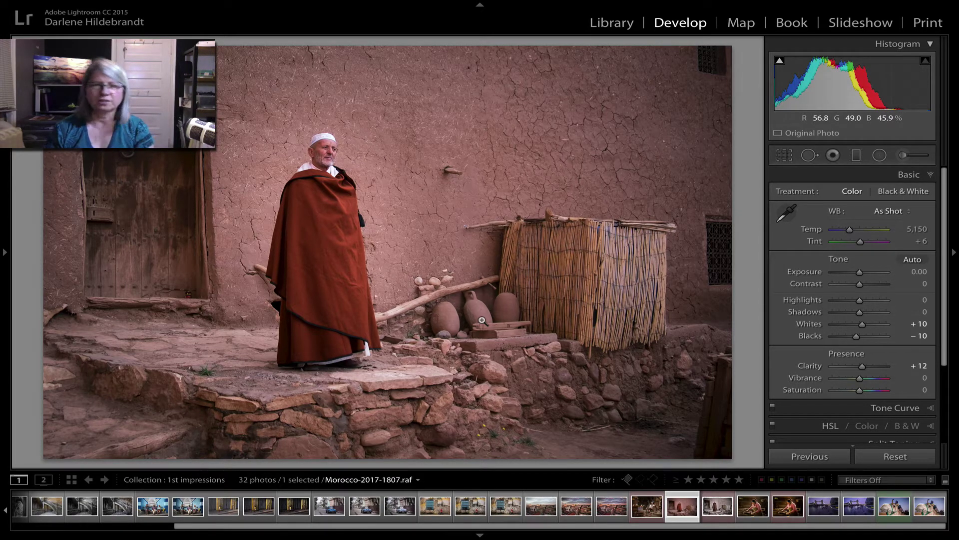
key(backslash)
key(backslash)
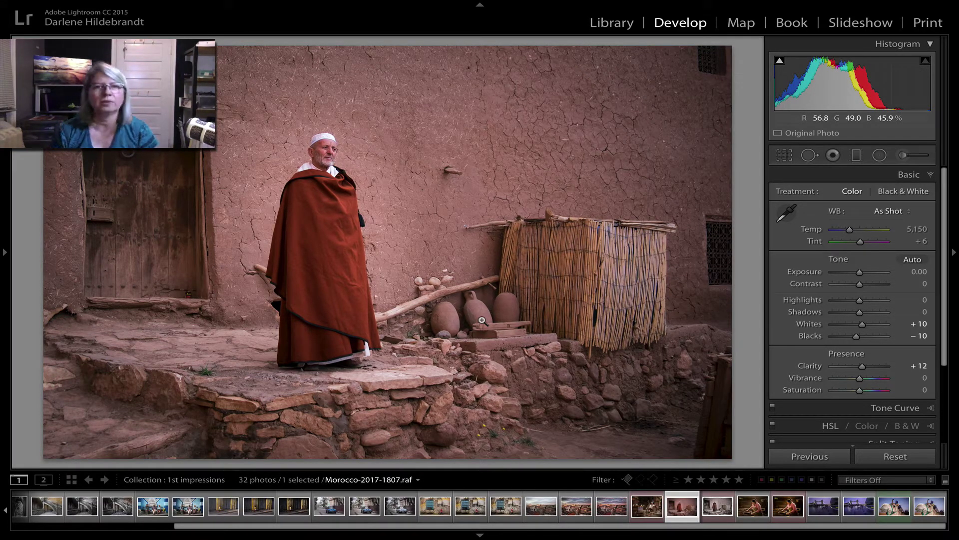
key(Right)
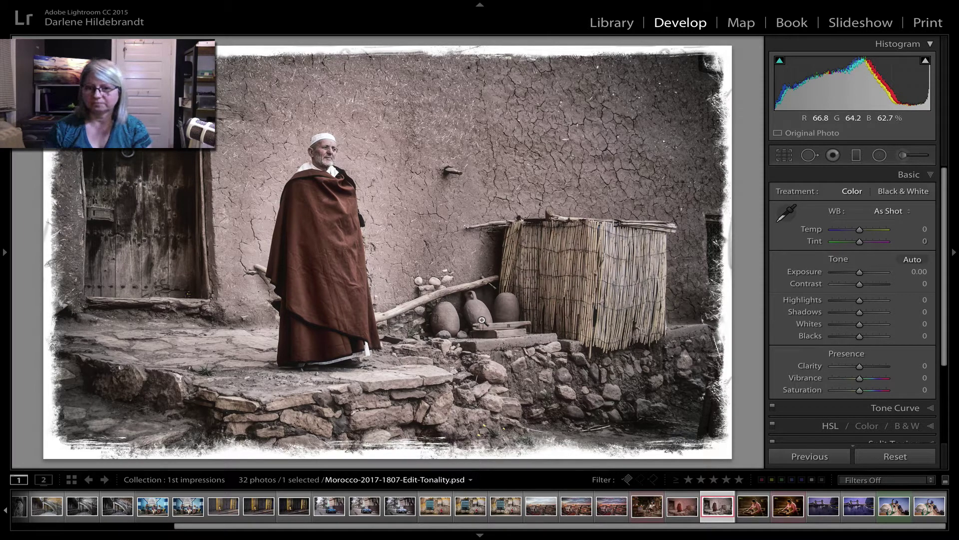
Step: Open the coppersmith photo Morocco-2017-0553.raf in Luminar as a 16-bit sRGB TIFF copy with Lightroom adjustments
click(647, 505)
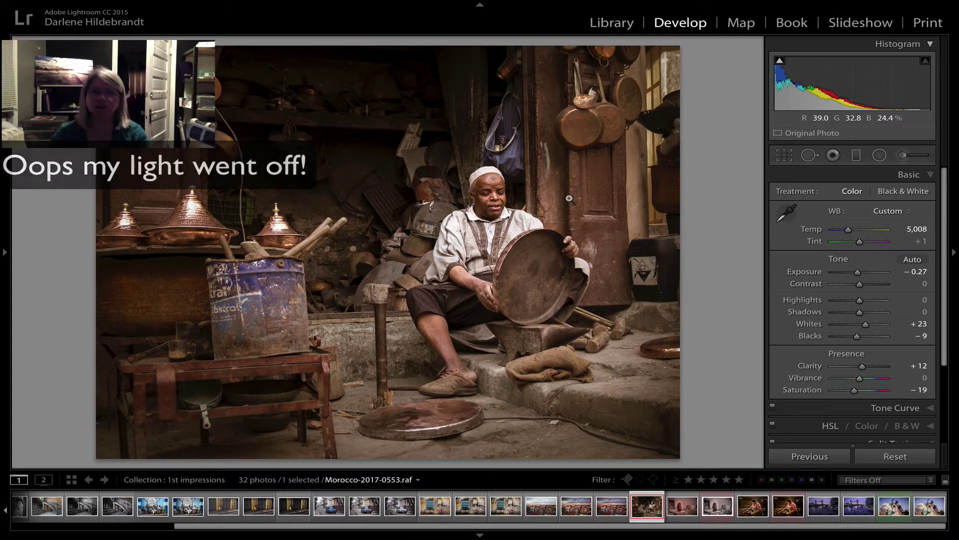
right_click(579, 183)
mouse_move(609, 265)
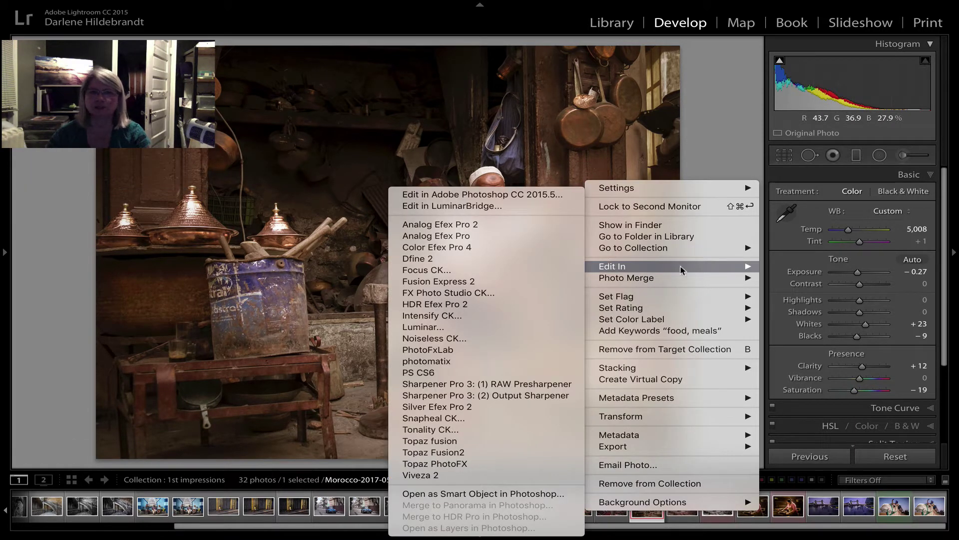
click(415, 327)
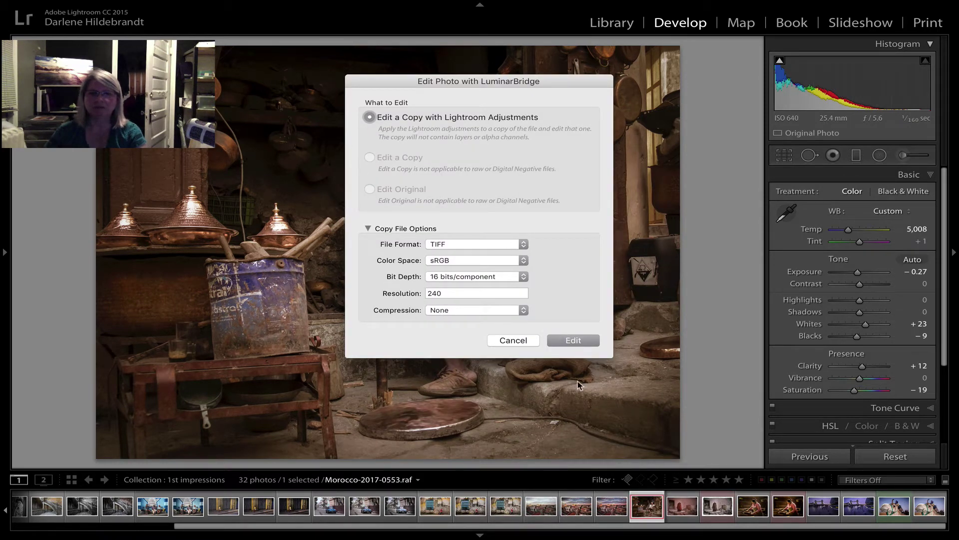
click(576, 340)
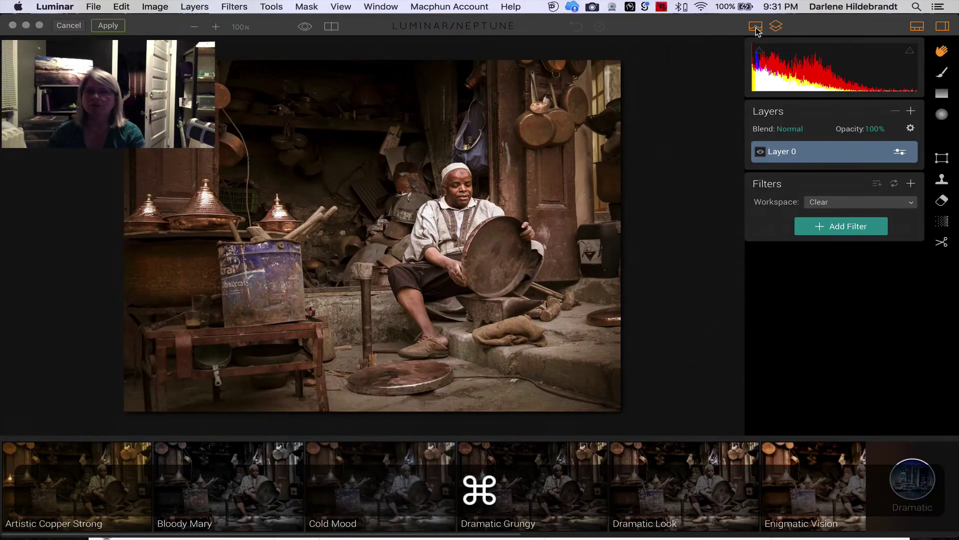
Step: Hide and restore the histogram, layers list, preset strip and side panel one after another
click(615, 44)
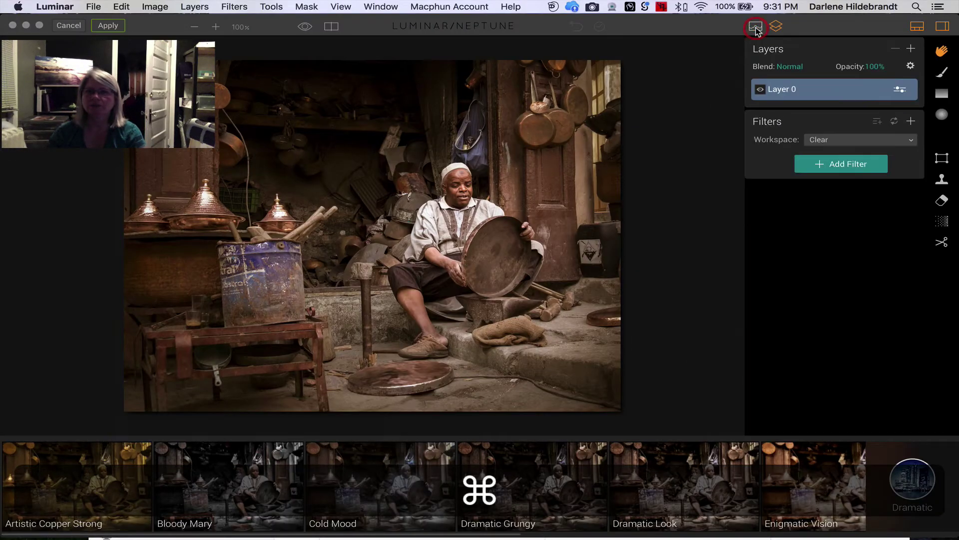
click(755, 28)
click(776, 26)
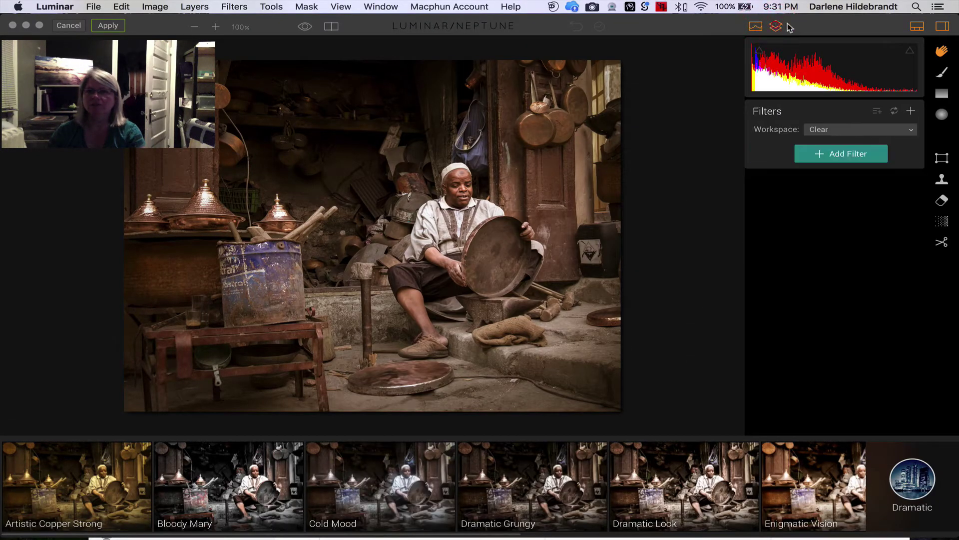
click(776, 26)
click(917, 26)
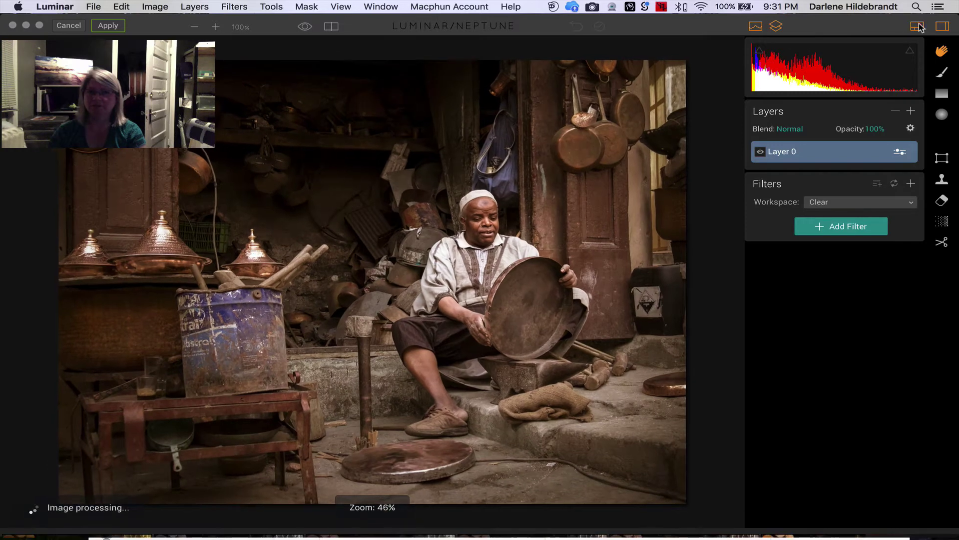
click(917, 26)
click(942, 26)
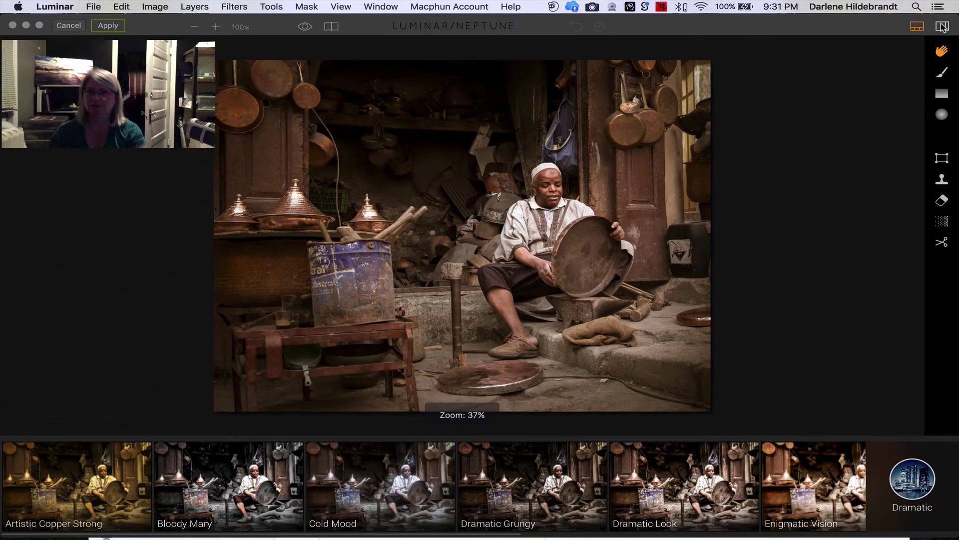
click(941, 26)
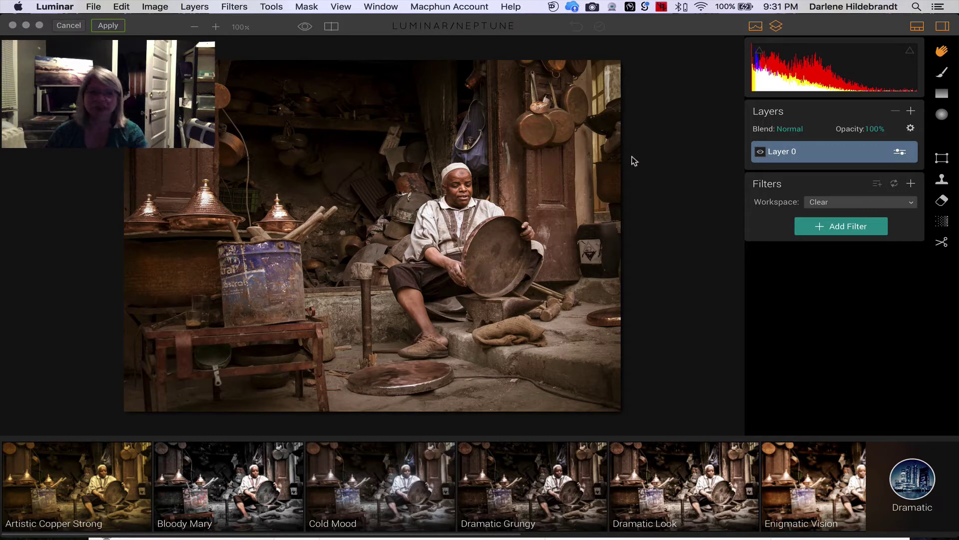
Step: Preview the masking brush options, return to the hand tool and browse the Dramatic presets
click(941, 75)
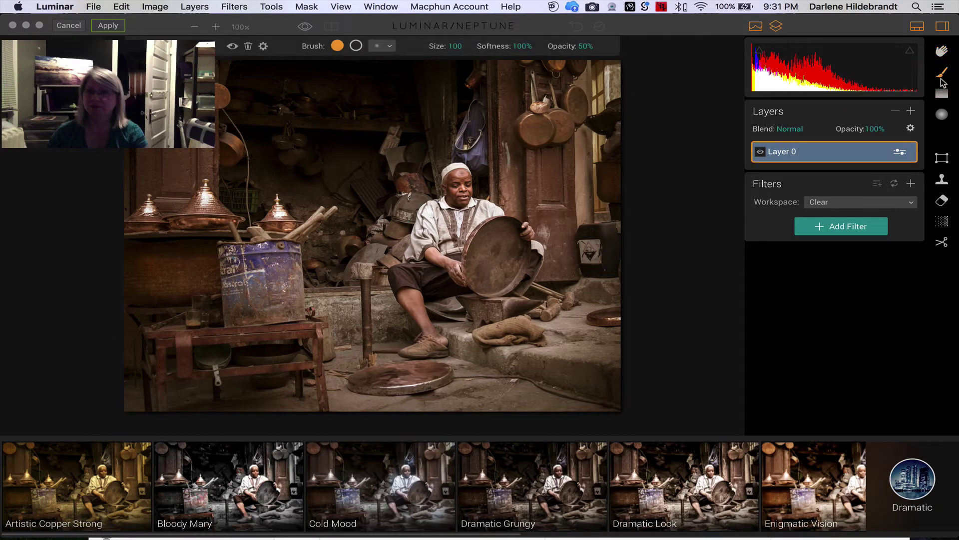
click(942, 51)
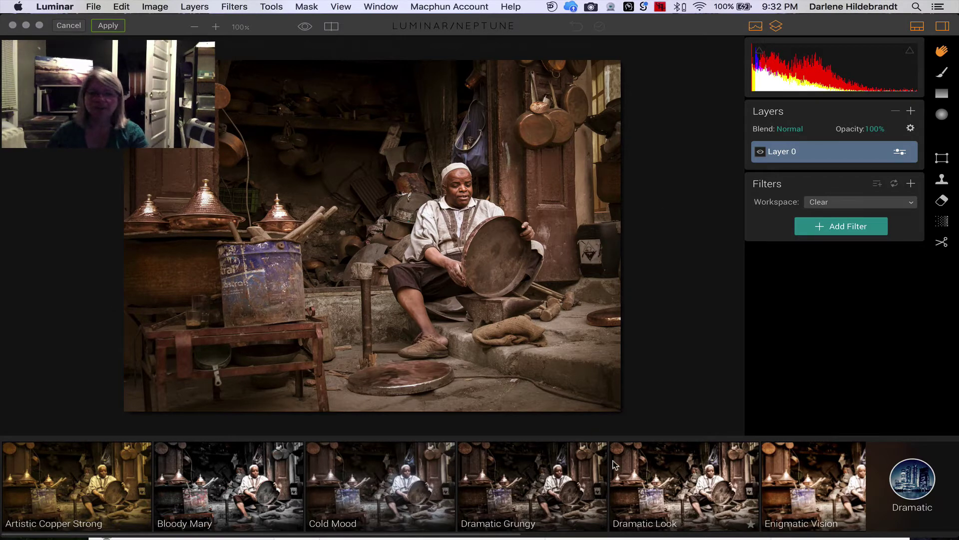
scroll(616, 466, right, 2)
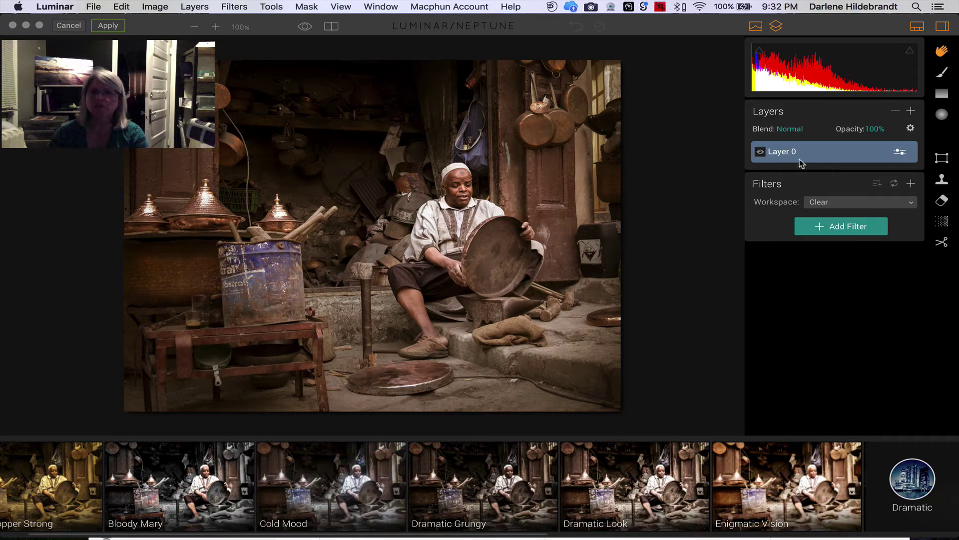
Step: Add a new adjustment layer above Layer 0 and browse the filters available for it
click(911, 112)
click(881, 130)
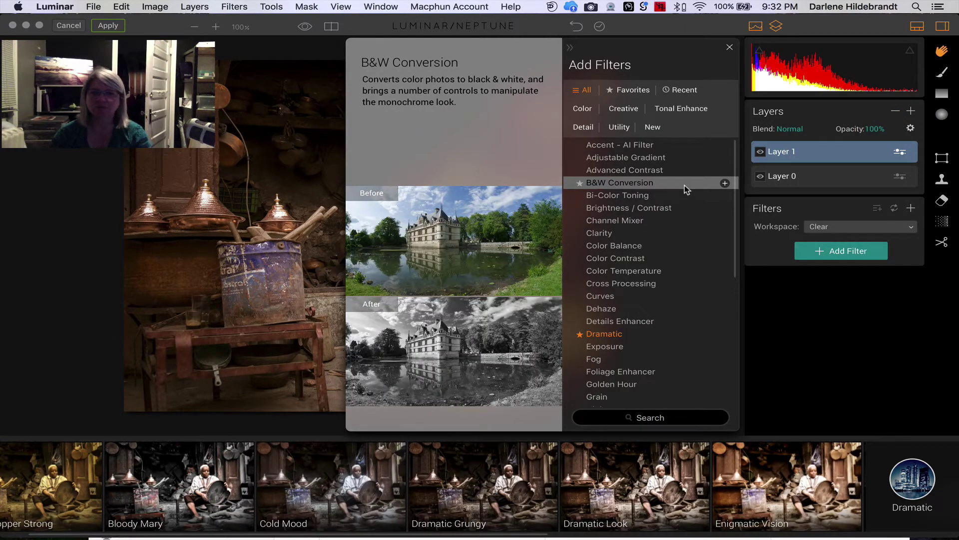
scroll(663, 220, down, 4)
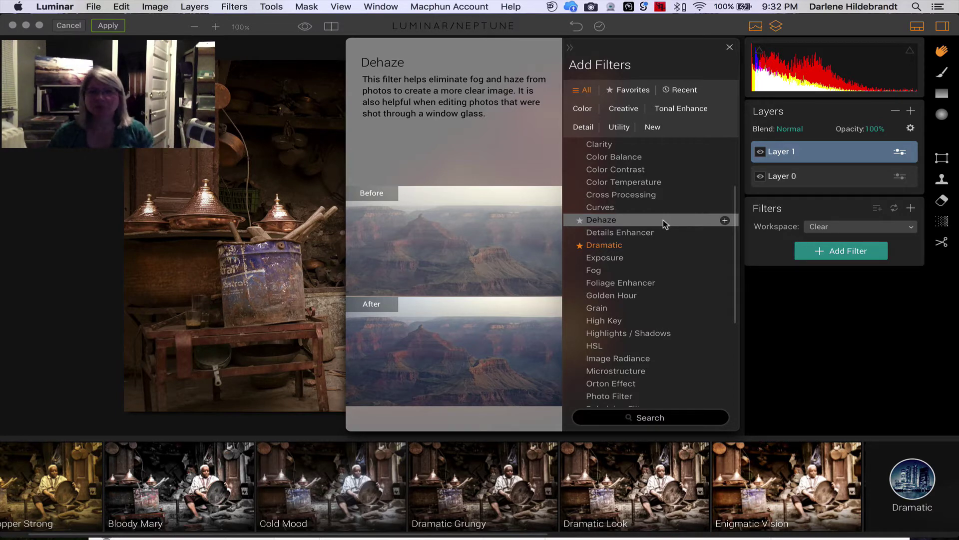
scroll(664, 219, down, 5)
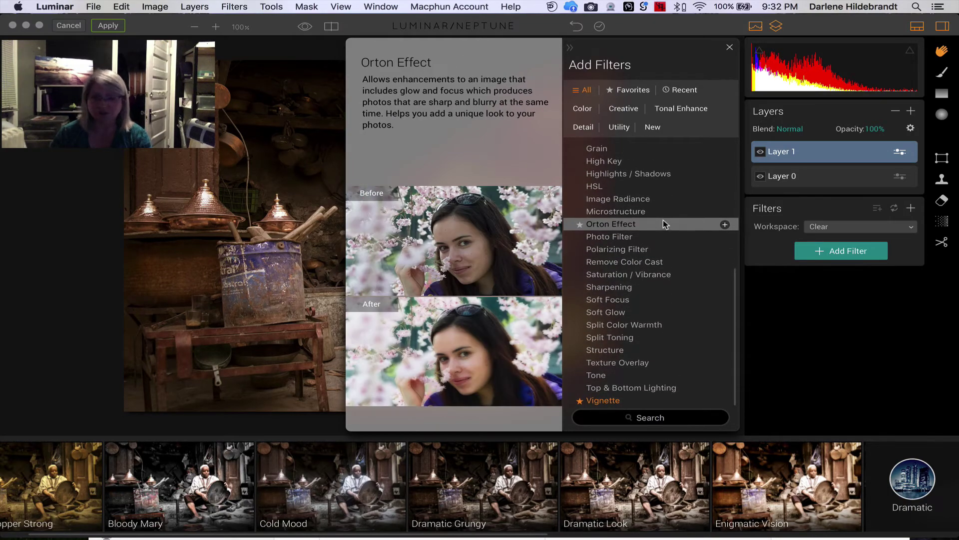
scroll(664, 220, up, 7)
scroll(663, 220, up, 1)
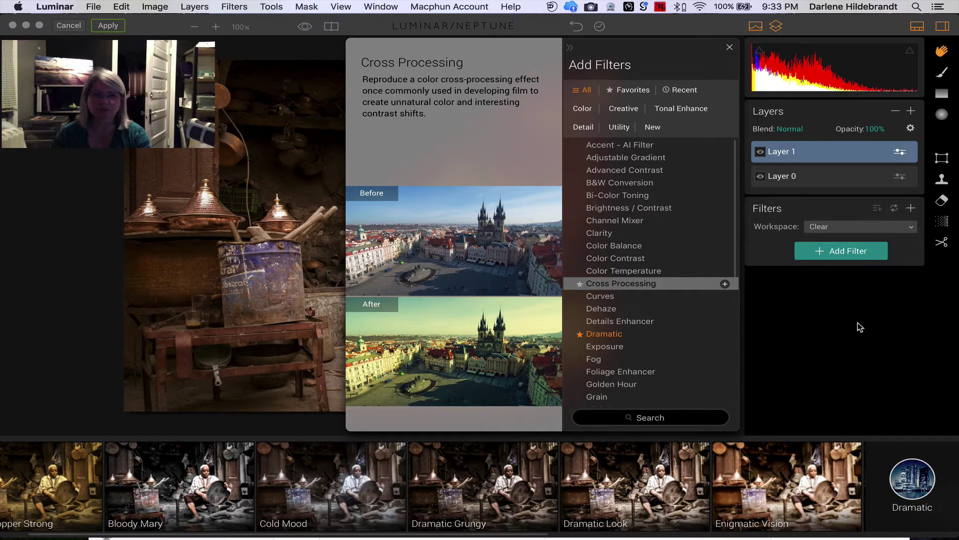
click(859, 327)
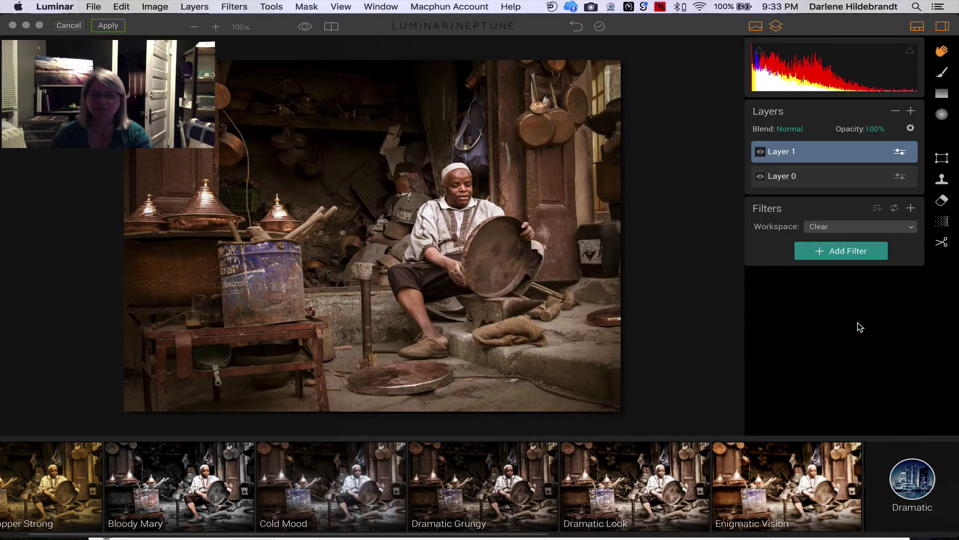
Step: Apply the Dramatic Grungy preset to the new layer and view the available preset categories
mouse_move(454, 463)
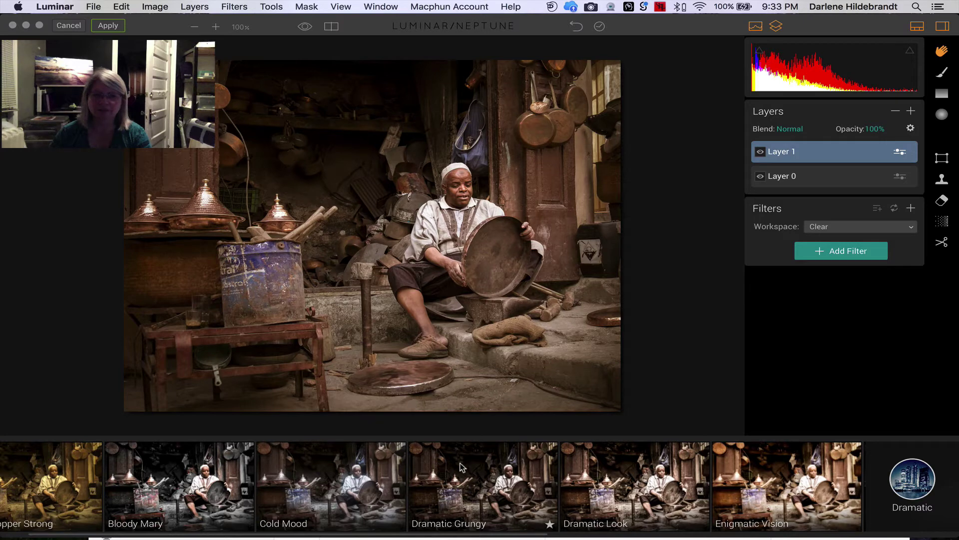
click(455, 465)
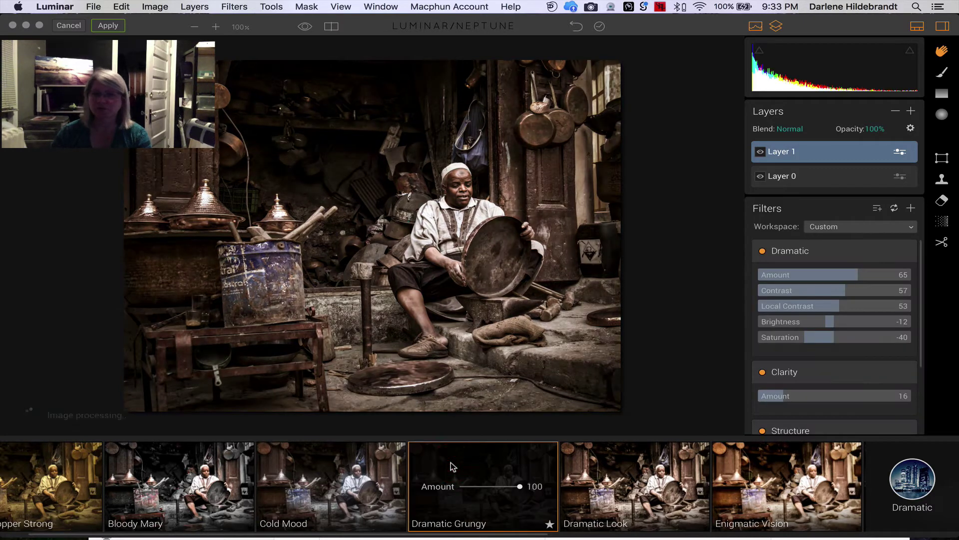
click(903, 484)
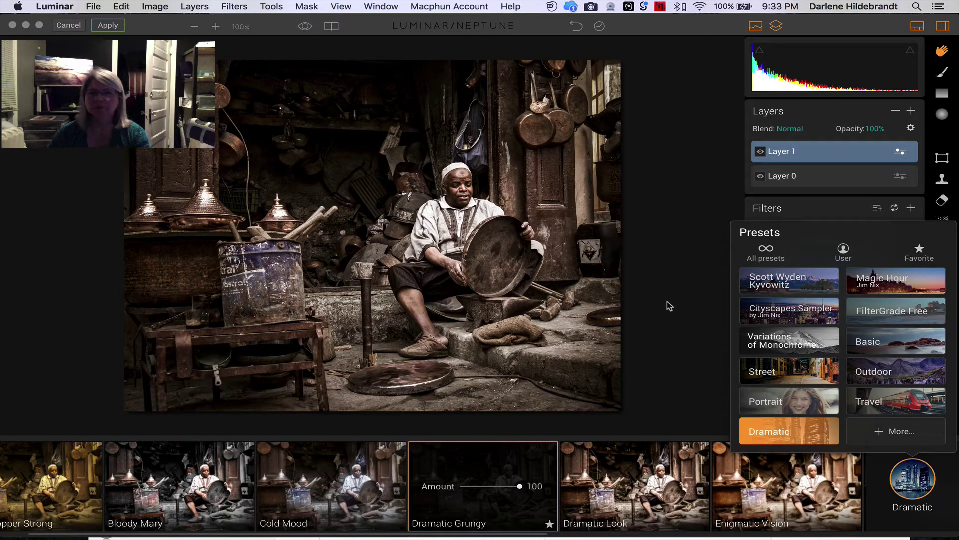
click(685, 287)
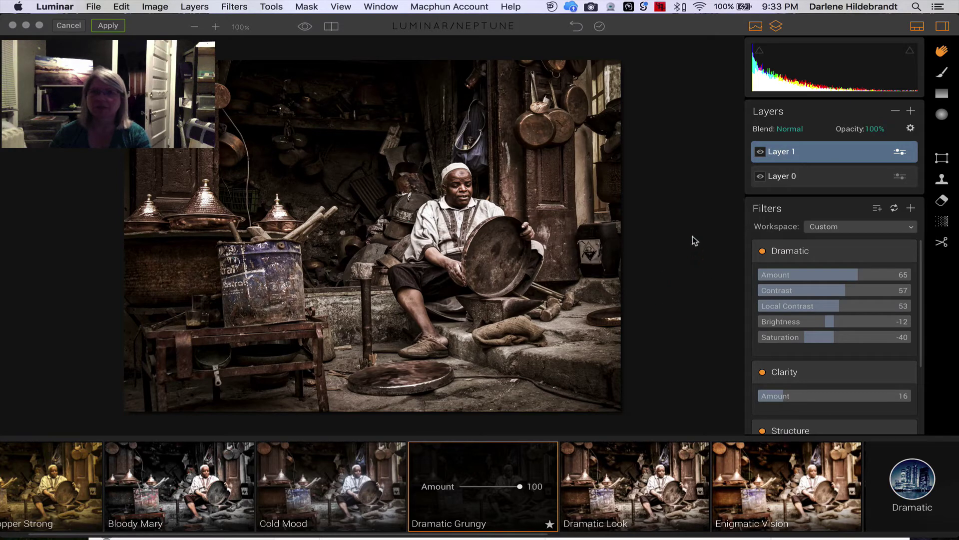
Step: Rename Layer 1 as "Dramatic grungy"
right_click(782, 153)
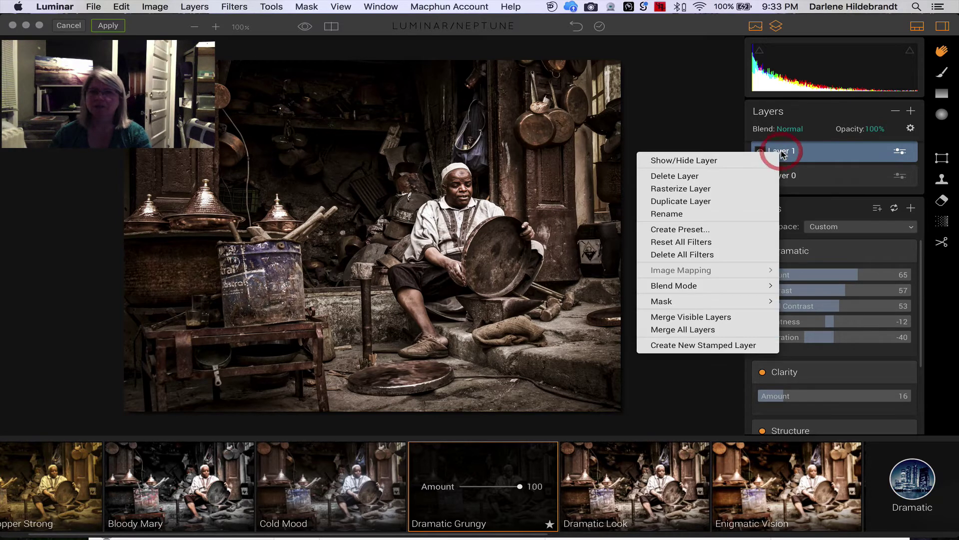
click(719, 214)
text(Dram)
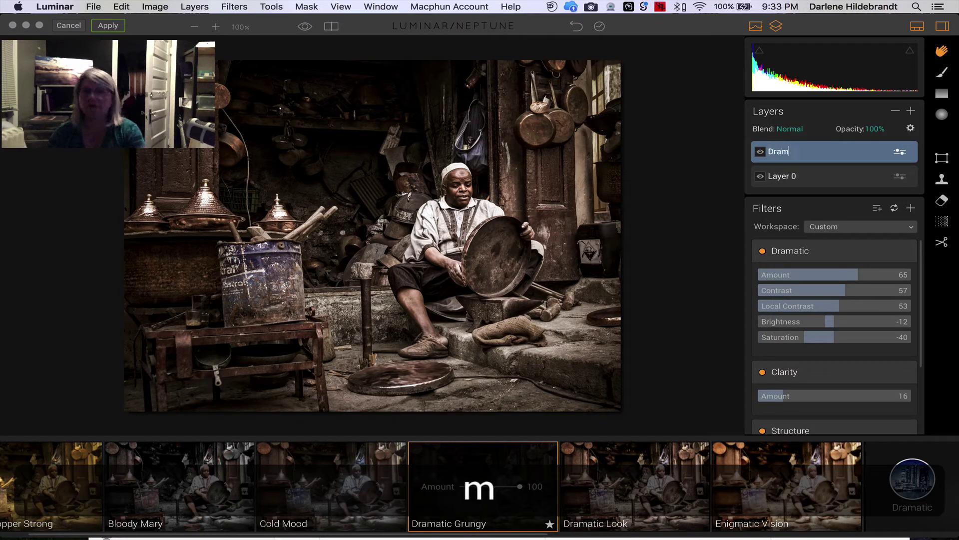
text(atic grun)
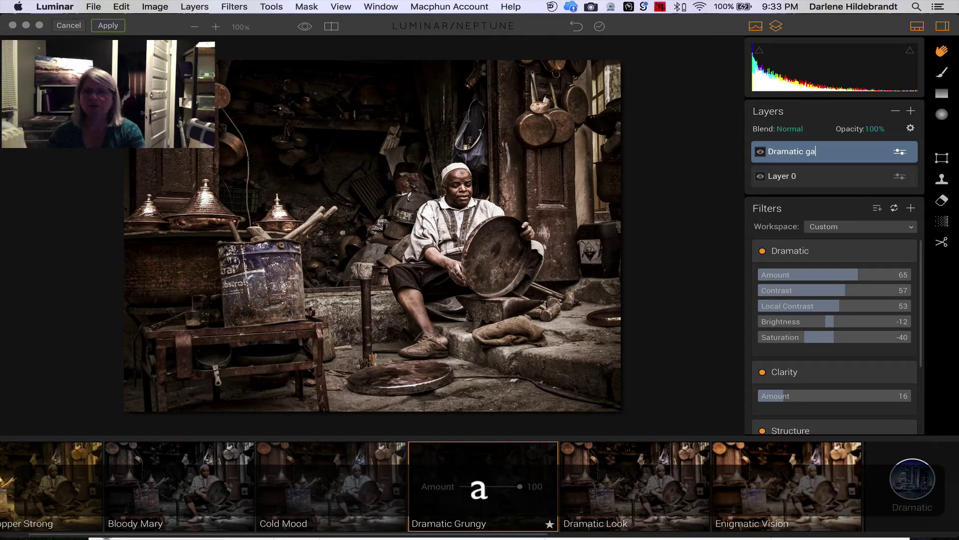
text(gy)
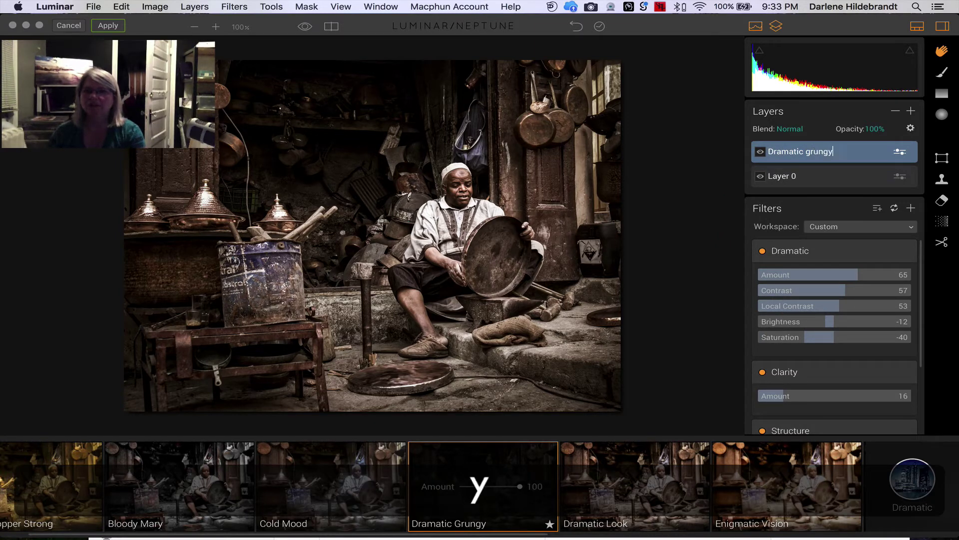
key(Return)
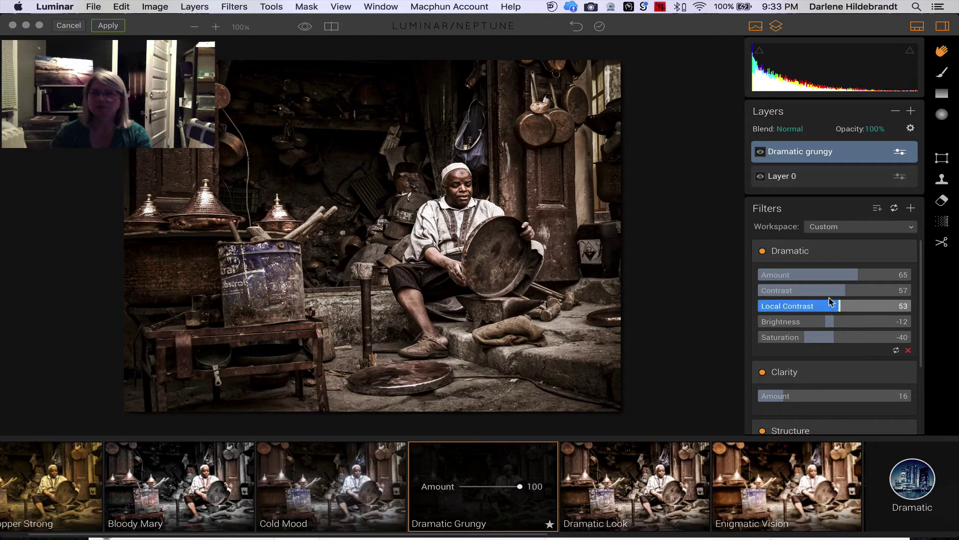
Step: Review the Dramatic, Clarity and Structure filter settings used by the Dramatic grungy layer
scroll(831, 297, down, 1)
scroll(830, 293, down, 3)
scroll(831, 293, up, 4)
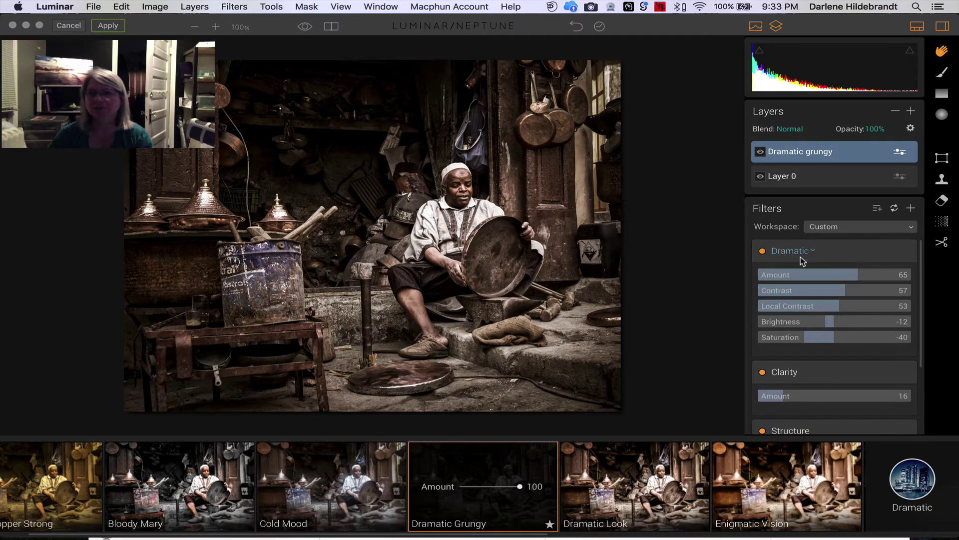
scroll(815, 319, down, 5)
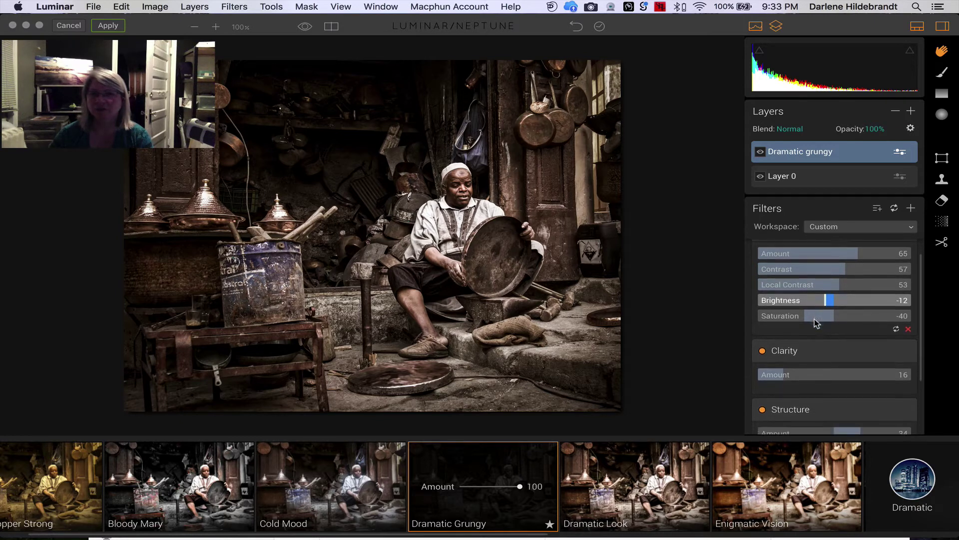
scroll(815, 323, down, 4)
scroll(814, 322, up, 8)
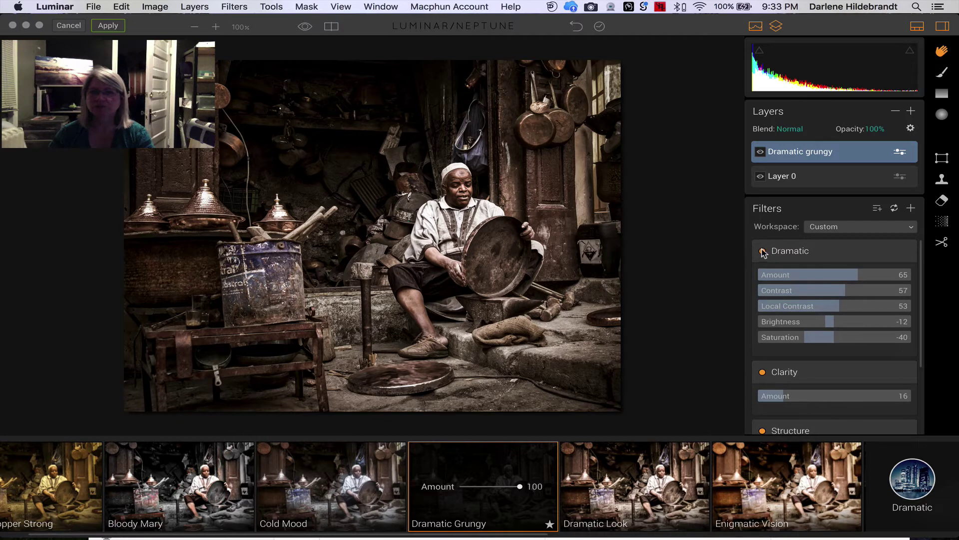
Step: Switch the Dramatic, Clarity and Structure filters off and on individually to compare their effects on the photo
click(762, 252)
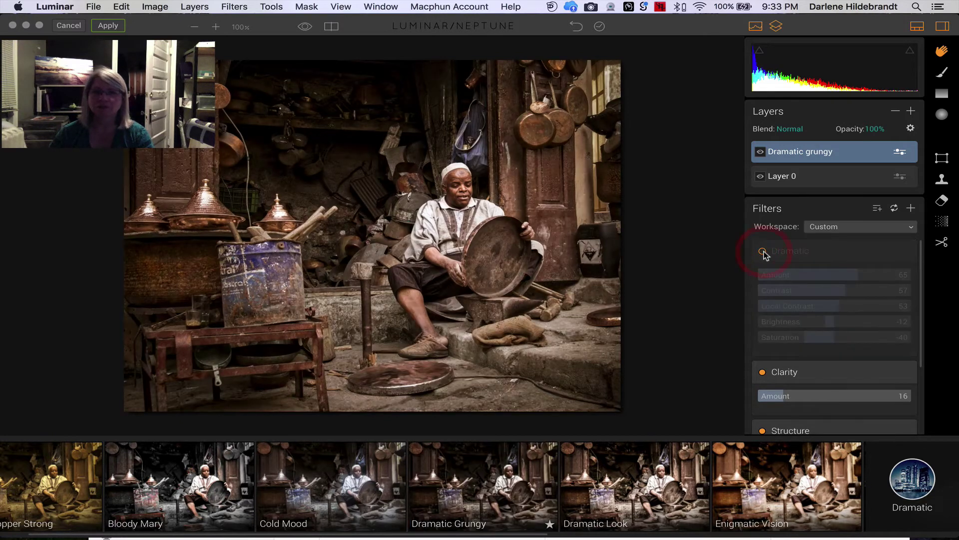
click(762, 252)
scroll(774, 295, down, 4)
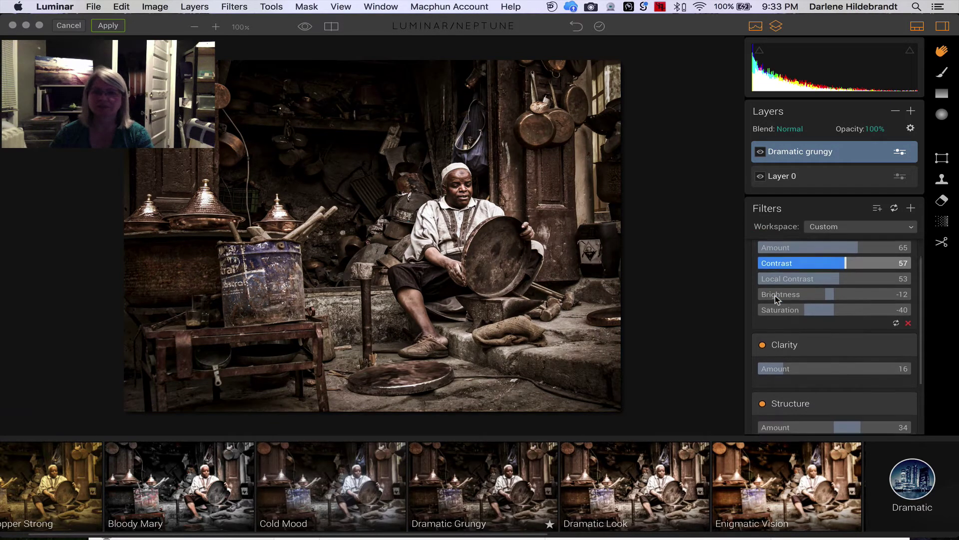
click(763, 335)
click(763, 335)
scroll(765, 333, down, 3)
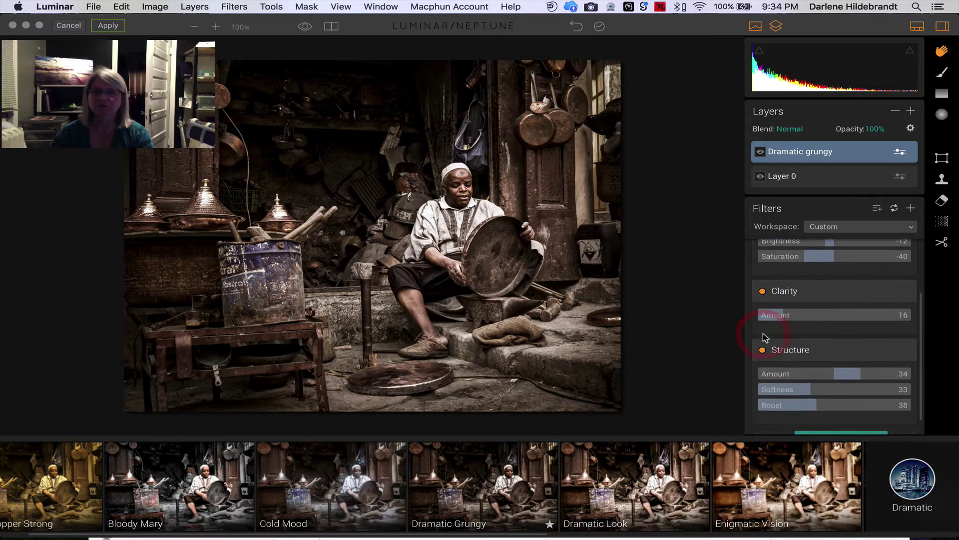
click(763, 331)
click(762, 332)
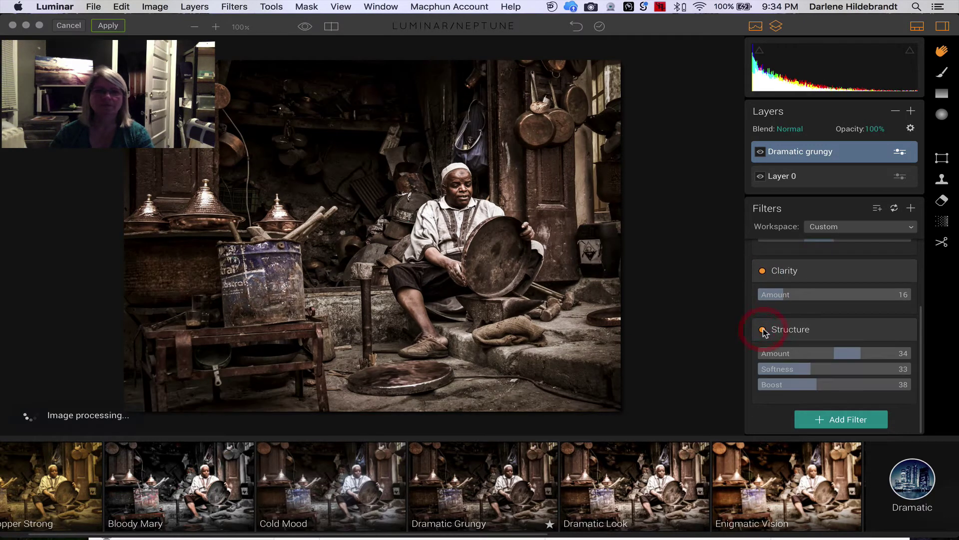
scroll(819, 309, up, 5)
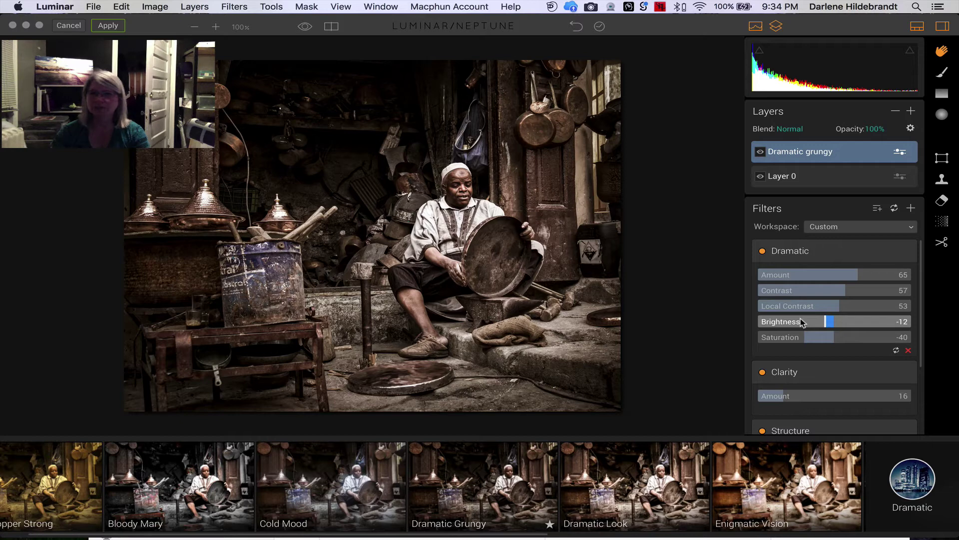
scroll(801, 322, down, 3)
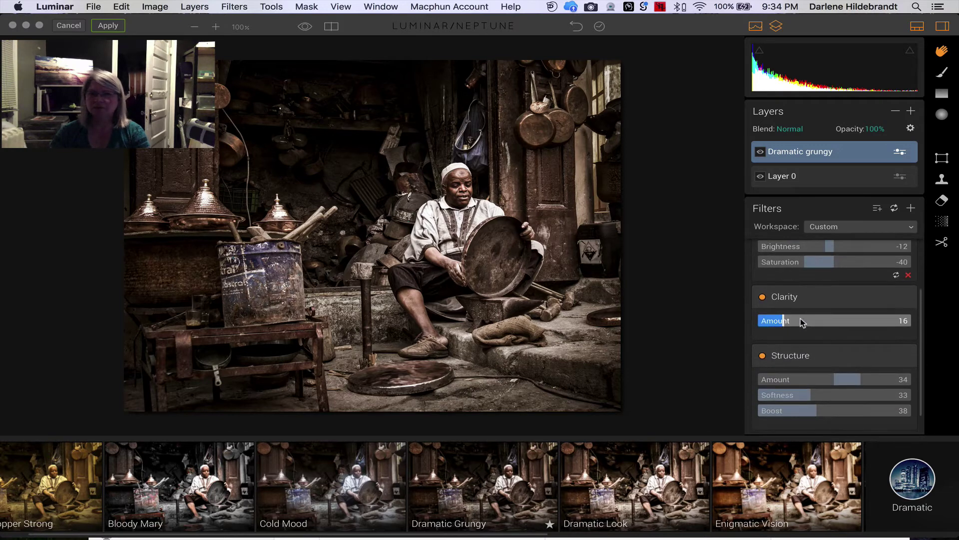
scroll(801, 322, up, 3)
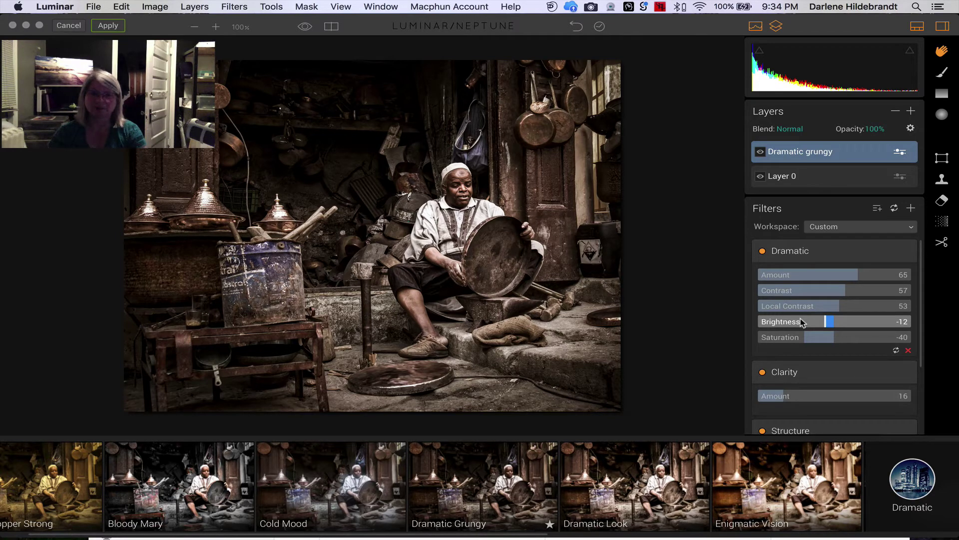
Step: Compare the photo with the Dramatic grungy layer hidden and shown, then lower that layer's opacity to 37%
click(760, 152)
click(760, 152)
click(760, 152)
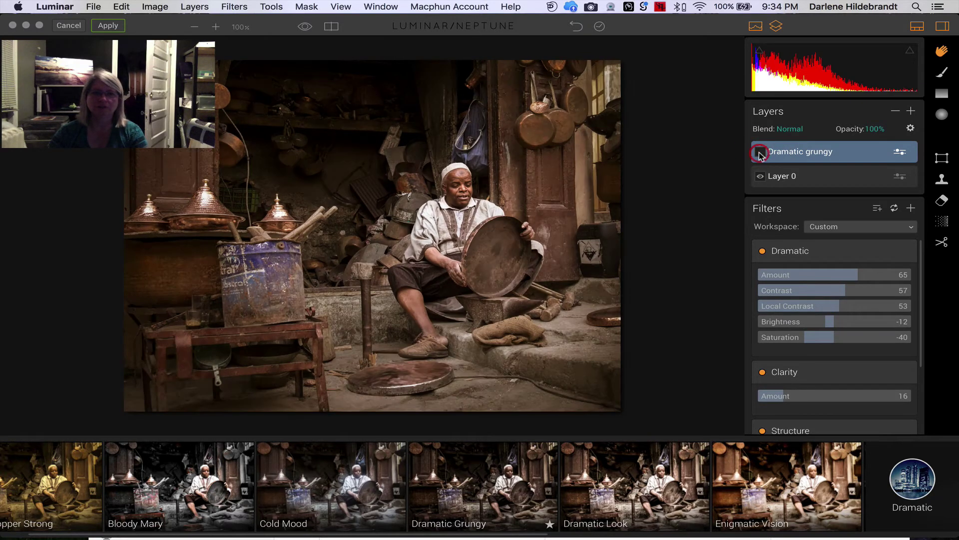
click(760, 151)
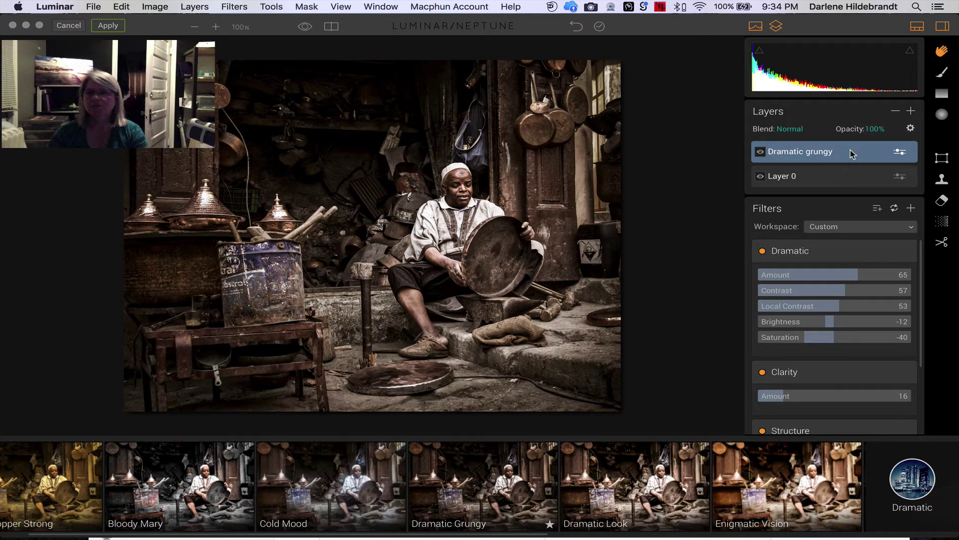
click(875, 131)
drag(916, 142, 866, 140)
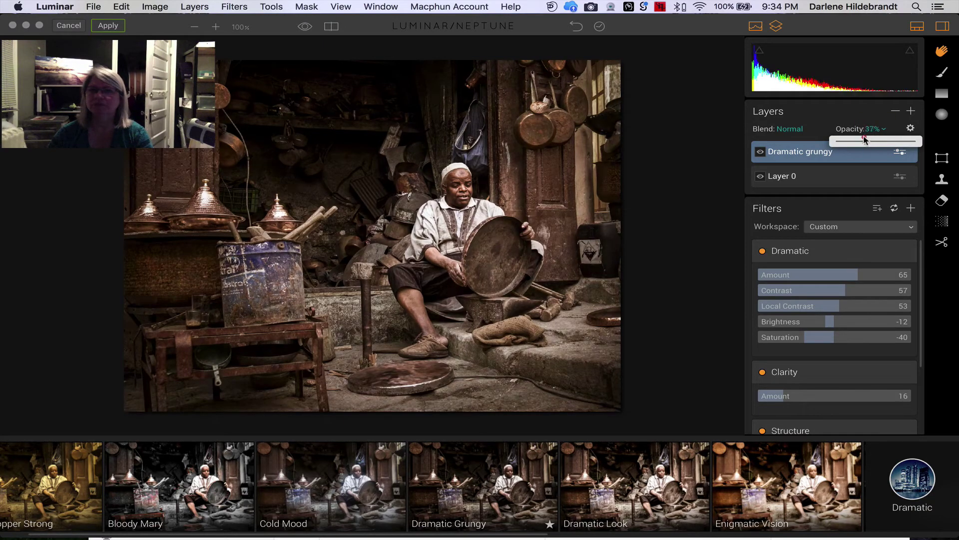
Step: Raise the Dramatic grungy layer's opacity to 97% and check which mask commands are available for it
double_click(866, 140)
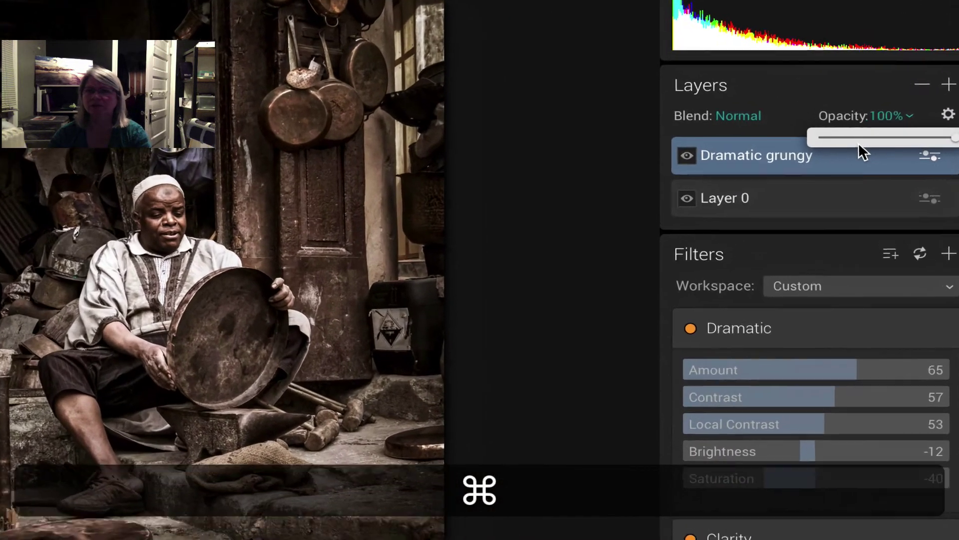
click(947, 140)
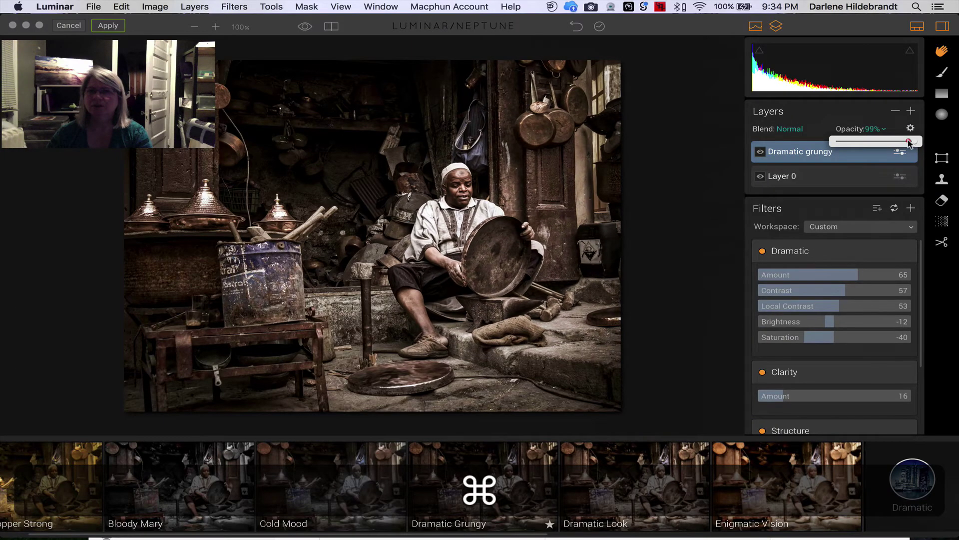
mouse_move(910, 143)
mouse_down()
mouse_move(881, 140)
mouse_move(914, 140)
mouse_up()
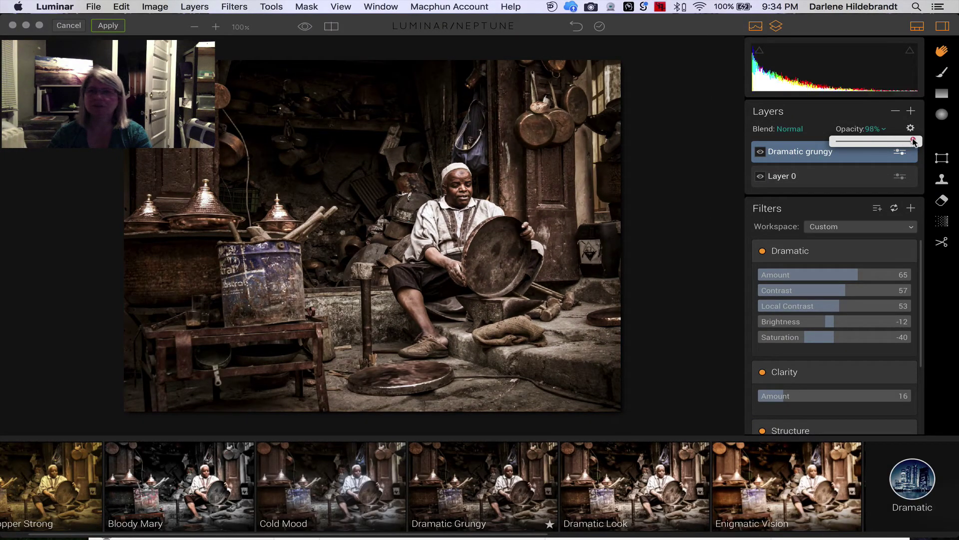
right_click(850, 150)
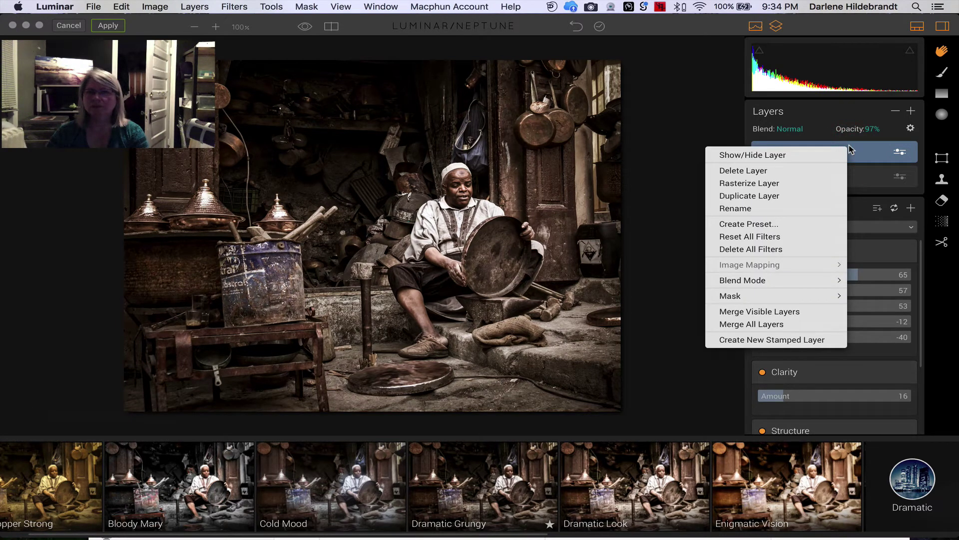
mouse_move(752, 298)
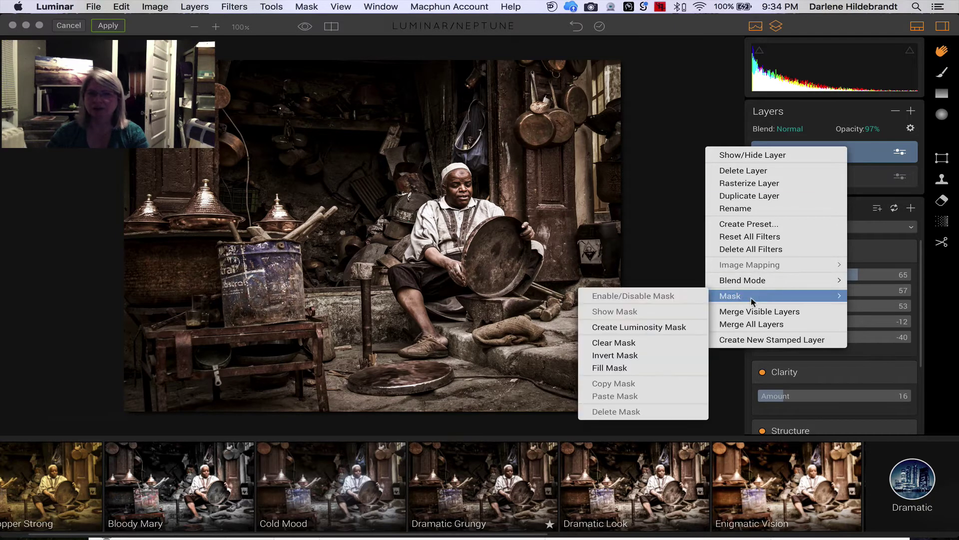
click(867, 152)
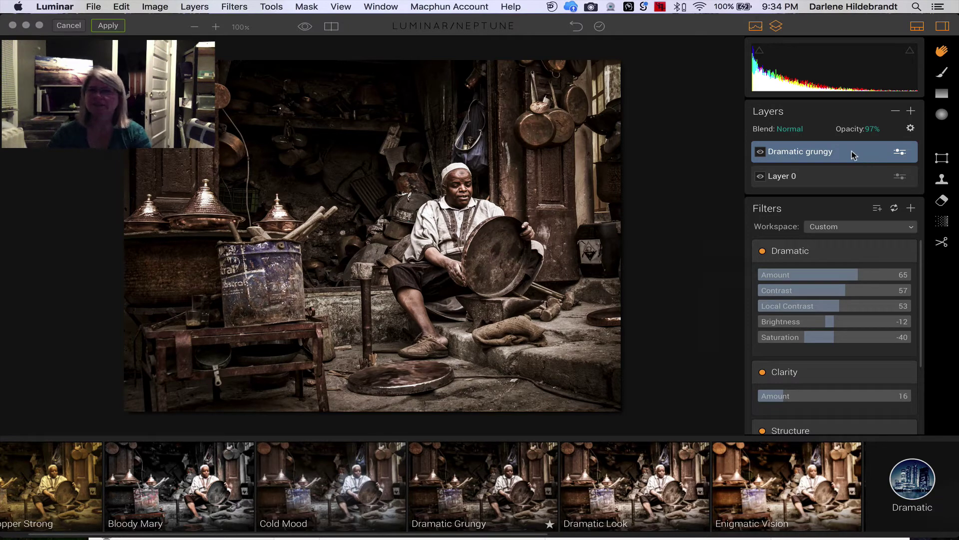
Step: Paint the Dramatic grungy effect onto the blue metal drum with a size 100 mask brush at 100% softness and 50% opacity
click(943, 76)
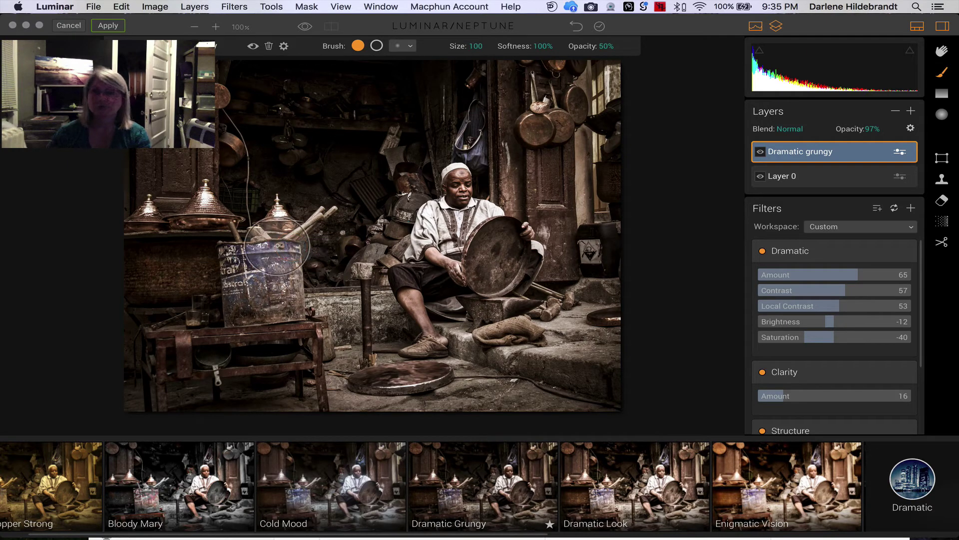
drag(277, 246, 256, 250)
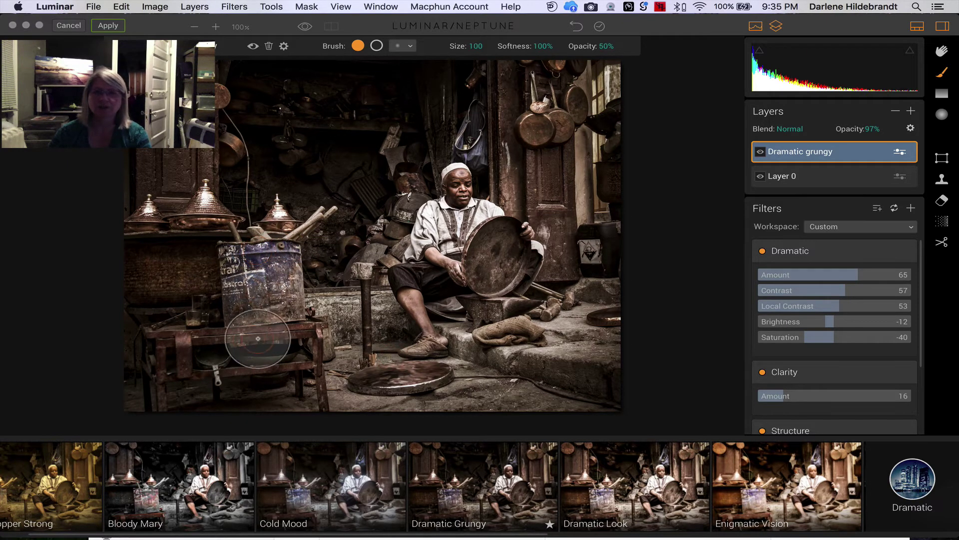
click(274, 234)
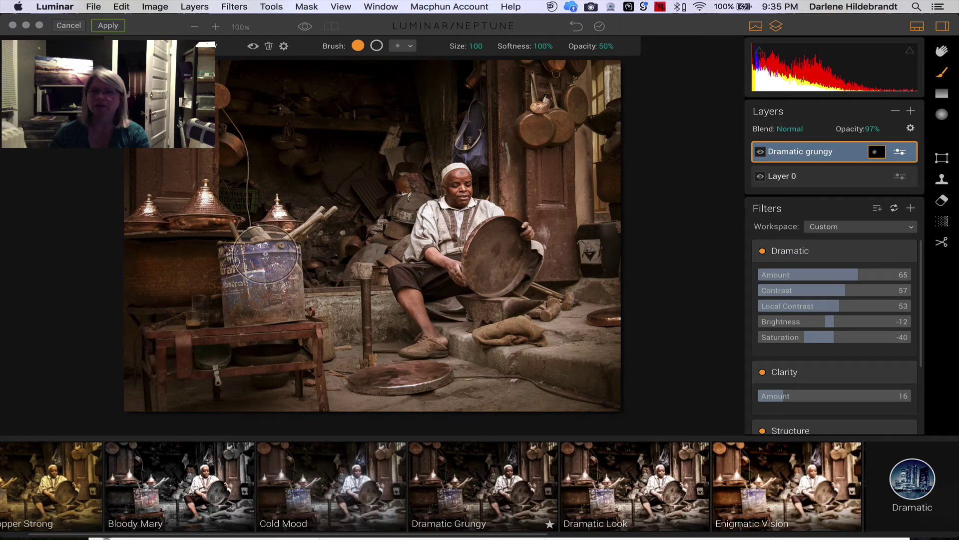
key(super)
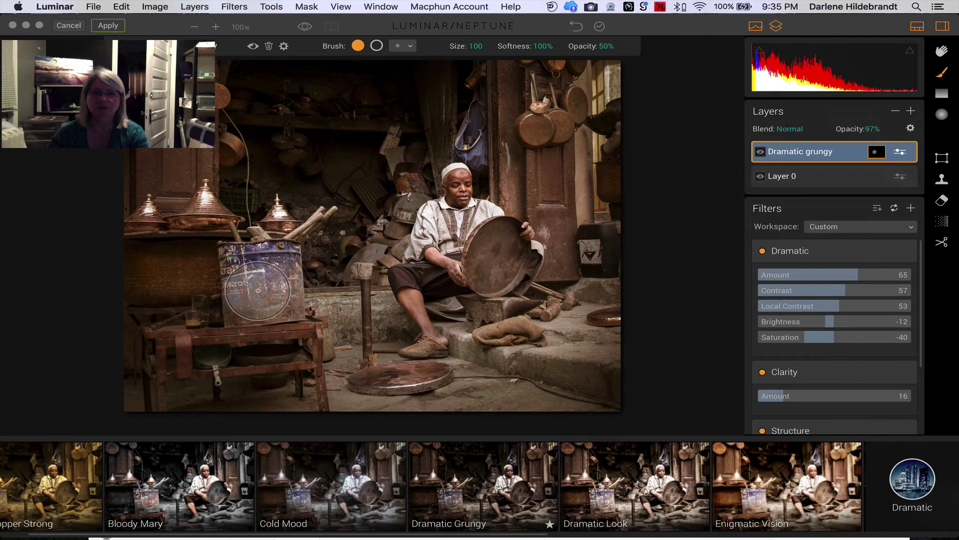
mouse_move(276, 269)
mouse_down()
mouse_move(280, 247)
mouse_move(290, 319)
mouse_move(188, 312)
mouse_move(208, 284)
mouse_move(185, 340)
mouse_move(224, 255)
mouse_up()
Step: Enlarge the mask brush to size 184 and paint the Dramatic grungy effect across the background and surrounding objects
key(])
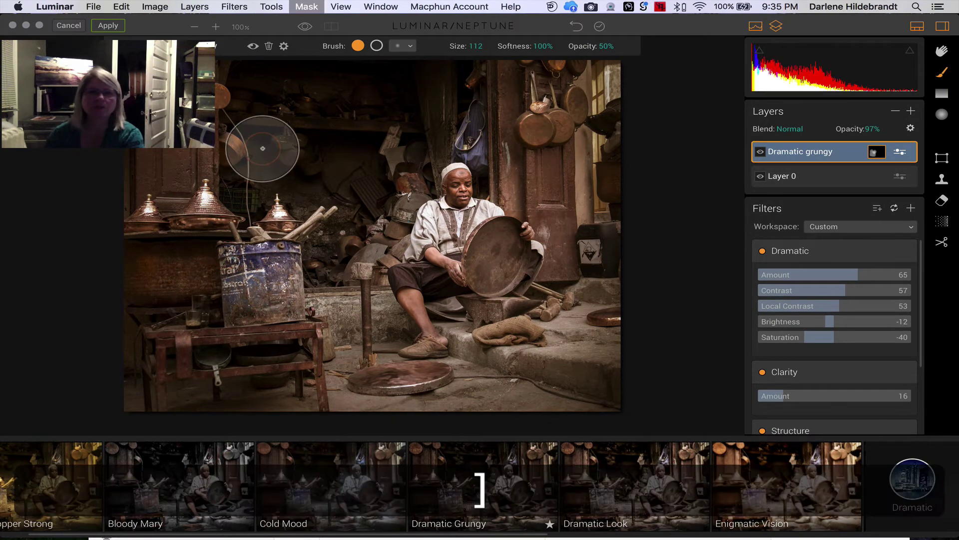
key(])
key(])
key(])
key(])
drag(229, 207, 227, 138)
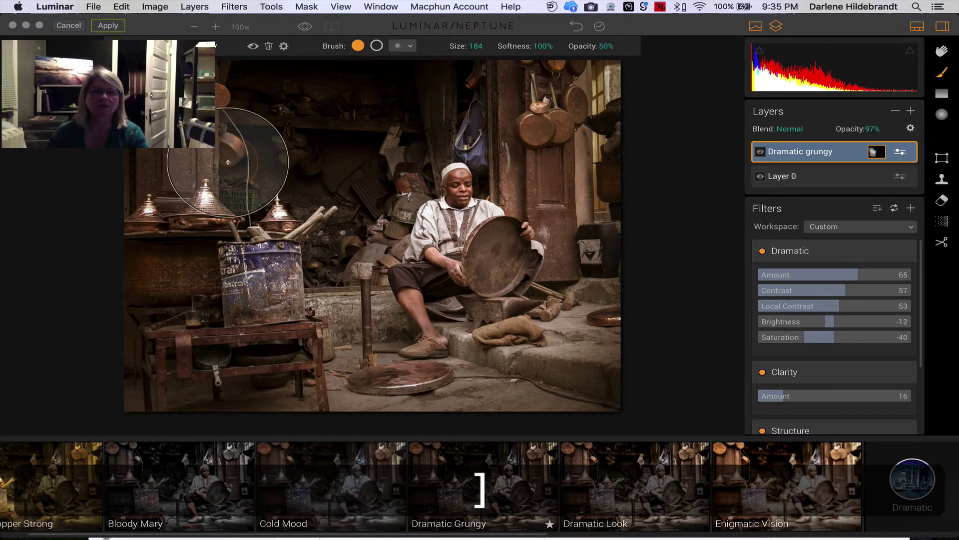
mouse_move(179, 245)
mouse_down()
mouse_move(212, 337)
mouse_move(271, 376)
mouse_move(206, 373)
mouse_move(194, 146)
mouse_move(252, 118)
mouse_move(279, 134)
mouse_move(283, 211)
mouse_move(348, 135)
mouse_move(307, 215)
mouse_move(299, 320)
mouse_move(316, 373)
mouse_move(385, 384)
mouse_move(552, 346)
mouse_move(535, 377)
mouse_move(612, 323)
mouse_move(615, 117)
mouse_move(611, 201)
mouse_move(532, 117)
mouse_move(441, 102)
mouse_move(251, 129)
mouse_move(262, 159)
mouse_move(224, 198)
mouse_move(397, 297)
mouse_up()
Step: Strengthen the Dramatic grungy mask across the scene using a brush at 85% opacity, resizing it from 100 to 136
key([)
key([)
key([)
key([)
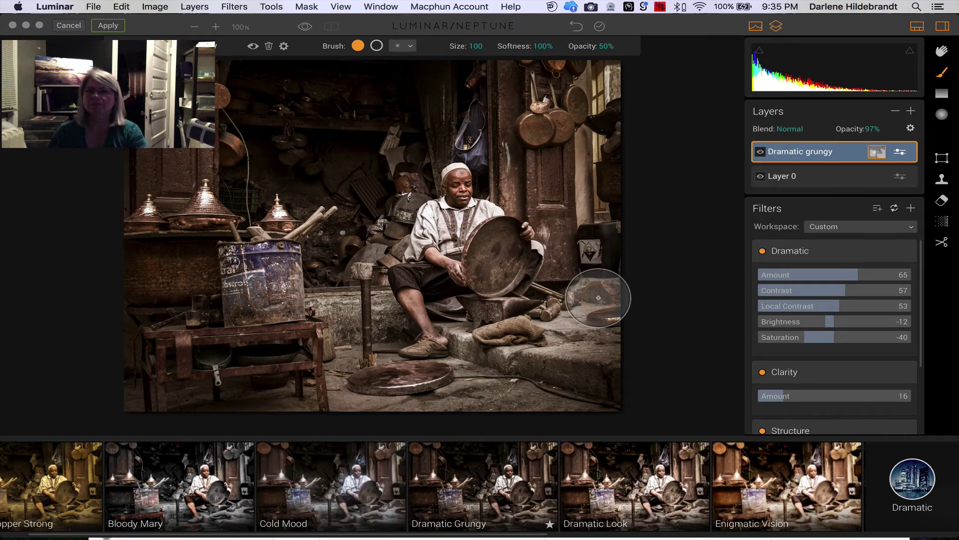
click(604, 46)
drag(611, 67, 640, 67)
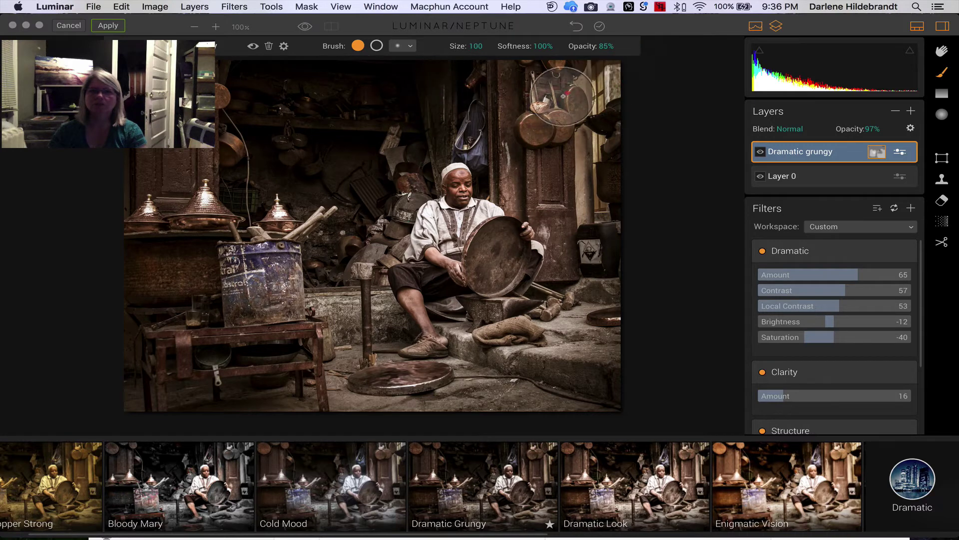
key(bracketright)
key(bracketright)
key(bracketright)
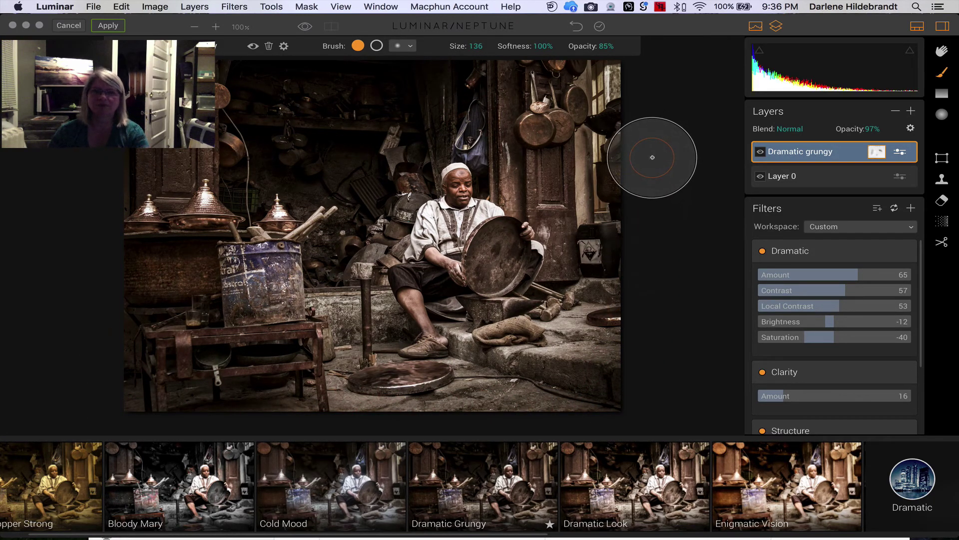
Step: Compare the photo with the masked Dramatic grungy layer hidden and shown, and with the original image
click(760, 153)
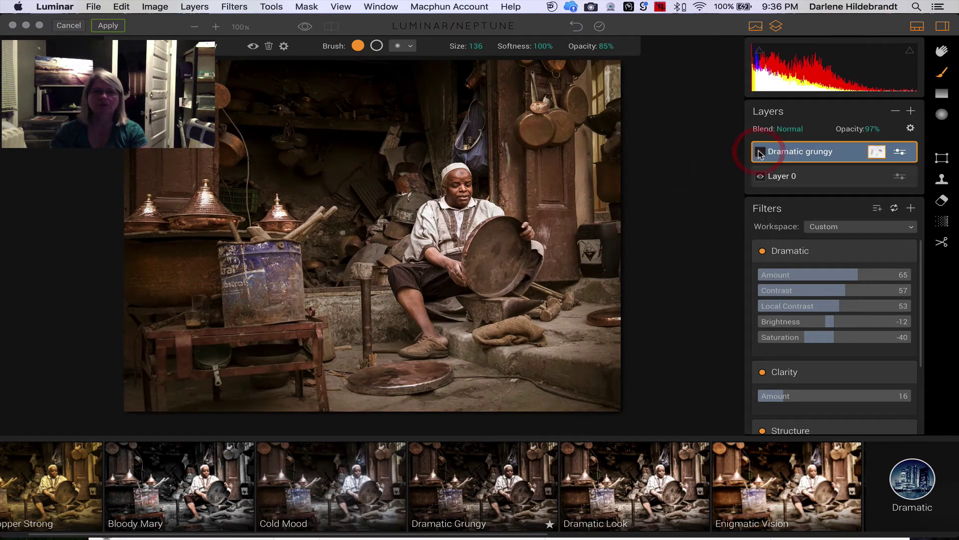
click(759, 152)
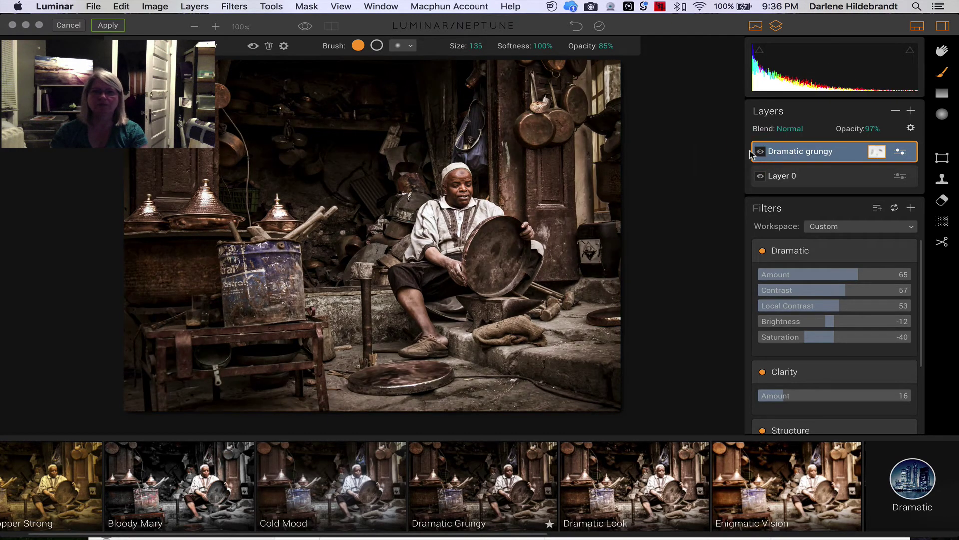
click(305, 27)
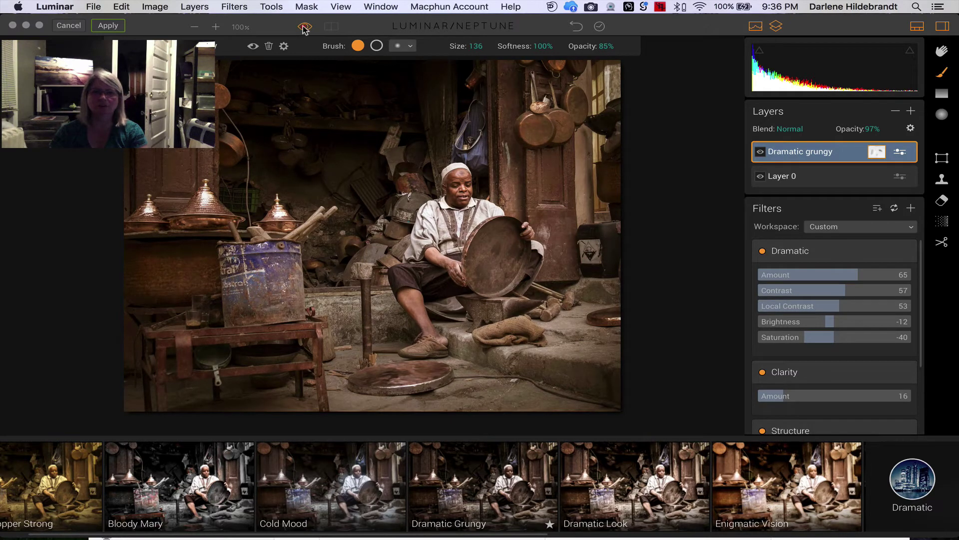
click(304, 27)
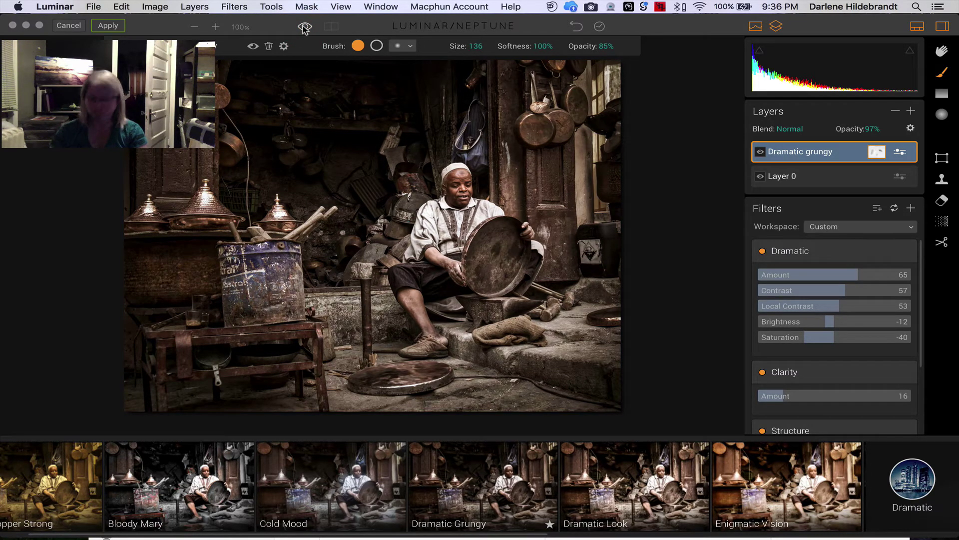
click(305, 27)
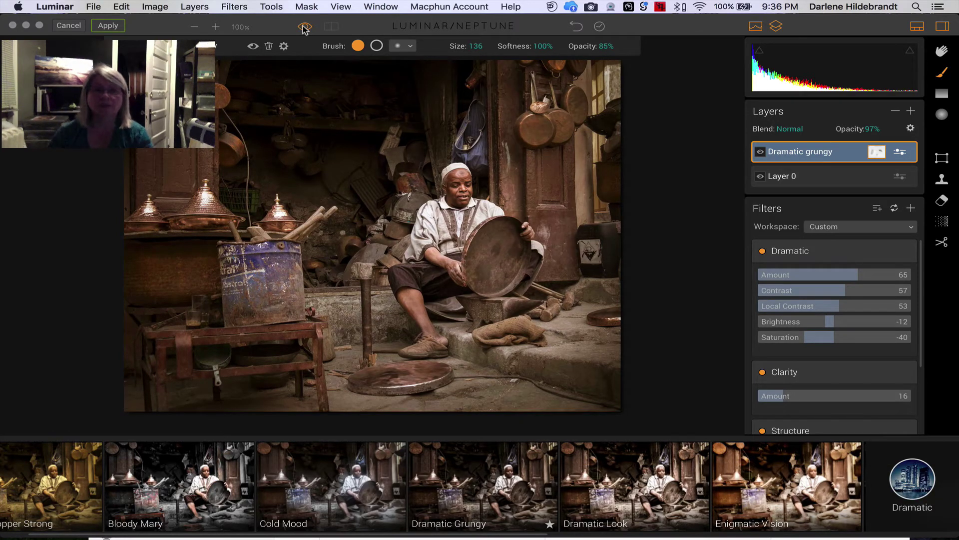
click(305, 27)
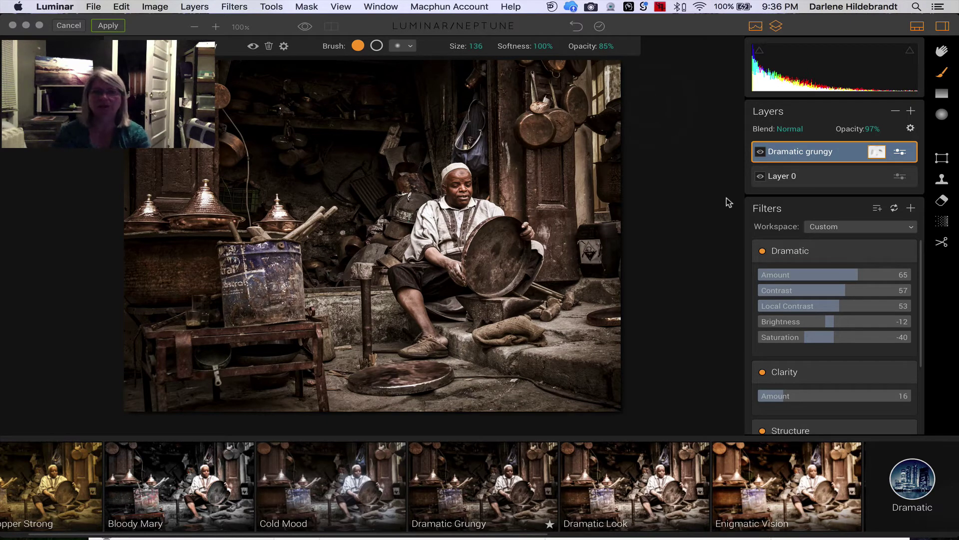
Step: Add a new adjustment layer with the Accent - AI Filter, Highlights / Shadows and Details Enhancer filters
click(911, 111)
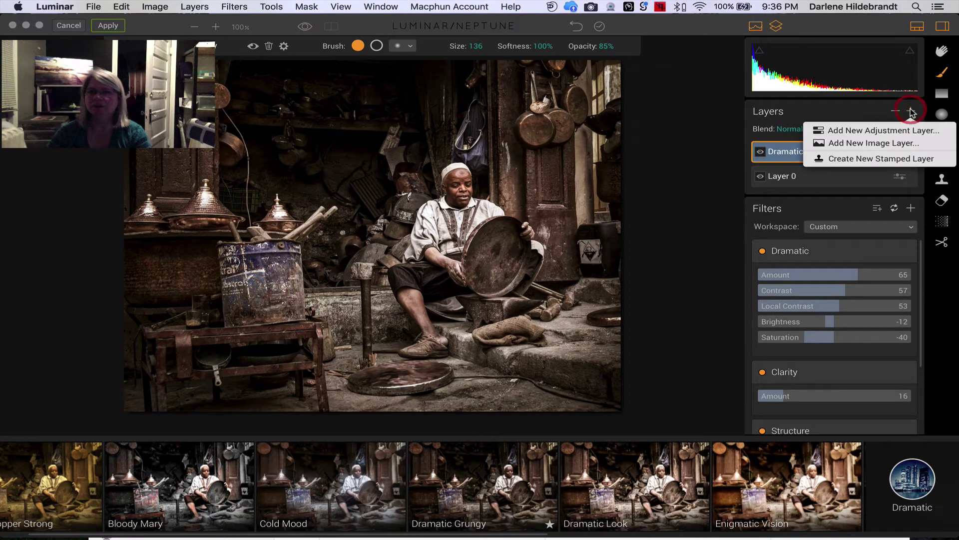
click(882, 131)
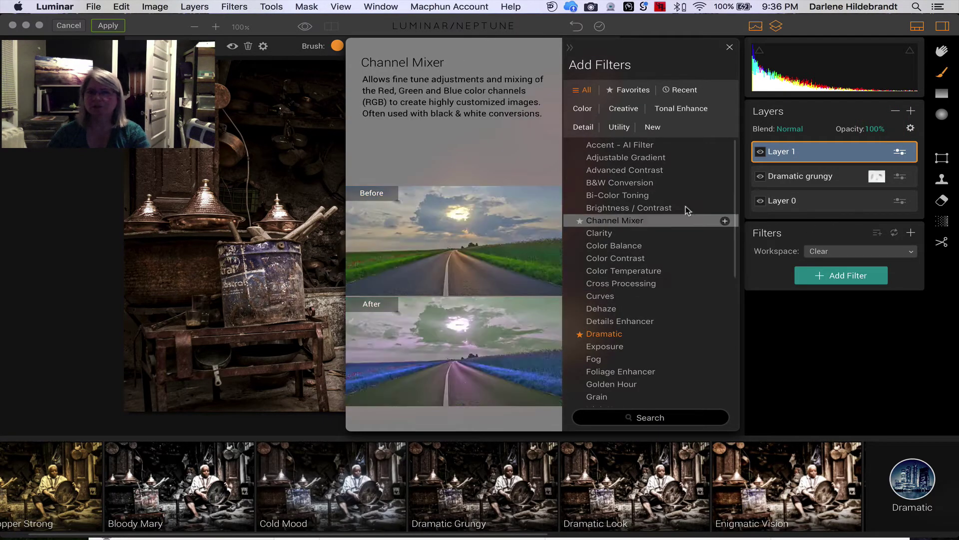
click(725, 146)
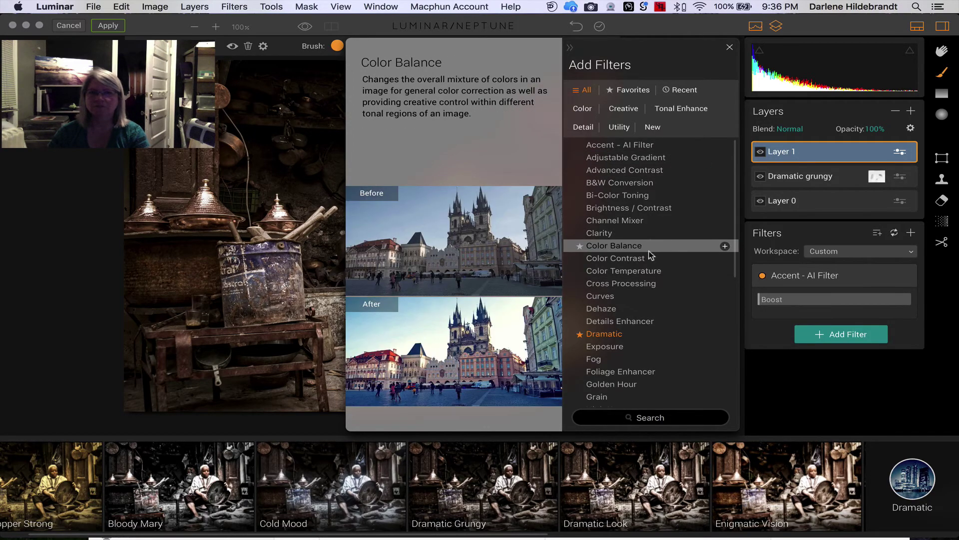
scroll(645, 265, down, 5)
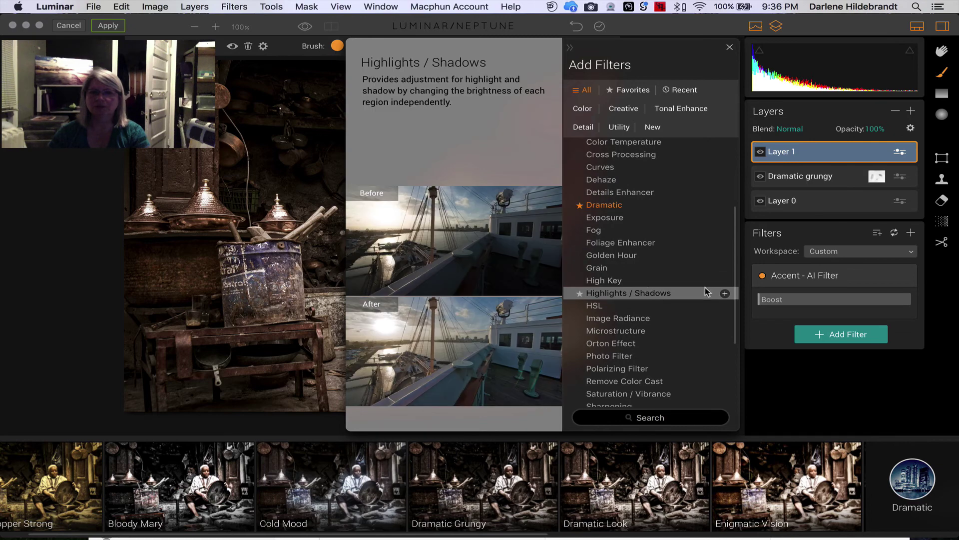
click(725, 294)
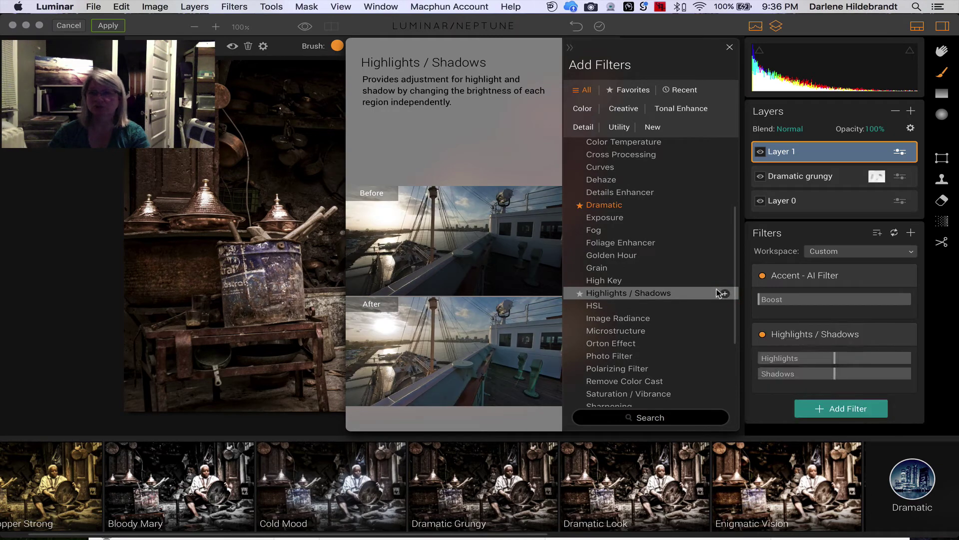
scroll(719, 273, up, 1)
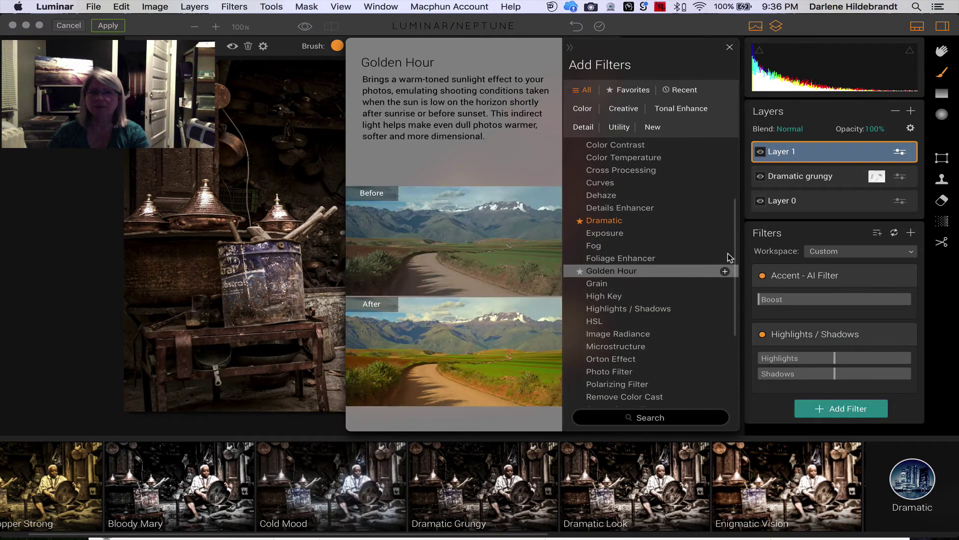
click(725, 208)
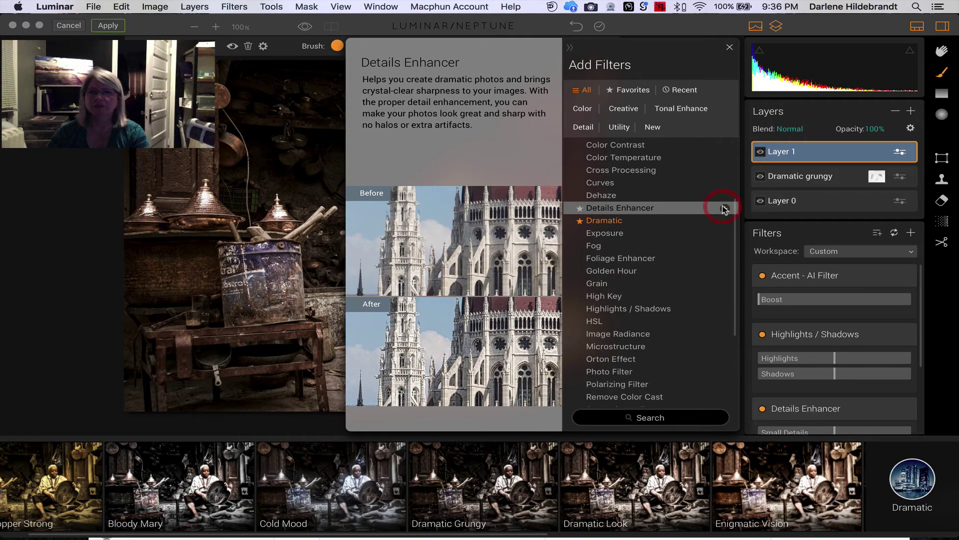
click(807, 228)
scroll(819, 330, up, 3)
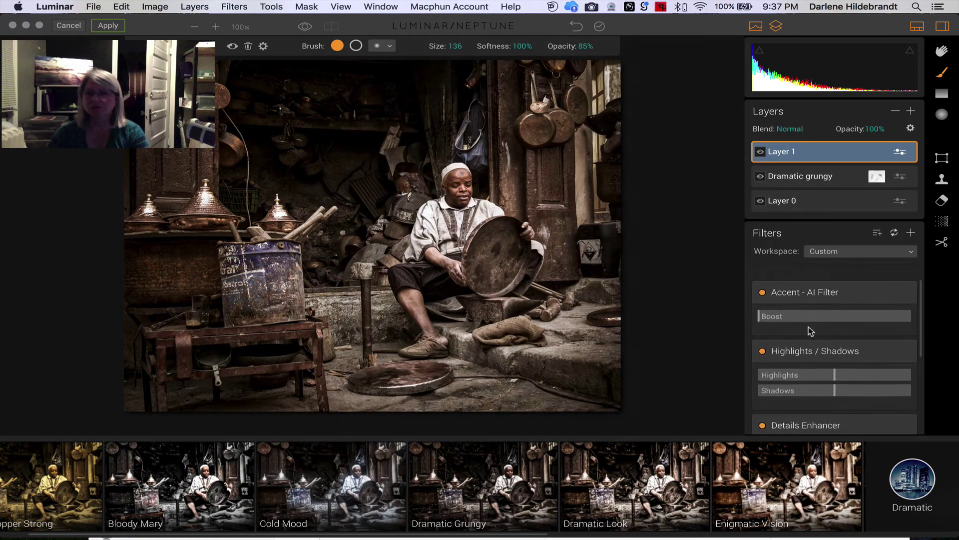
Step: On Layer 1, set the Accent - AI Filter Boost to 7 and lower Highlights to -71
scroll(810, 331, down, 1)
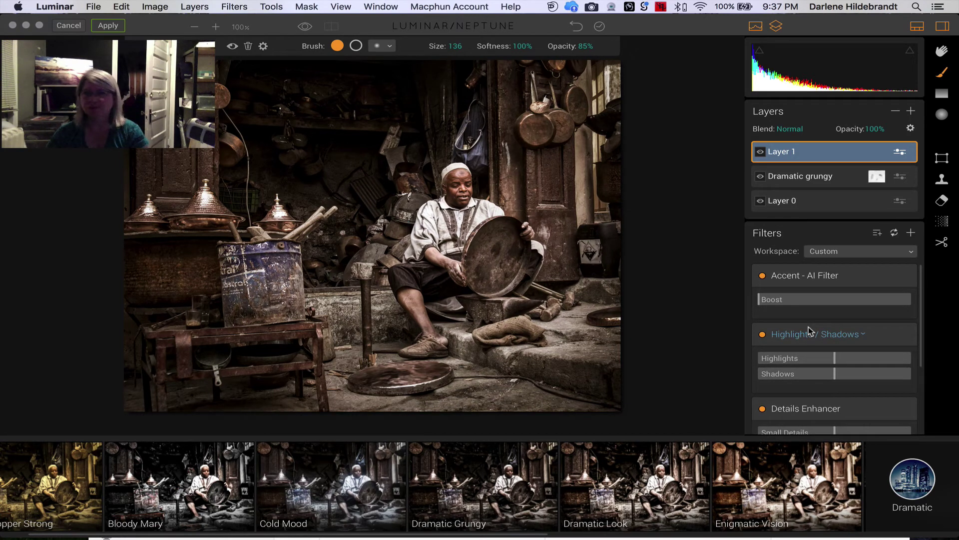
mouse_move(762, 302)
mouse_down()
mouse_move(862, 300)
mouse_move(782, 299)
mouse_move(859, 295)
mouse_move(771, 289)
mouse_move(849, 289)
mouse_move(739, 290)
mouse_move(771, 302)
mouse_up()
click(768, 301)
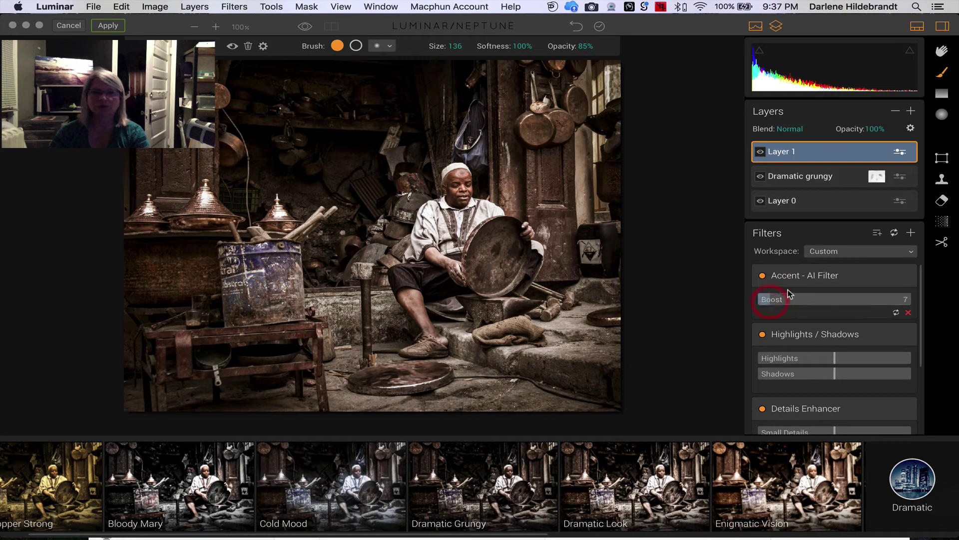
scroll(789, 294, down, 1)
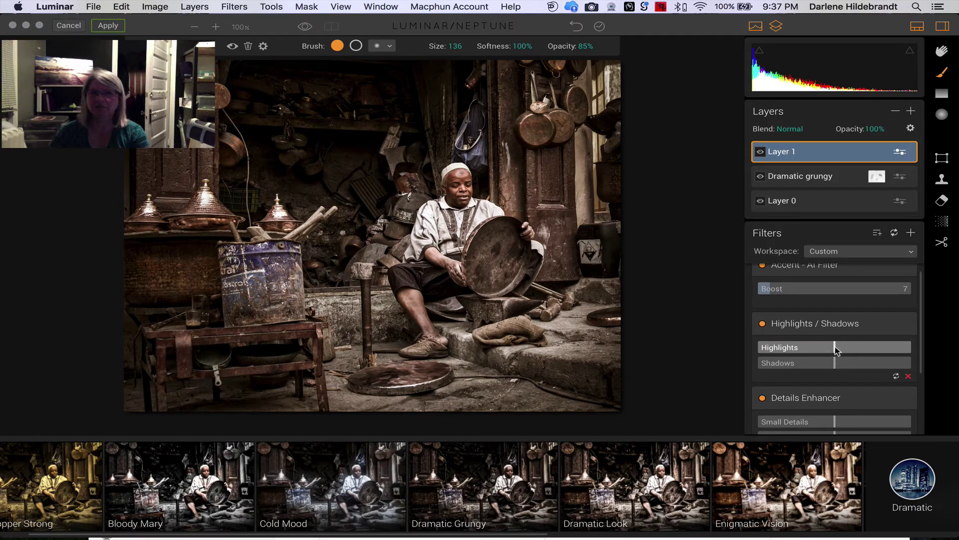
drag(835, 346, 781, 351)
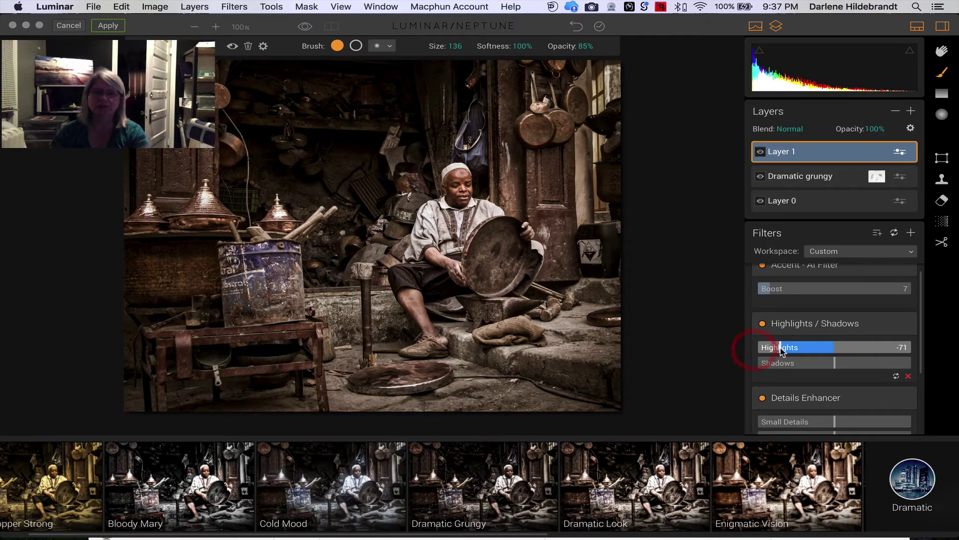
Step: In Layer 1's Details Enhancer, set Medium Details to 40, Large Details to -19 and Highlights Protection to 11
scroll(782, 351, down, 1)
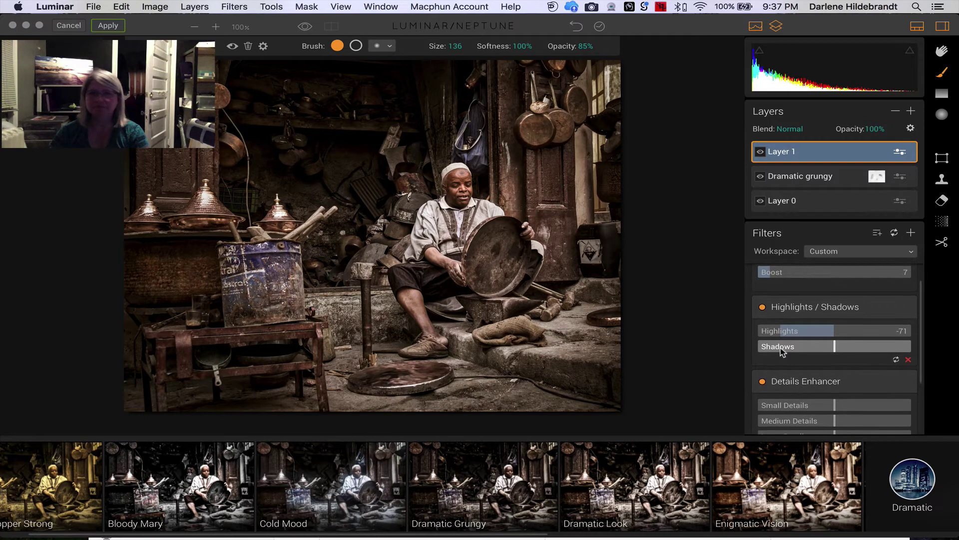
scroll(782, 352, down, 5)
scroll(782, 351, down, 1)
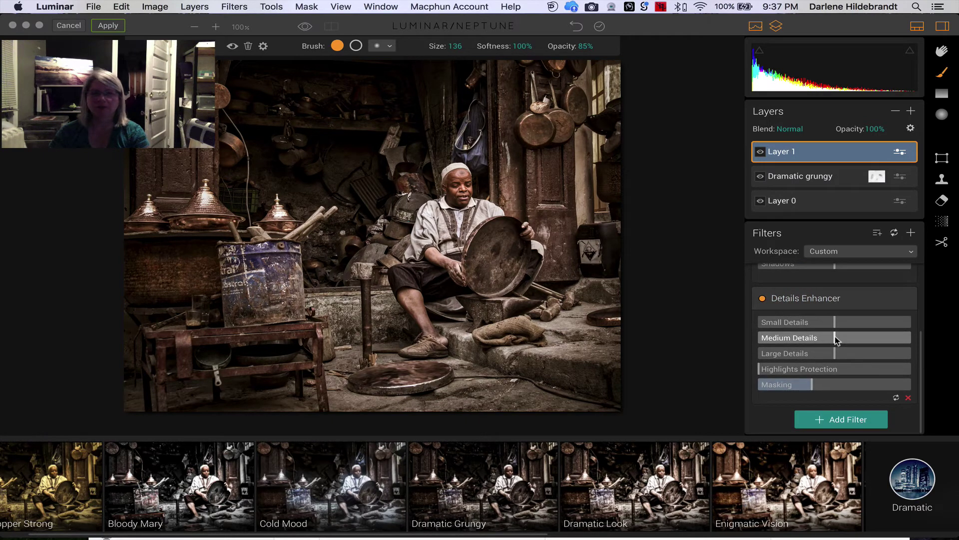
drag(835, 339, 866, 339)
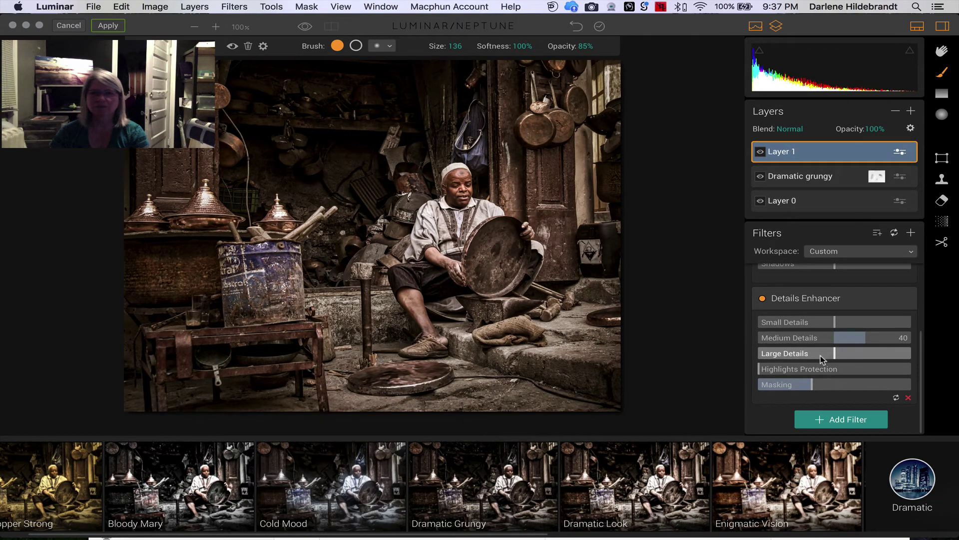
drag(834, 353, 820, 356)
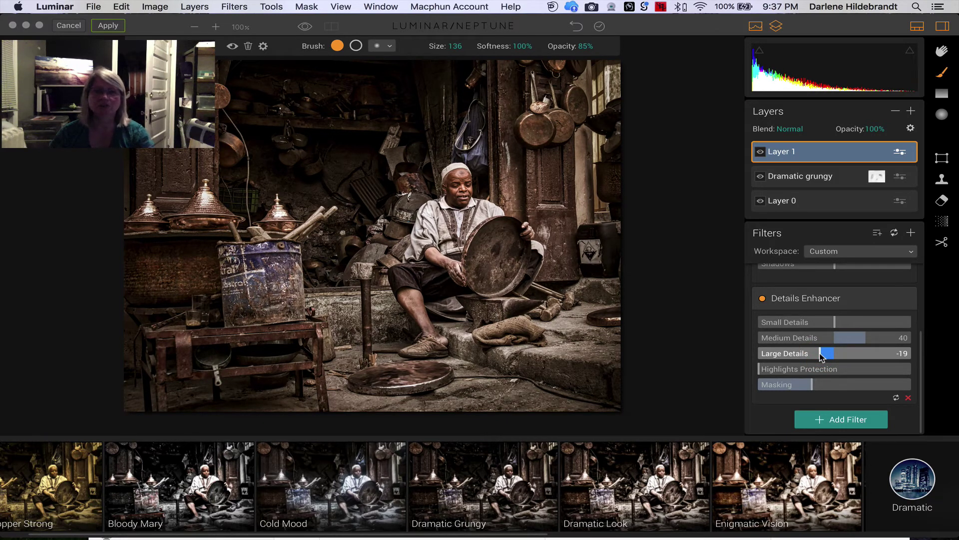
click(776, 368)
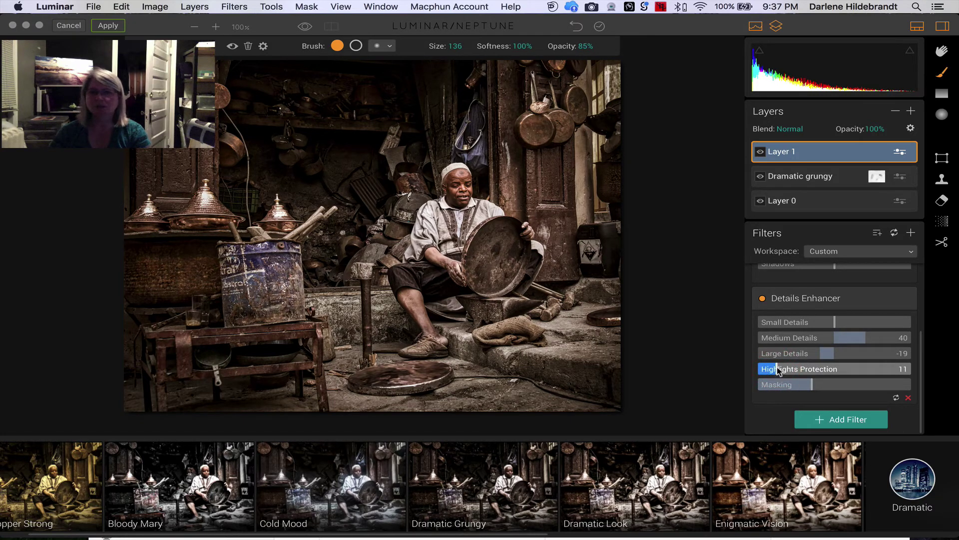
Step: Compare the photo with Layer 1's Details Enhancer filter switched off and on
click(762, 299)
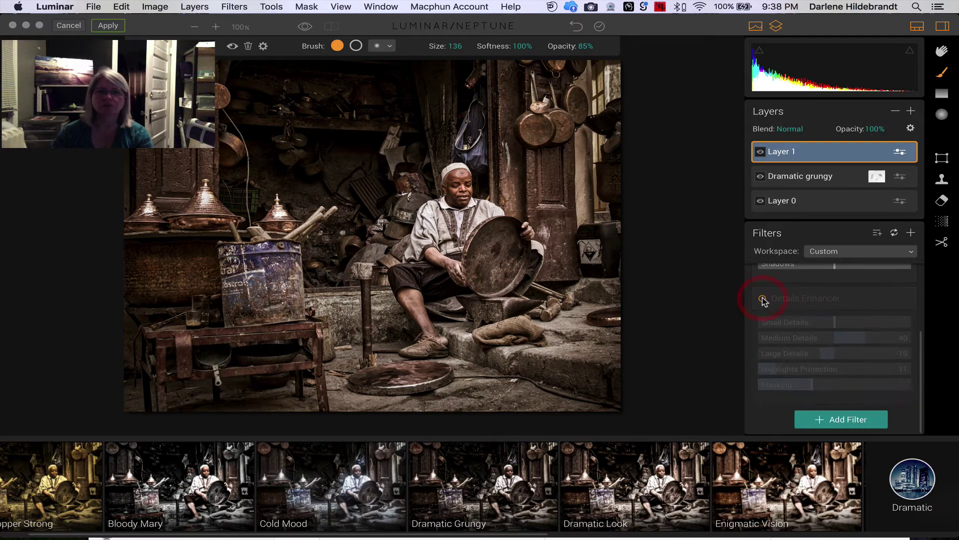
click(763, 298)
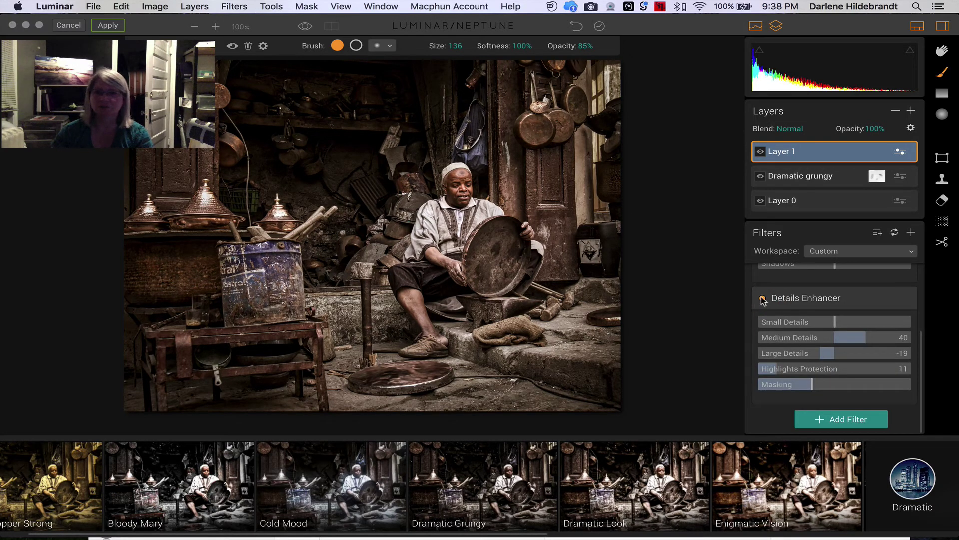
click(762, 299)
click(763, 299)
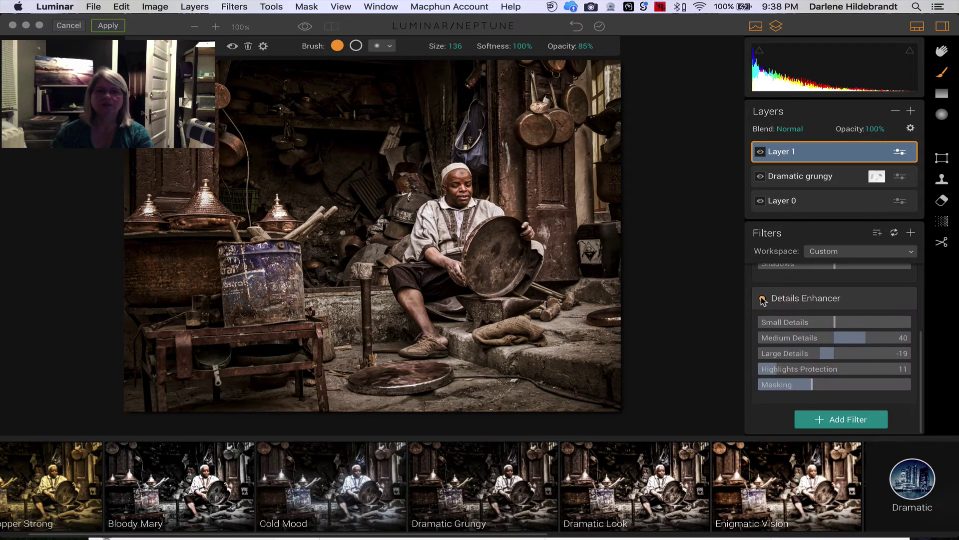
click(763, 299)
click(763, 298)
Step: Compare the photo with Layer 1's Accent - AI Filter switched off and on
scroll(759, 299, up, 5)
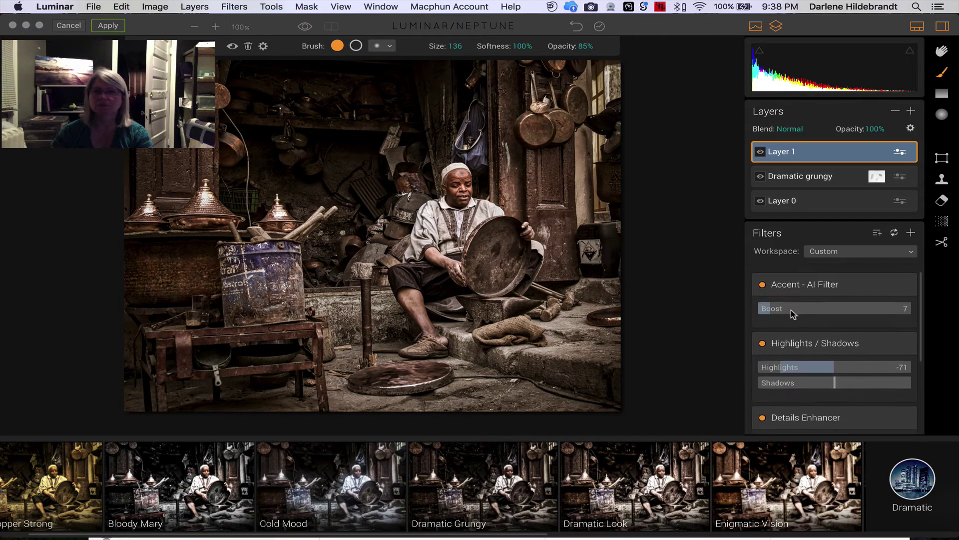
click(762, 276)
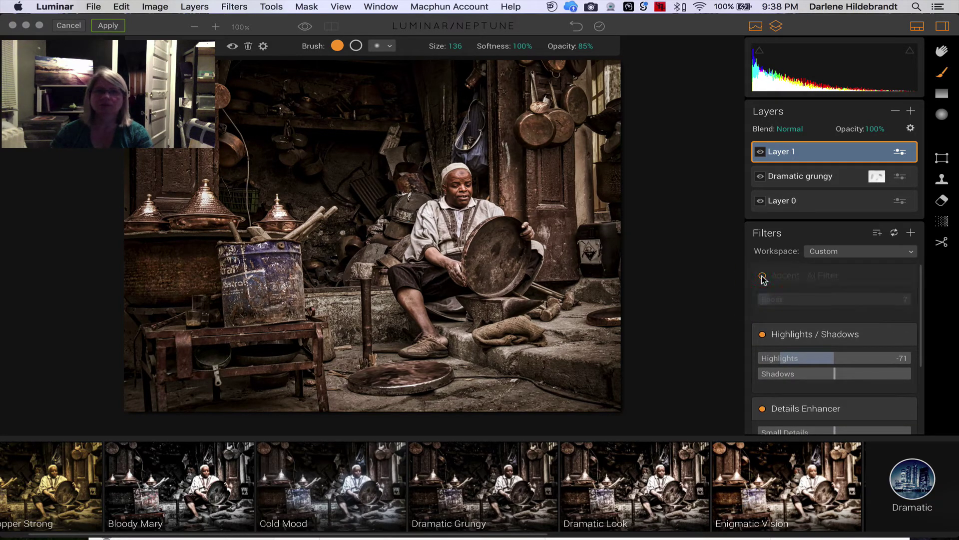
click(762, 276)
click(763, 277)
click(762, 276)
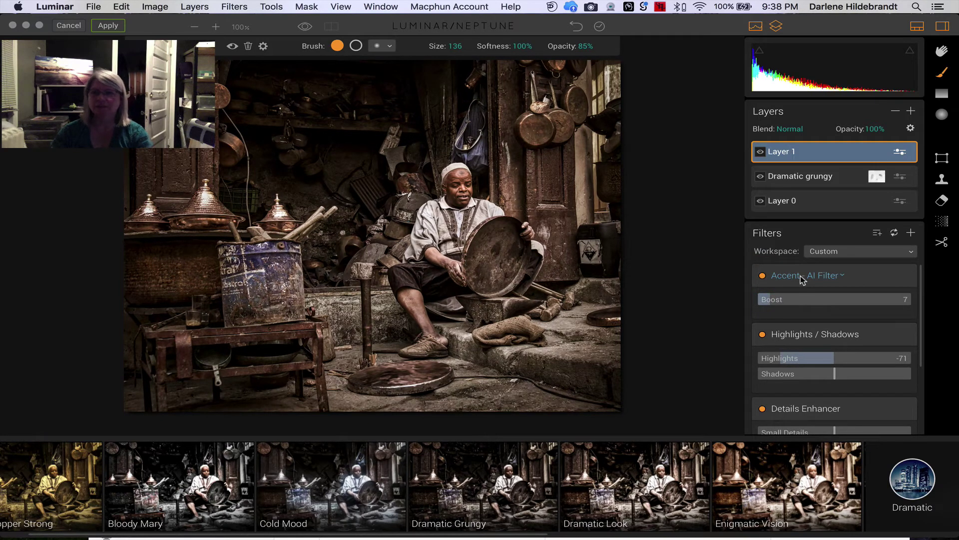
Step: Delete the Accent - AI Filter from Layer 1 and apply the finished edits to the photo
click(827, 277)
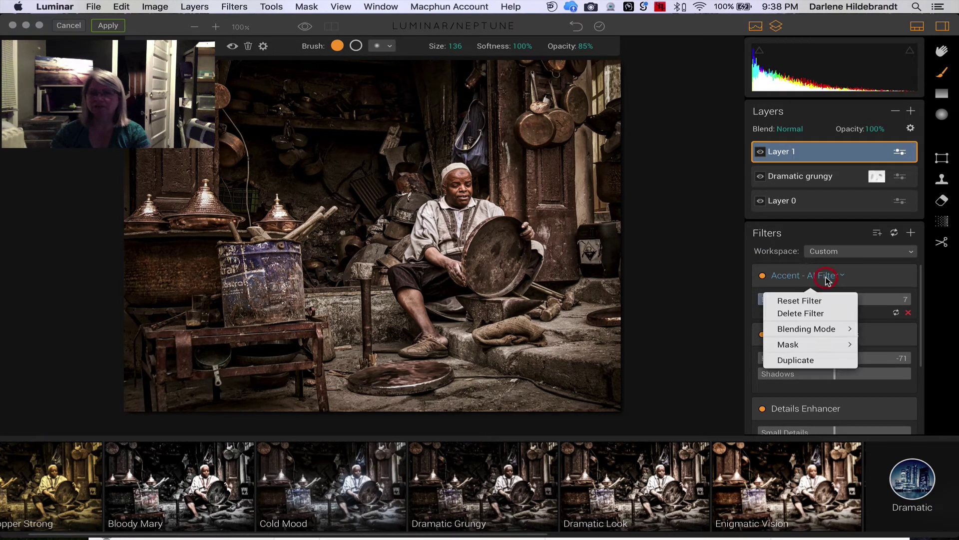
click(812, 313)
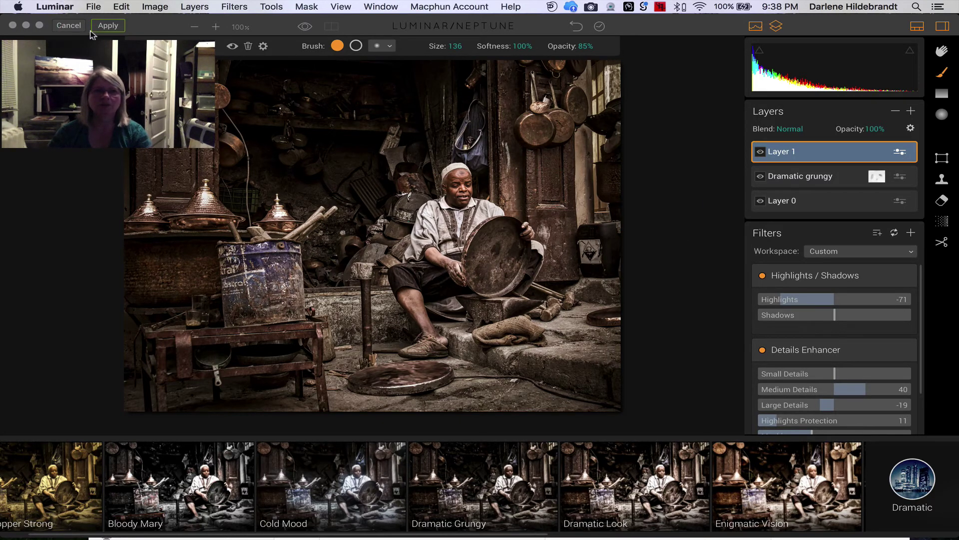
click(107, 26)
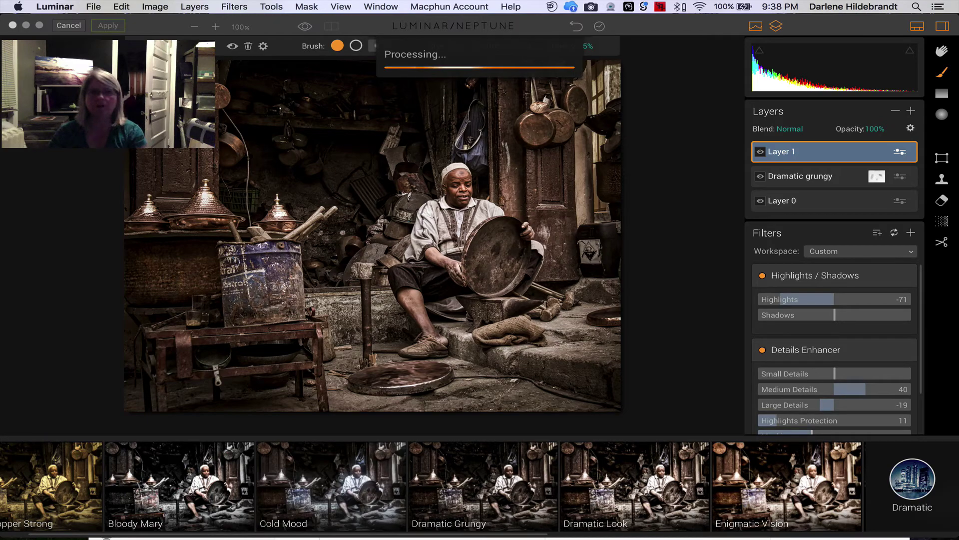
Step: Switch to Lightroom and compare the original Morocco-2017-0553.raf with Morocco-2017-0553-Edit.tif in full view
key(super+Tab)
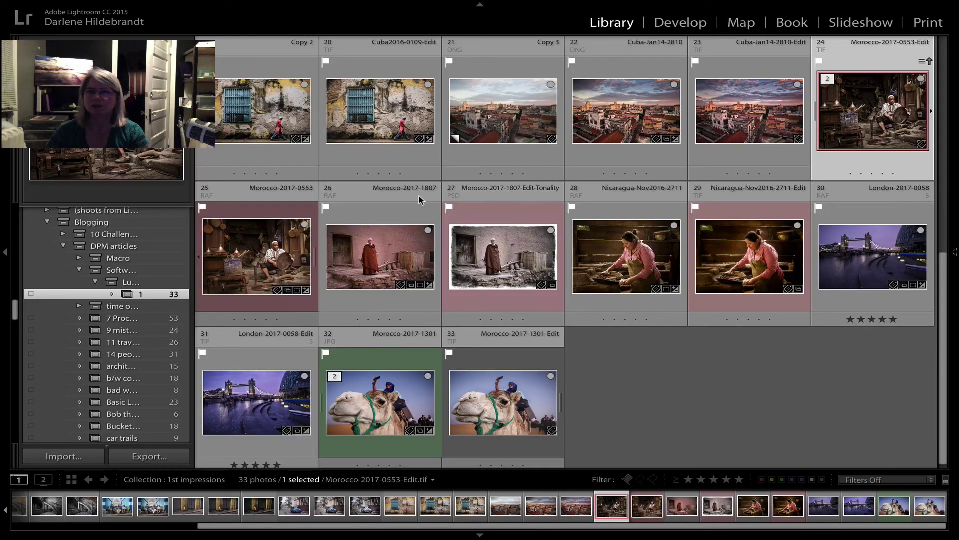
click(216, 251)
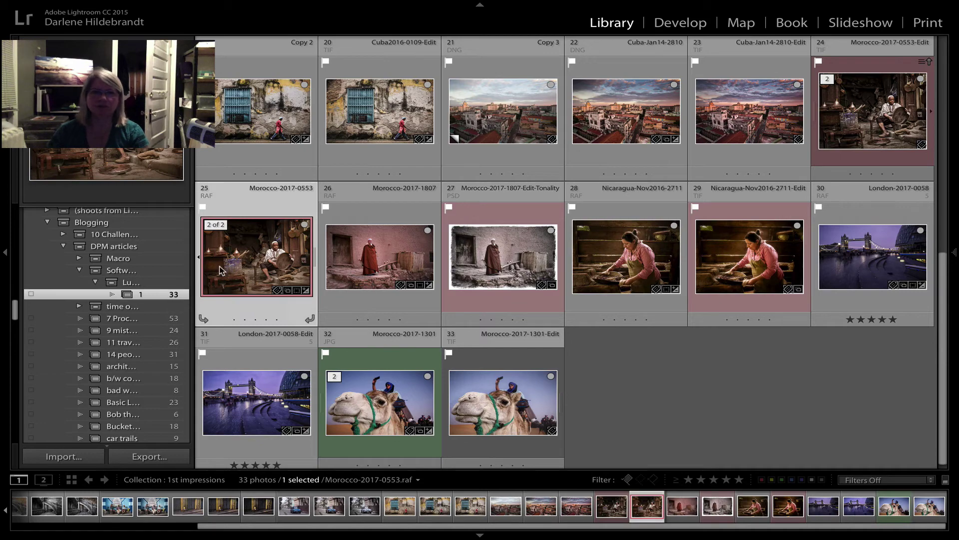
key(Return)
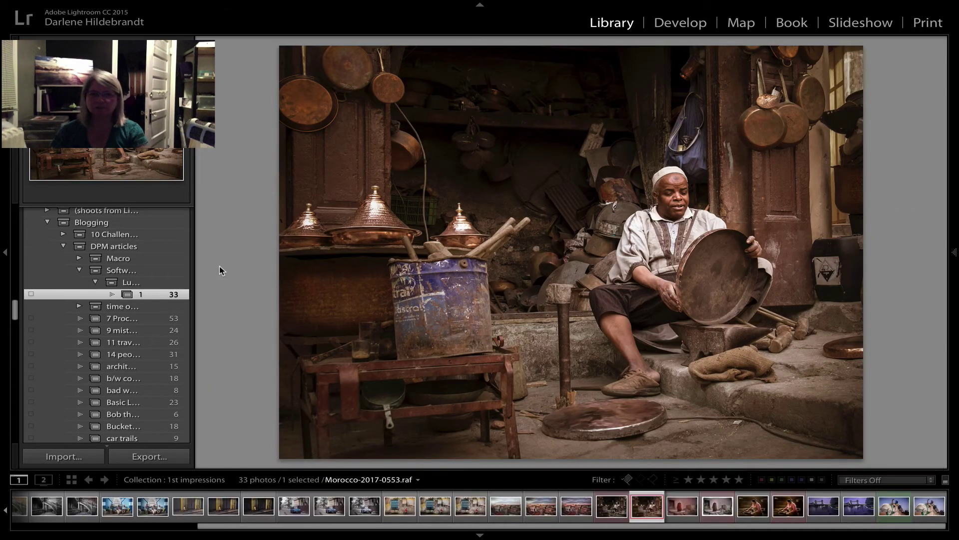
key(Left)
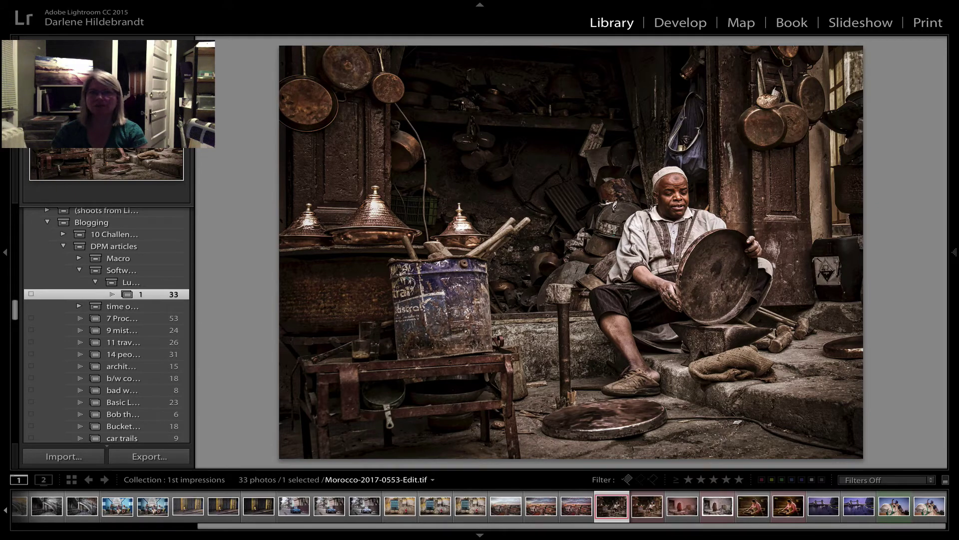
Step: Return to the photo grid and open Nicaragua-Nov2016-2711.RAF in the Develop module
key(g)
key(Right)
key(Right)
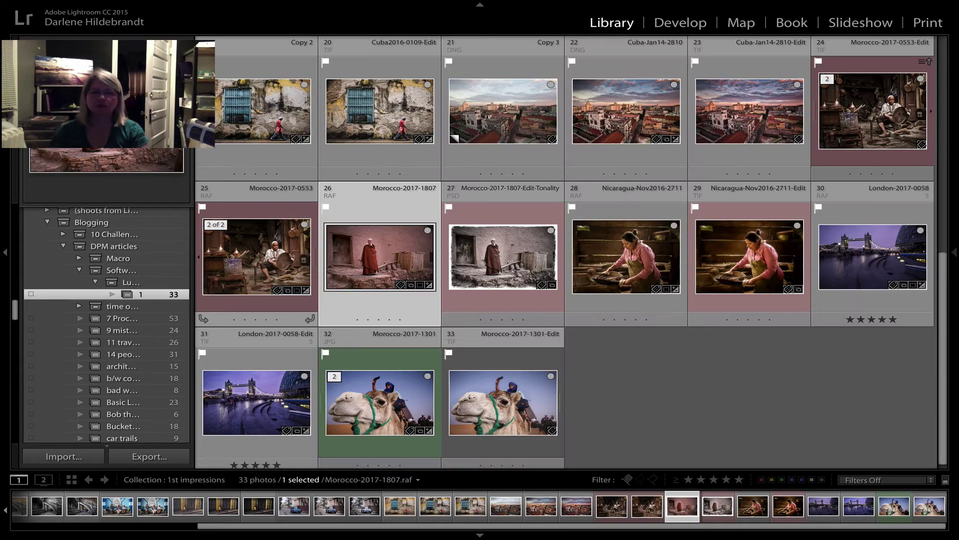
key(Right)
key(Right)
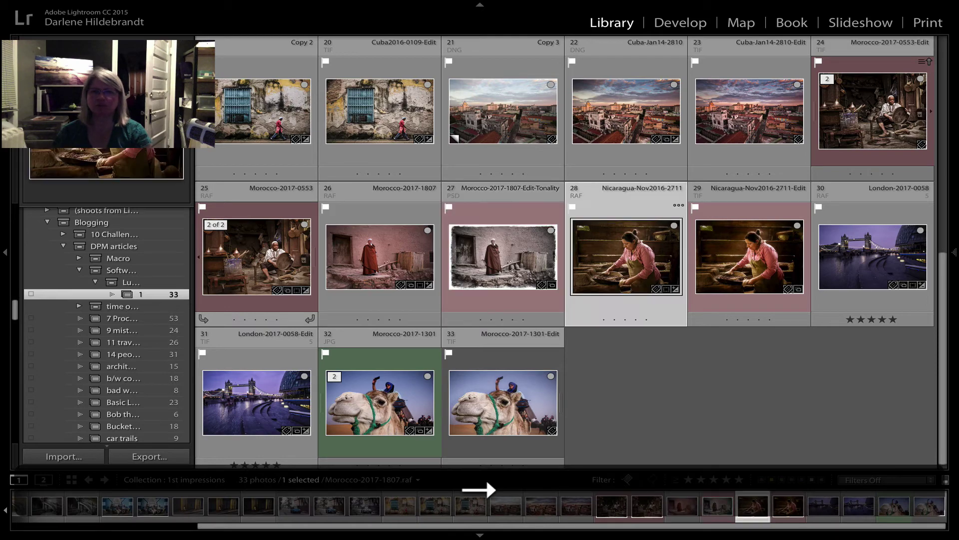
key(d)
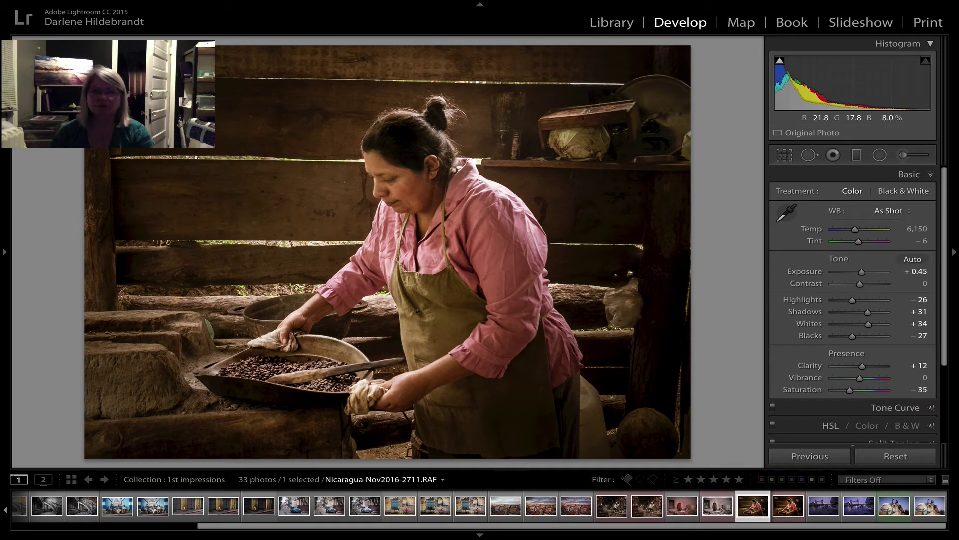
Step: Compare the Nicaragua photo before and after its Develop adjustments, and view Nicaragua-Nov2016-2711-Edit.tif
key(backslash)
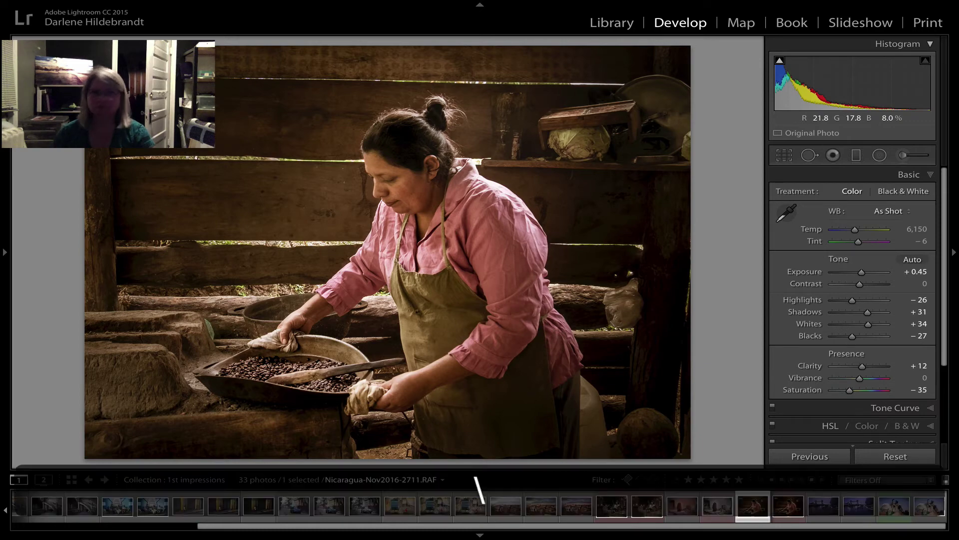
key(backslash)
key(backslash)
key(backslash)
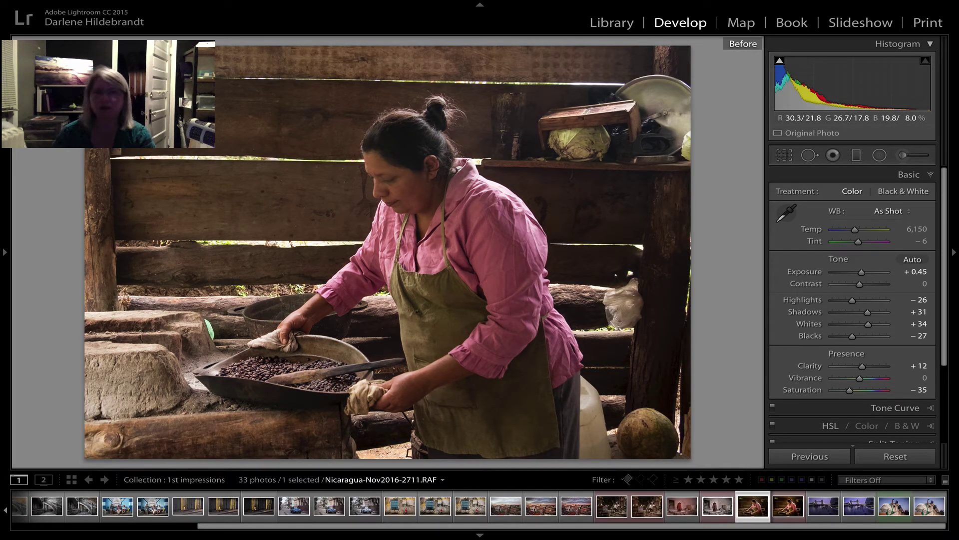
key(backslash)
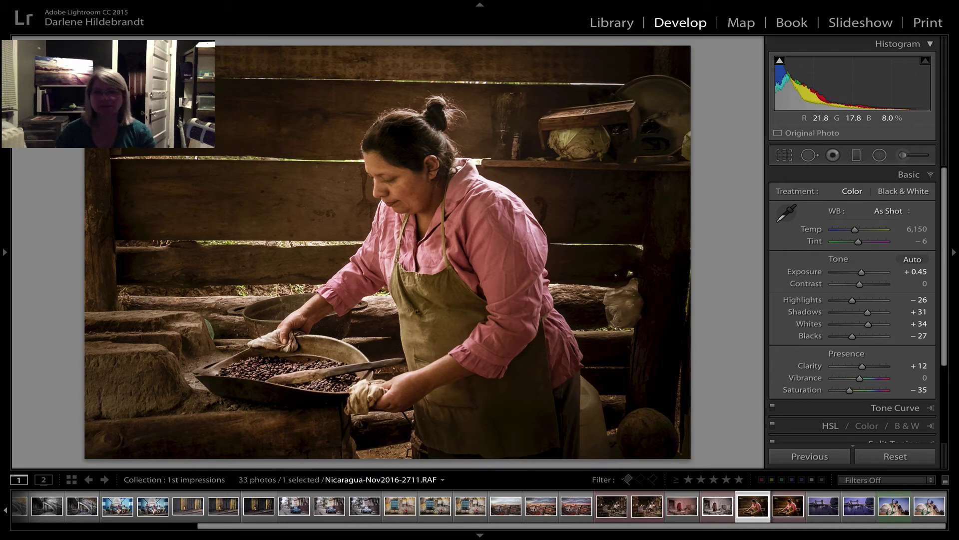
key(Right)
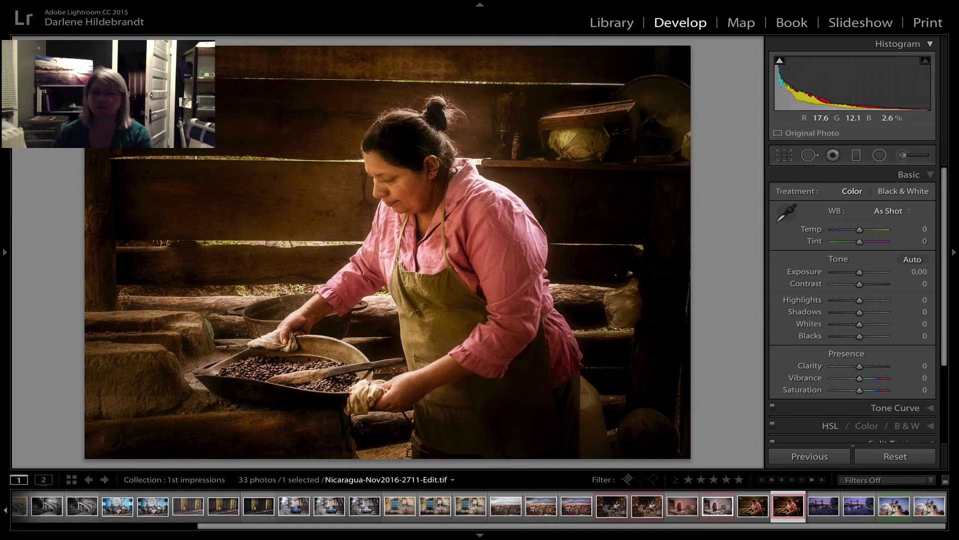
Step: Compare London-2017-0058.raf before and after its Develop adjustments, and against London-2017-0058-Edit.tif
key(Right)
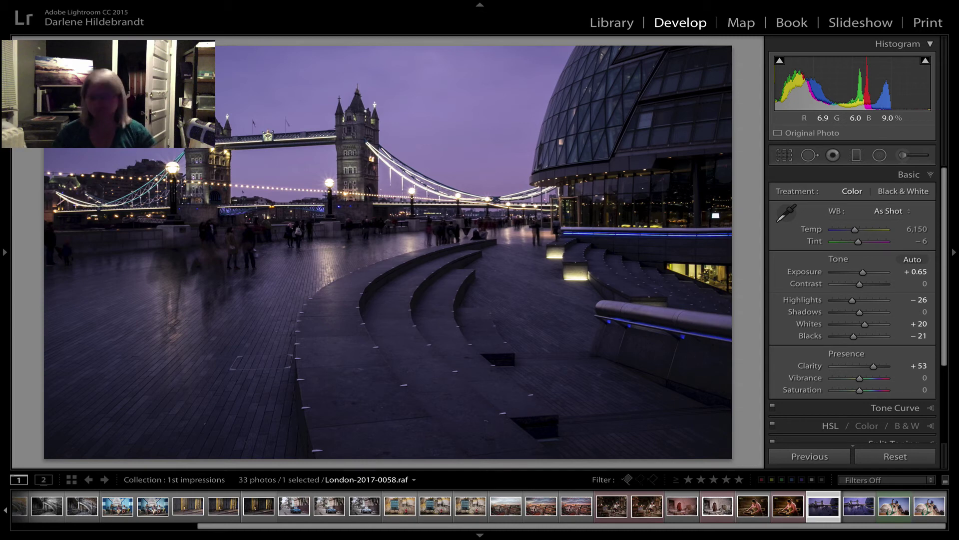
key(backslash)
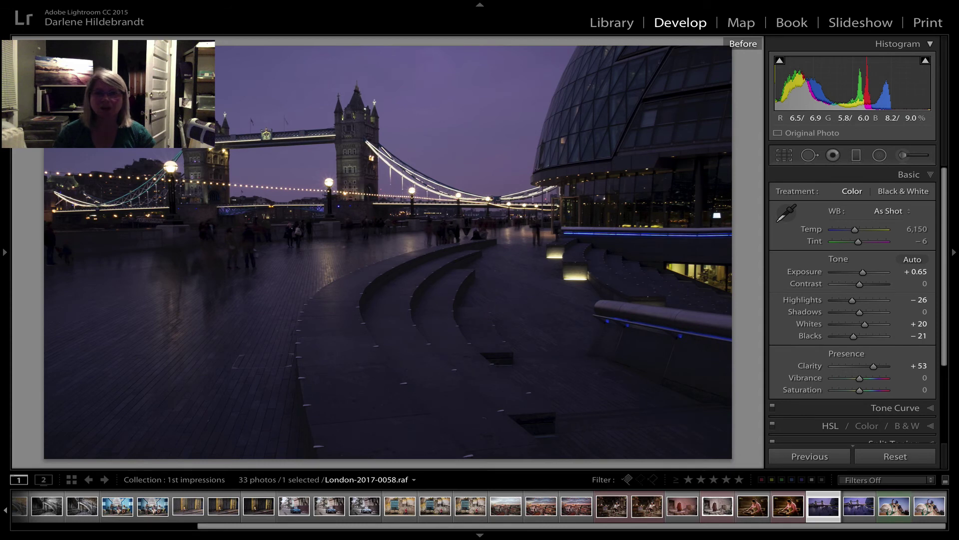
key(backslash)
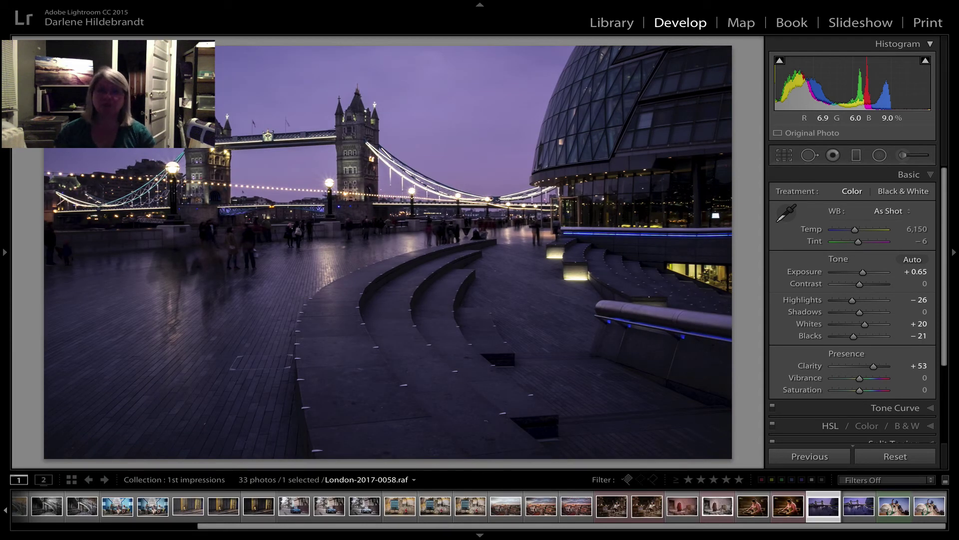
key(Right)
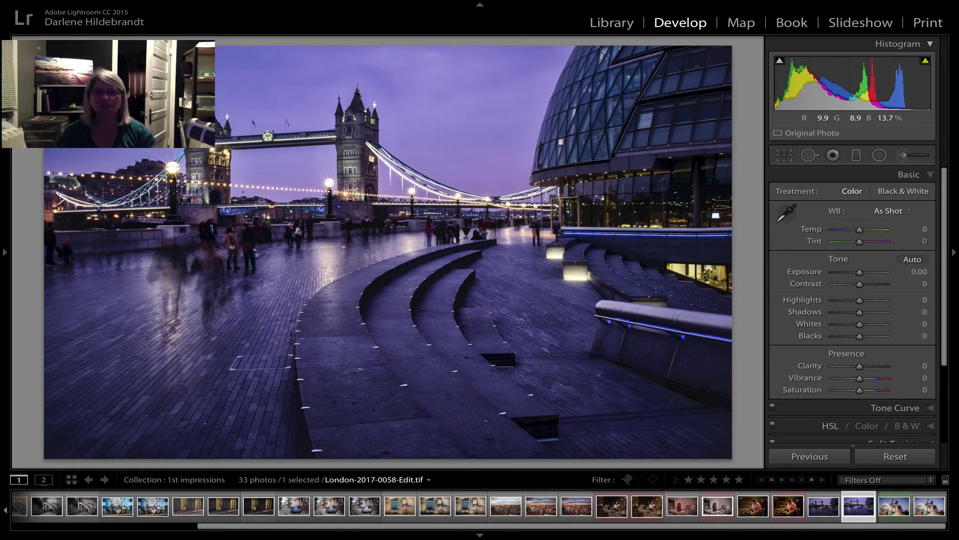
key(Left)
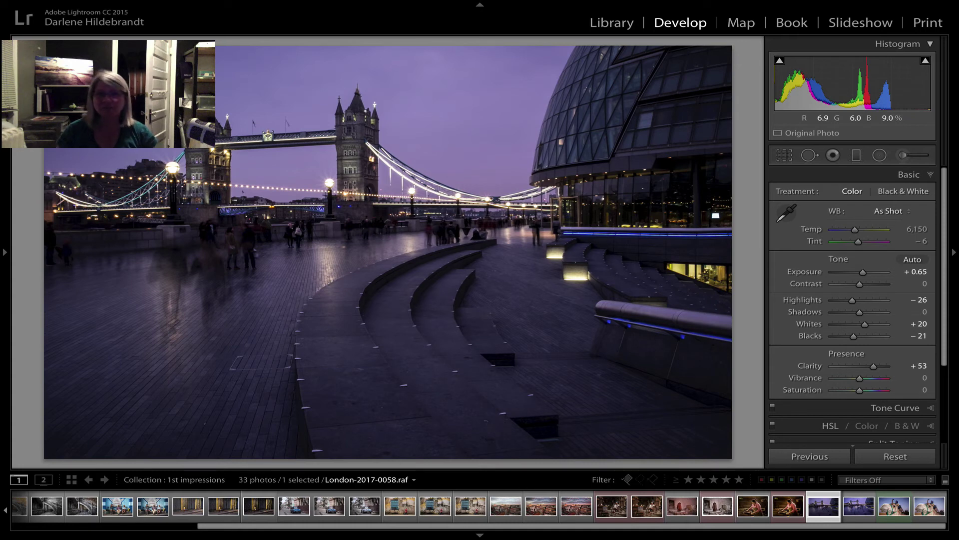
key(Right)
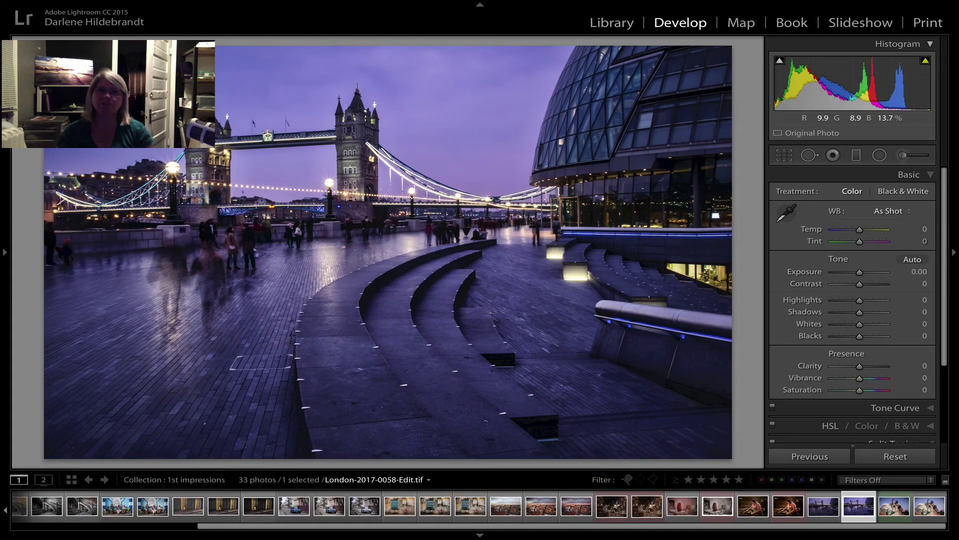
Step: Compare Morocco-2017-1301.JPG with Morocco-2017-1301-Edit.tif in full view and zoomed in on the camel's face
key(Right)
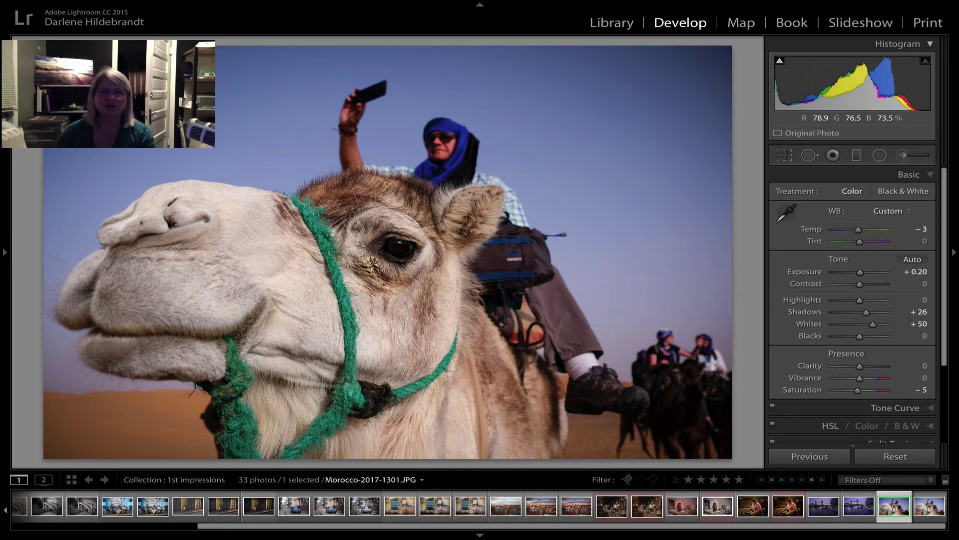
key(Right)
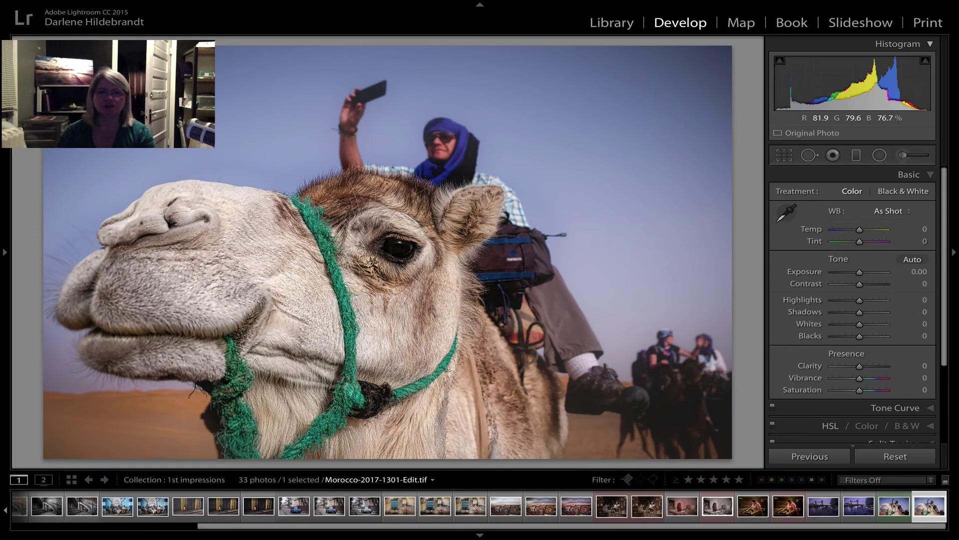
key(Left)
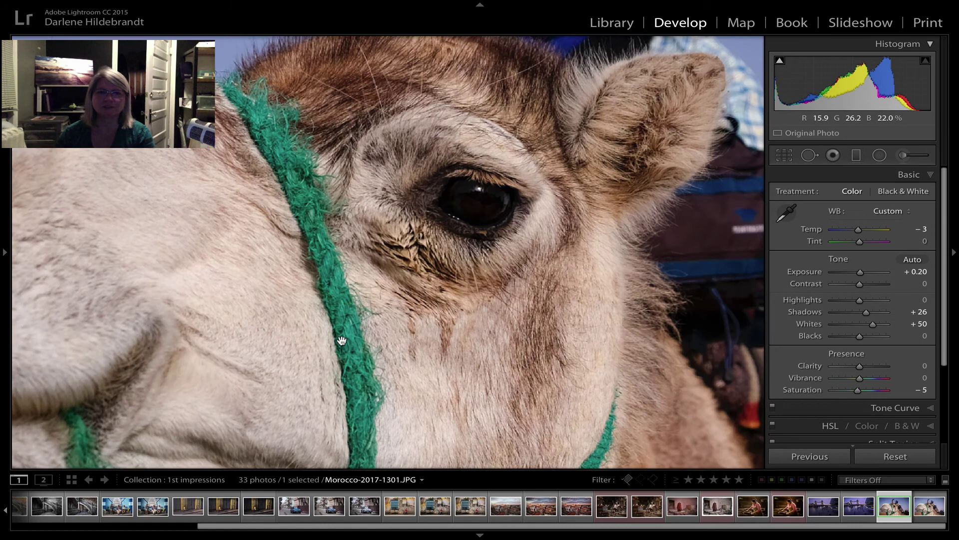
drag(342, 279, 368, 253)
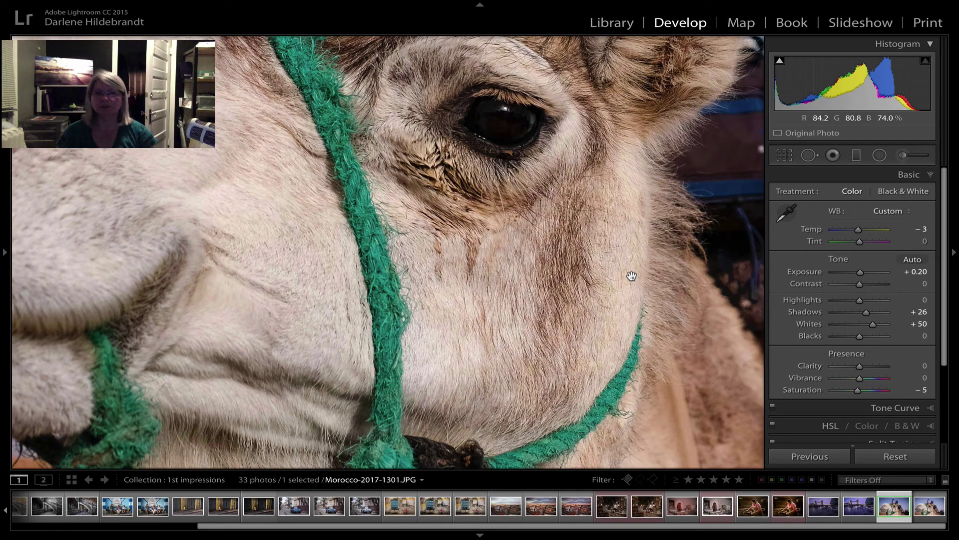
drag(631, 276, 583, 268)
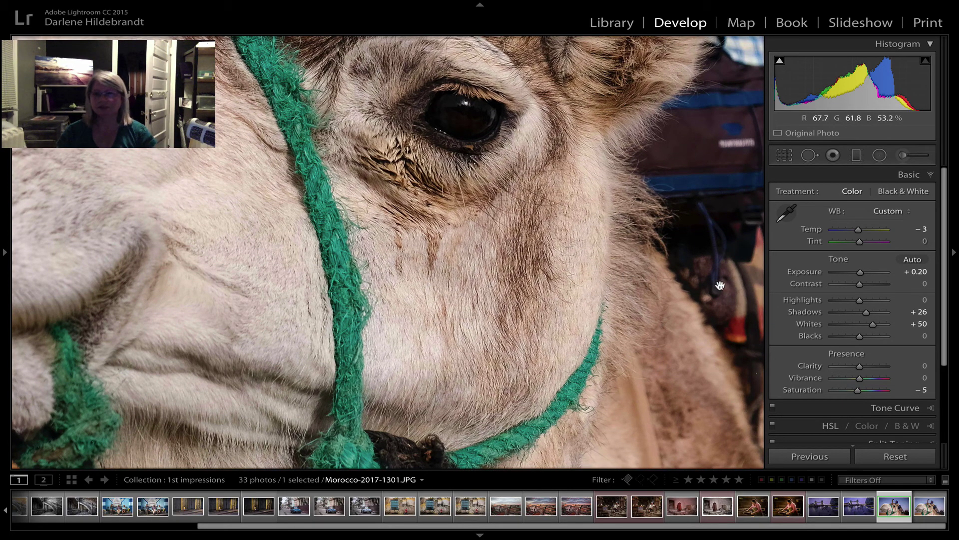
key(Right)
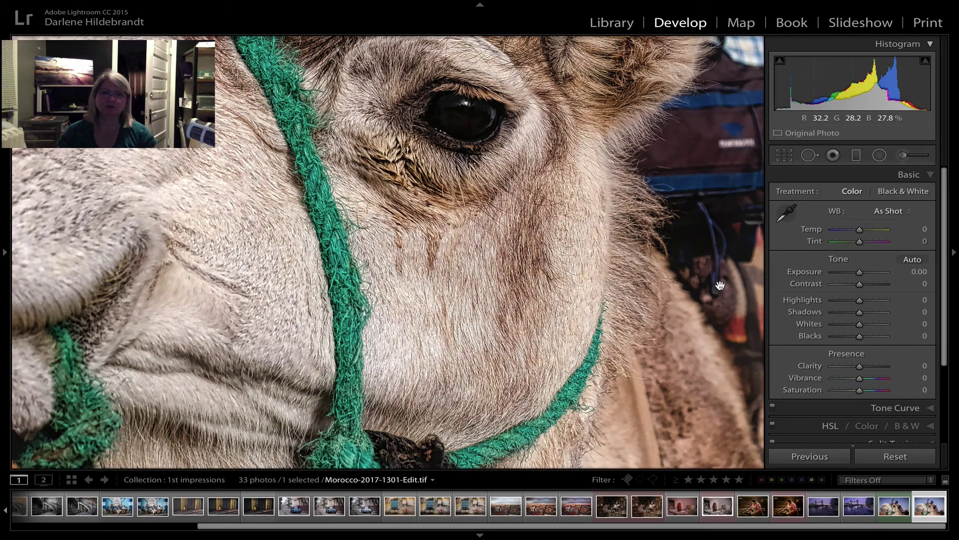
key(Left)
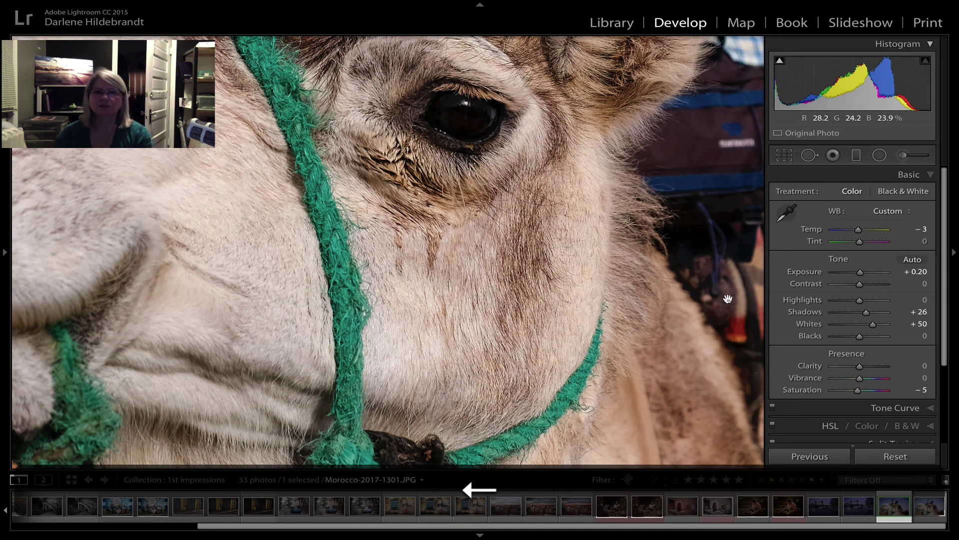
Step: Try Clarity at +76 on Morocco-2017-1301.JPG, compare it with the edited TIFF, and bring Clarity back down
click(880, 366)
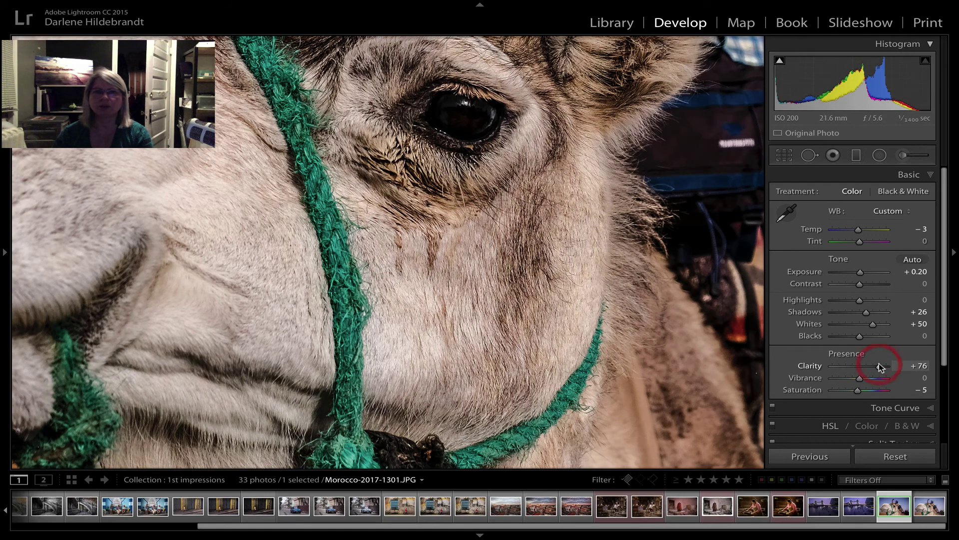
key(Right)
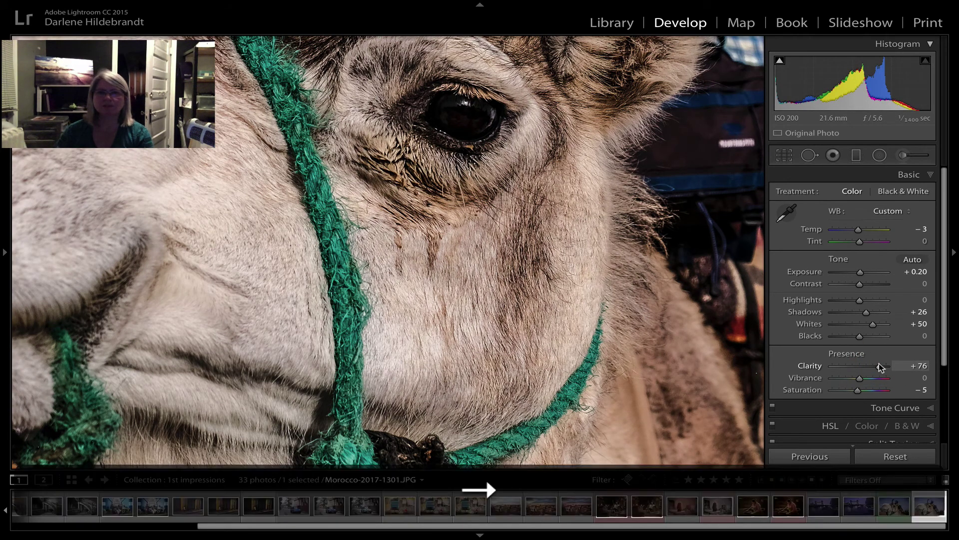
key(Left)
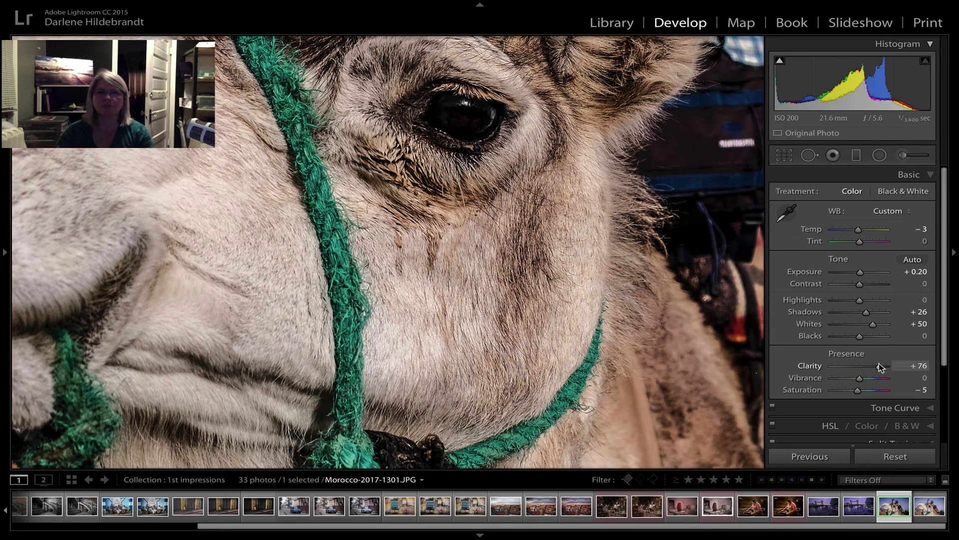
drag(879, 364, 862, 368)
Step: Examine the fur detail around the camel's eye and ear in Morocco-2017-1301-Edit.tif, and return to the full view
key(Right)
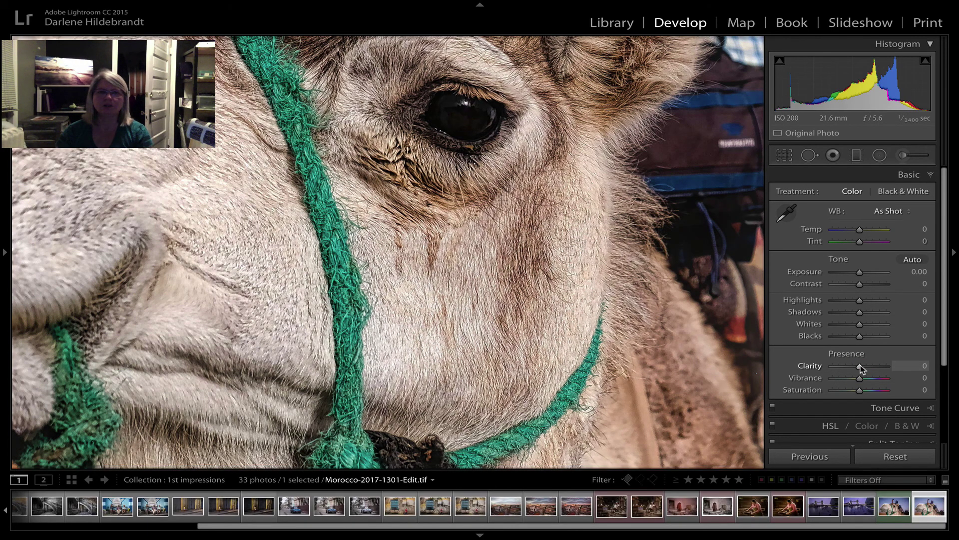
drag(500, 196, 578, 326)
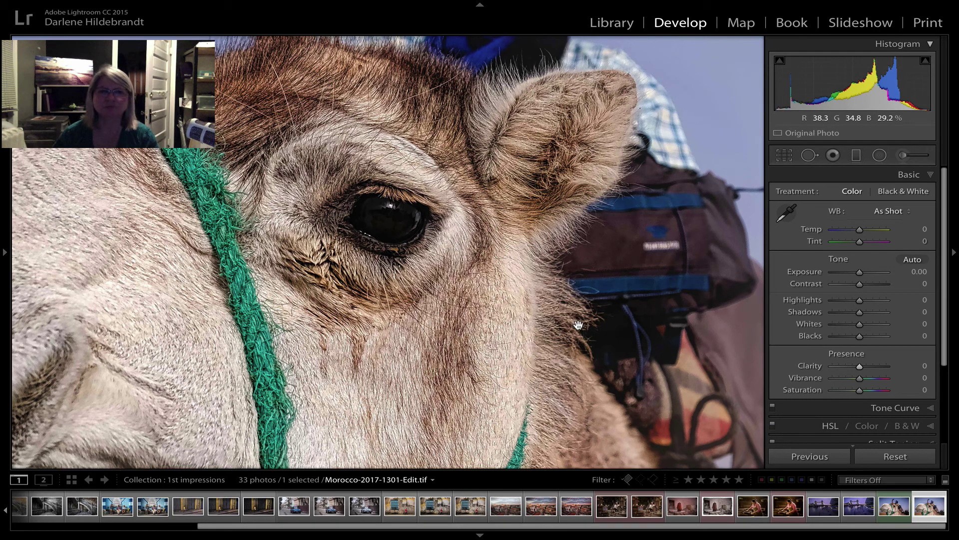
click(492, 315)
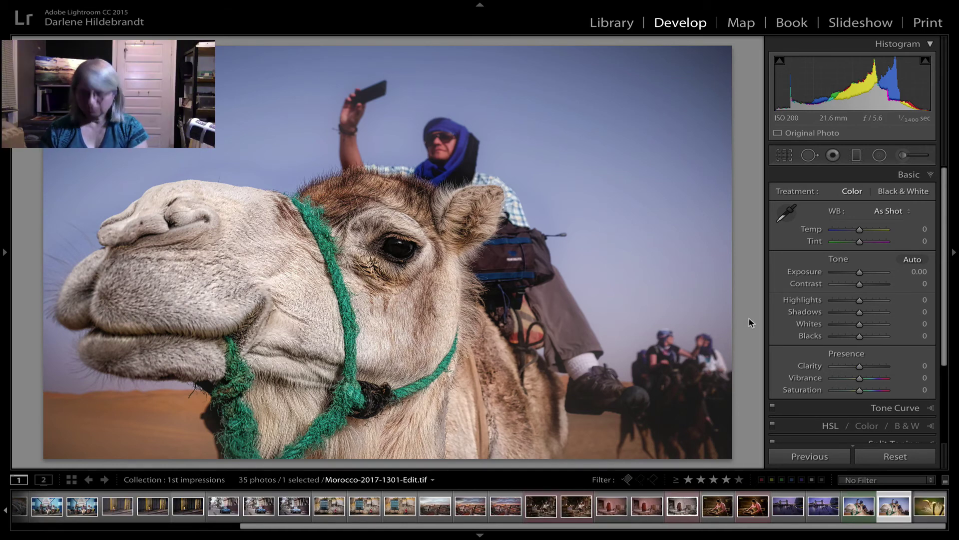
Step: View Morocco-2017-1807-Edit-Tonality.psd enlarged from the Library photo grid, and return to the grid
key(g)
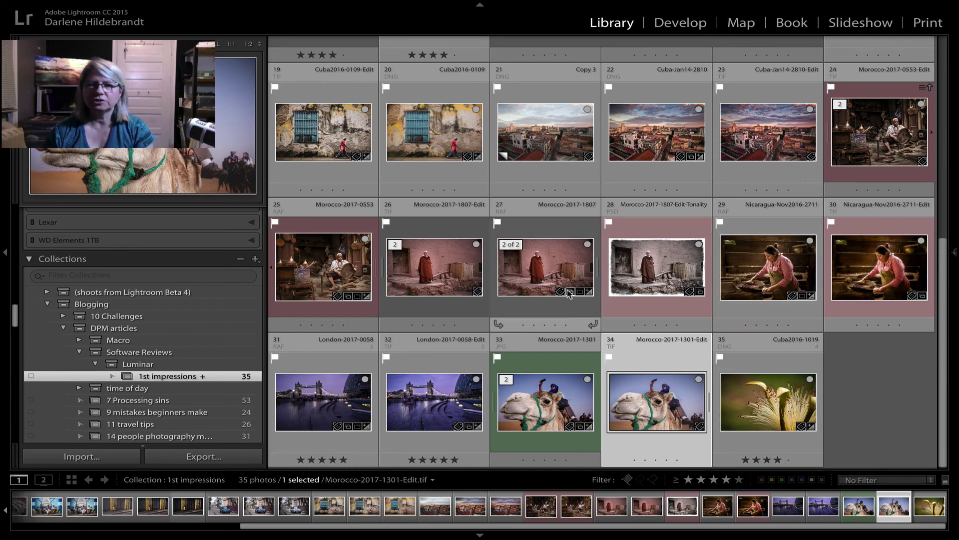
mouse_move(640, 281)
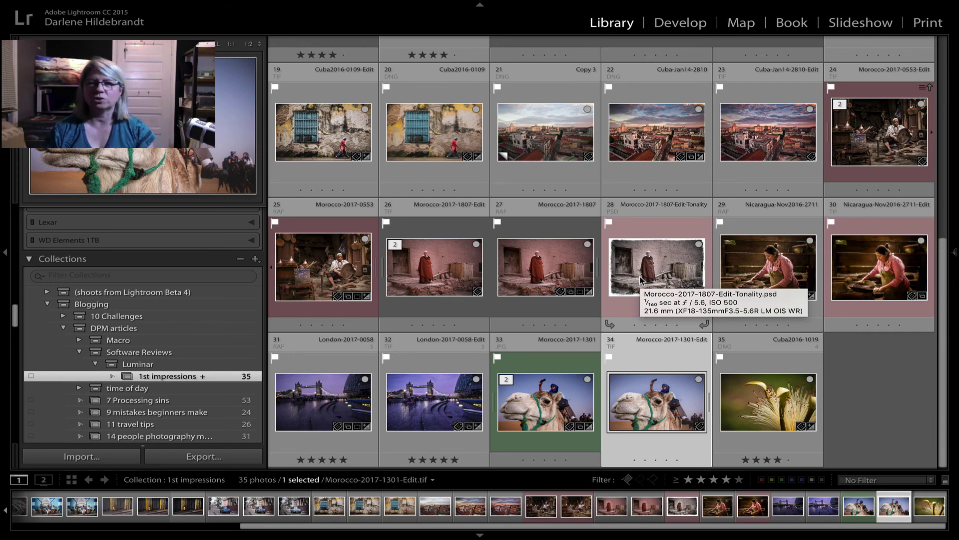
double_click(640, 279)
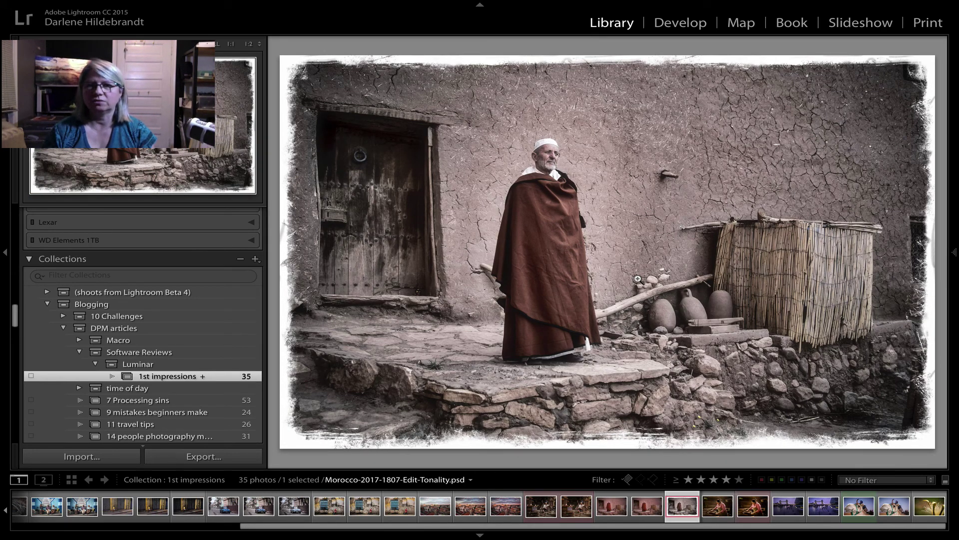
double_click(638, 279)
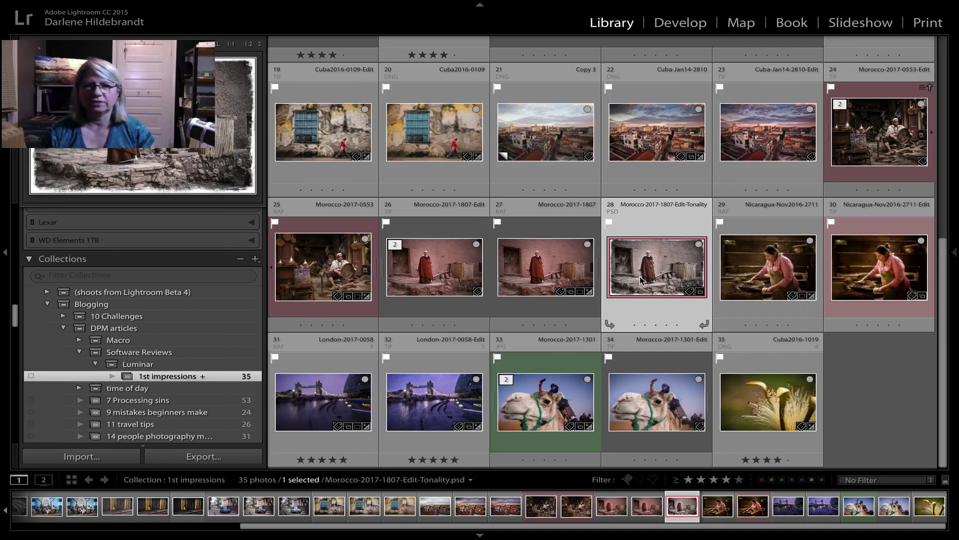